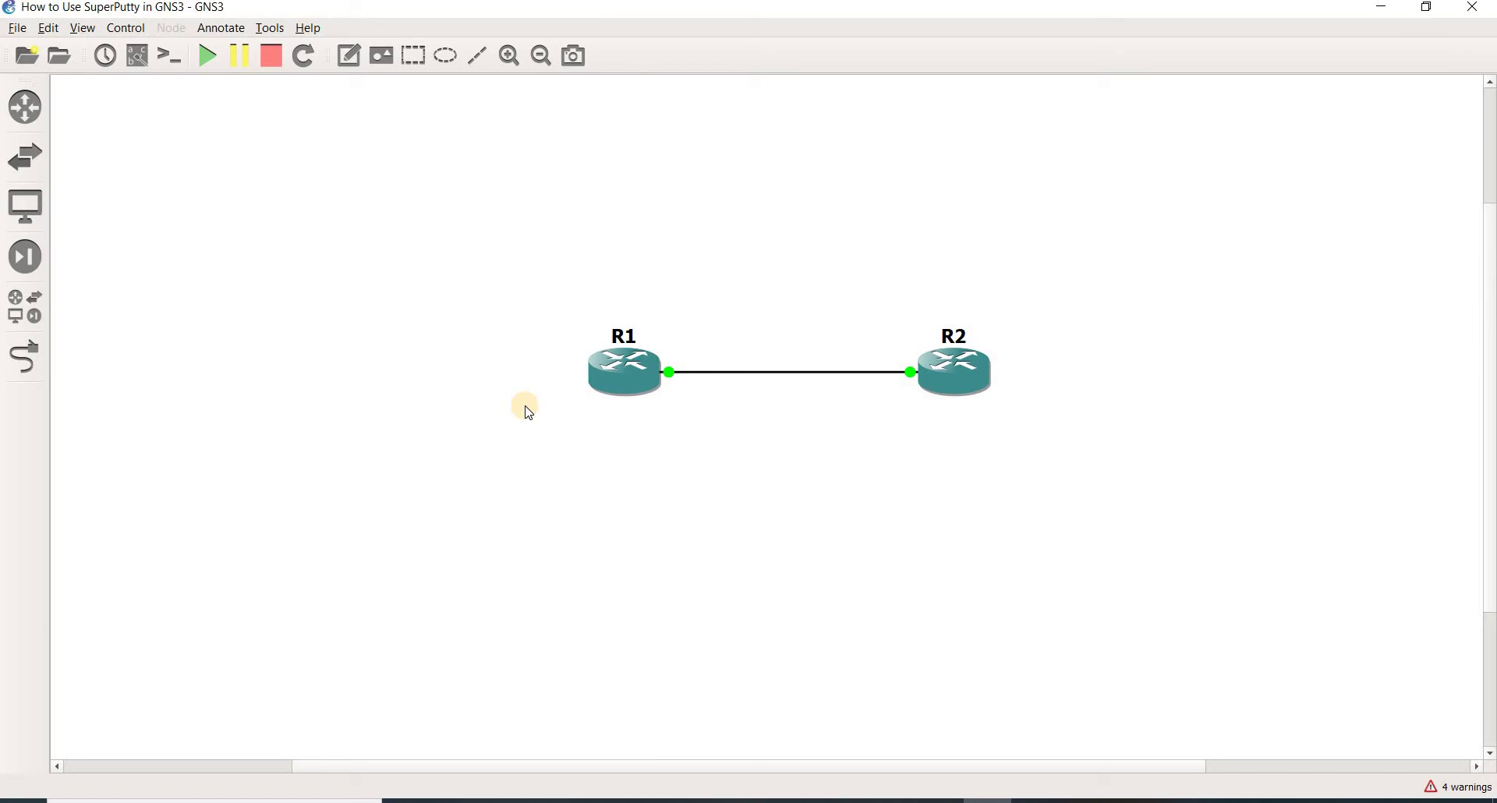
# Examine the predefined Telnet console commands in the general preferences, and close the preferences without saving
pyautogui.click(47, 27)
pyautogui.click(125, 114)
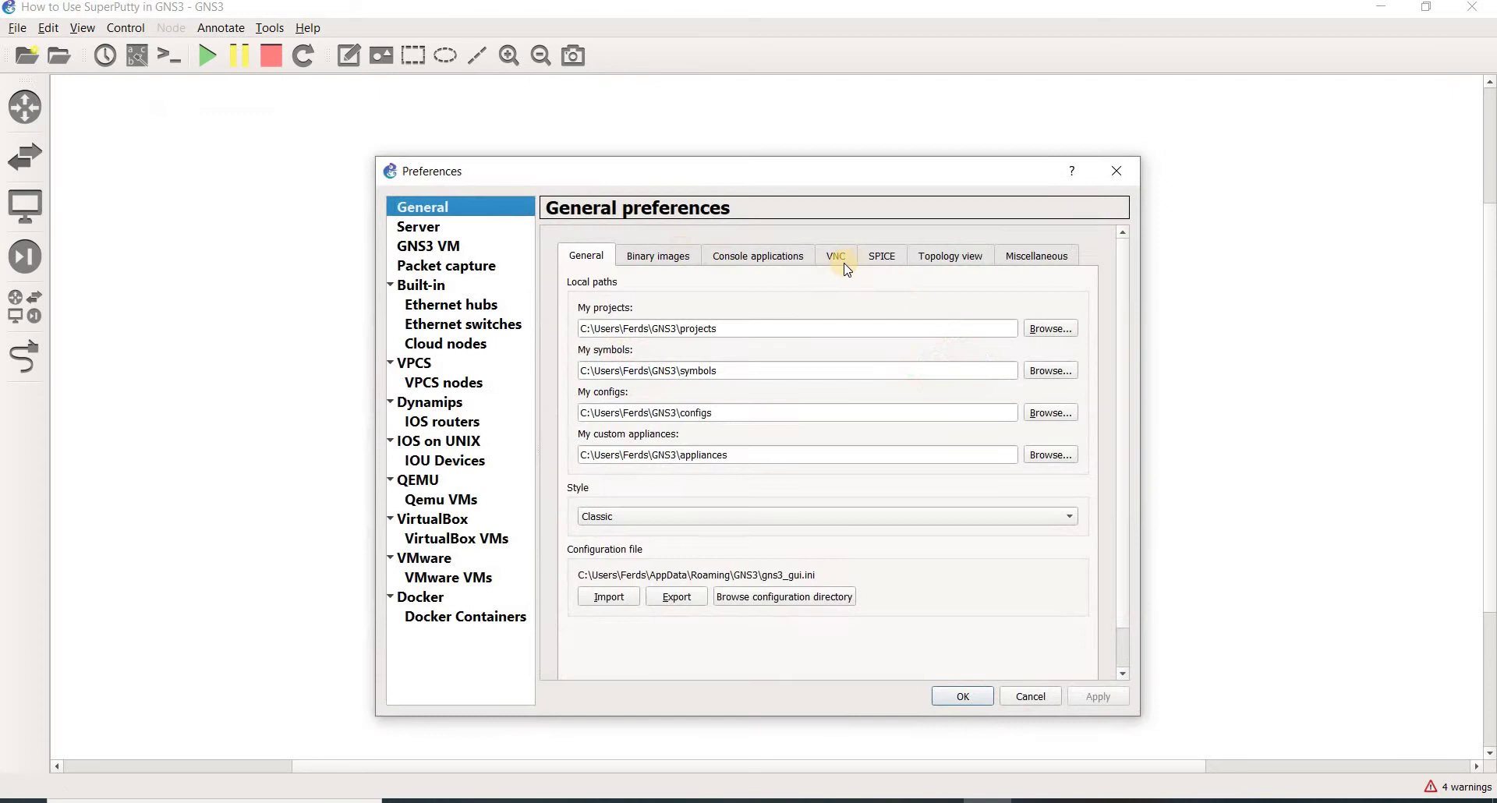
pyautogui.click(757, 255)
pyautogui.click(1045, 328)
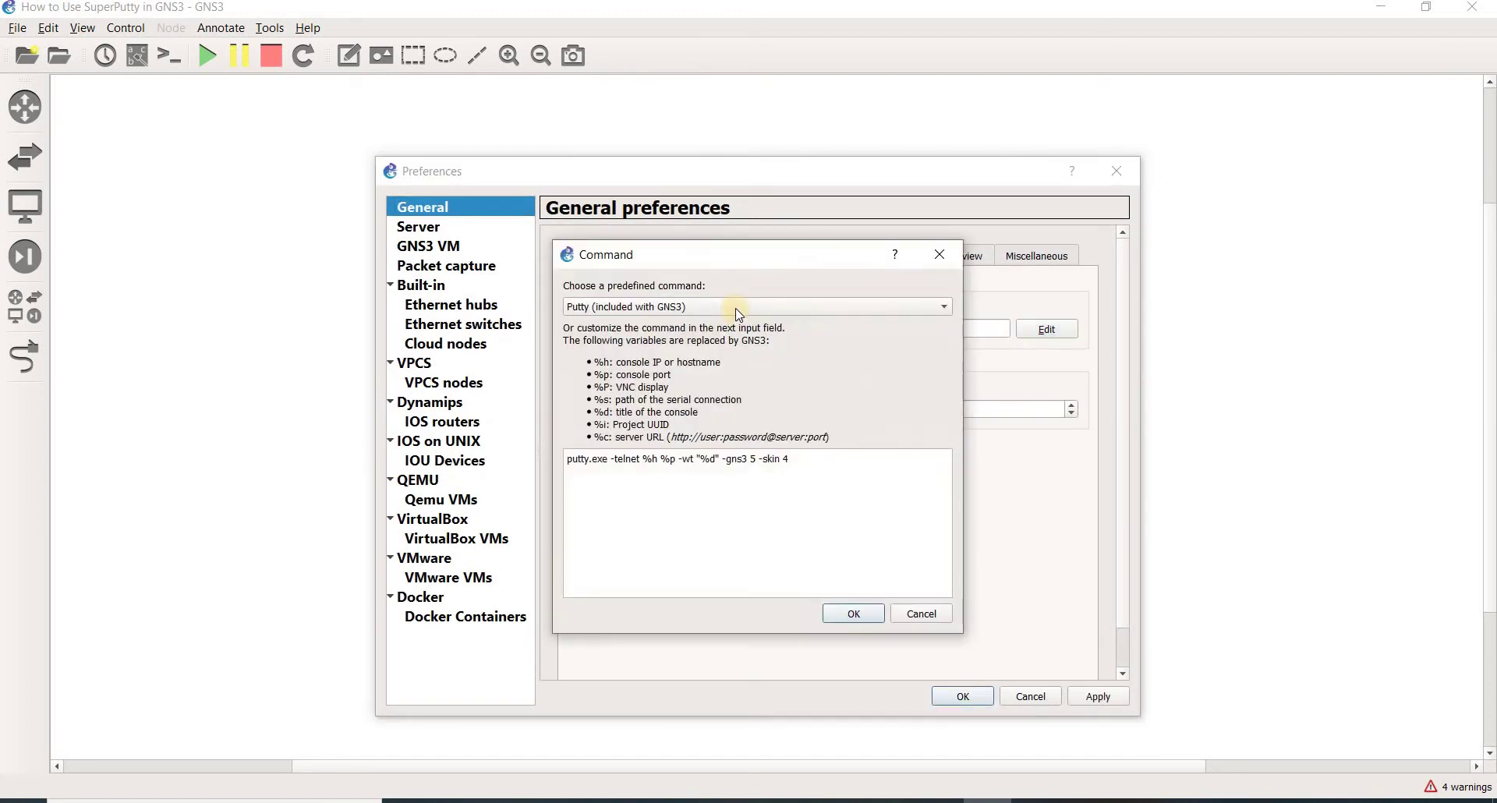
pyautogui.click(739, 310)
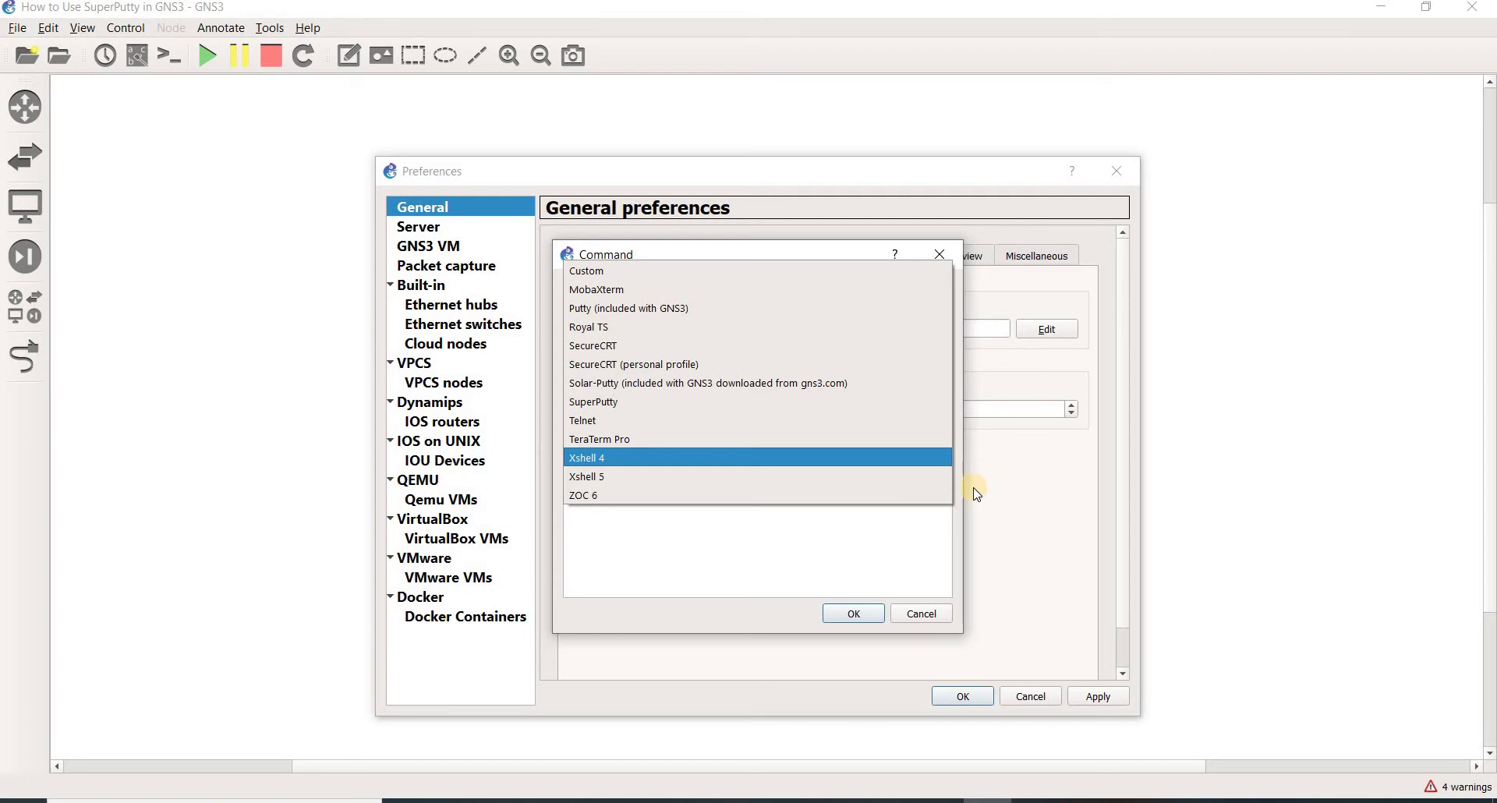
pyautogui.click(931, 612)
pyautogui.click(931, 611)
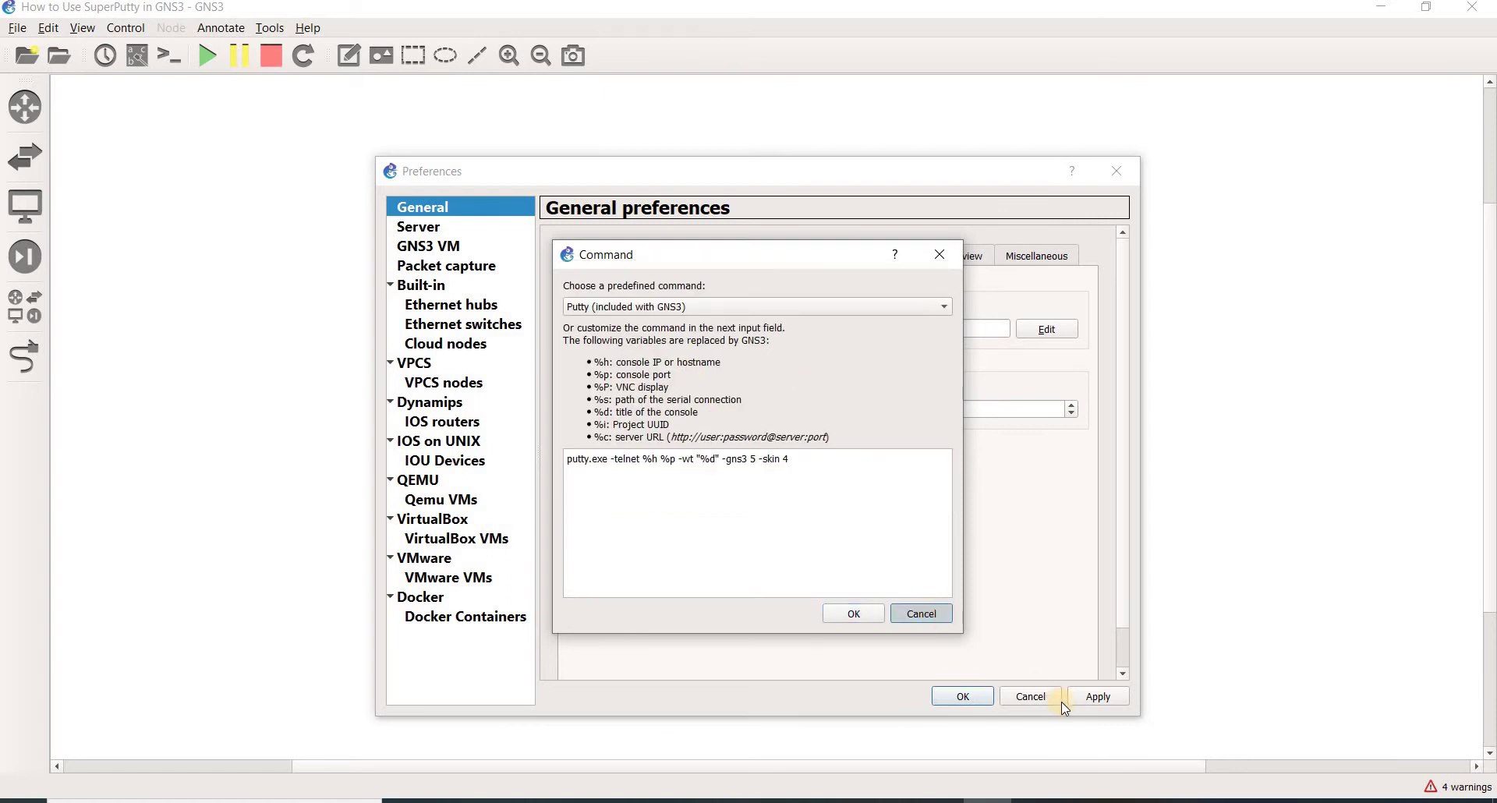
pyautogui.click(1030, 696)
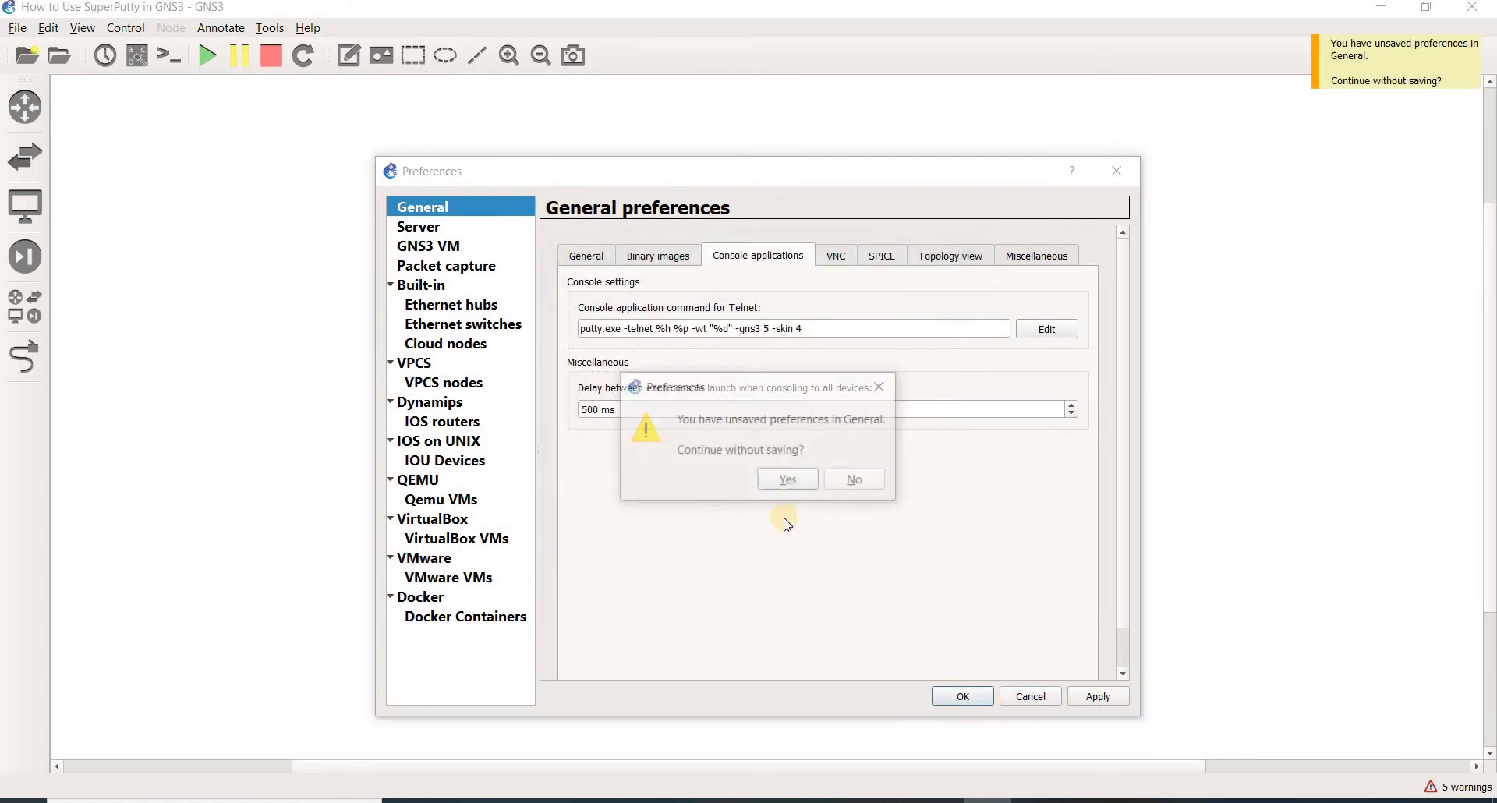
pyautogui.click(809, 482)
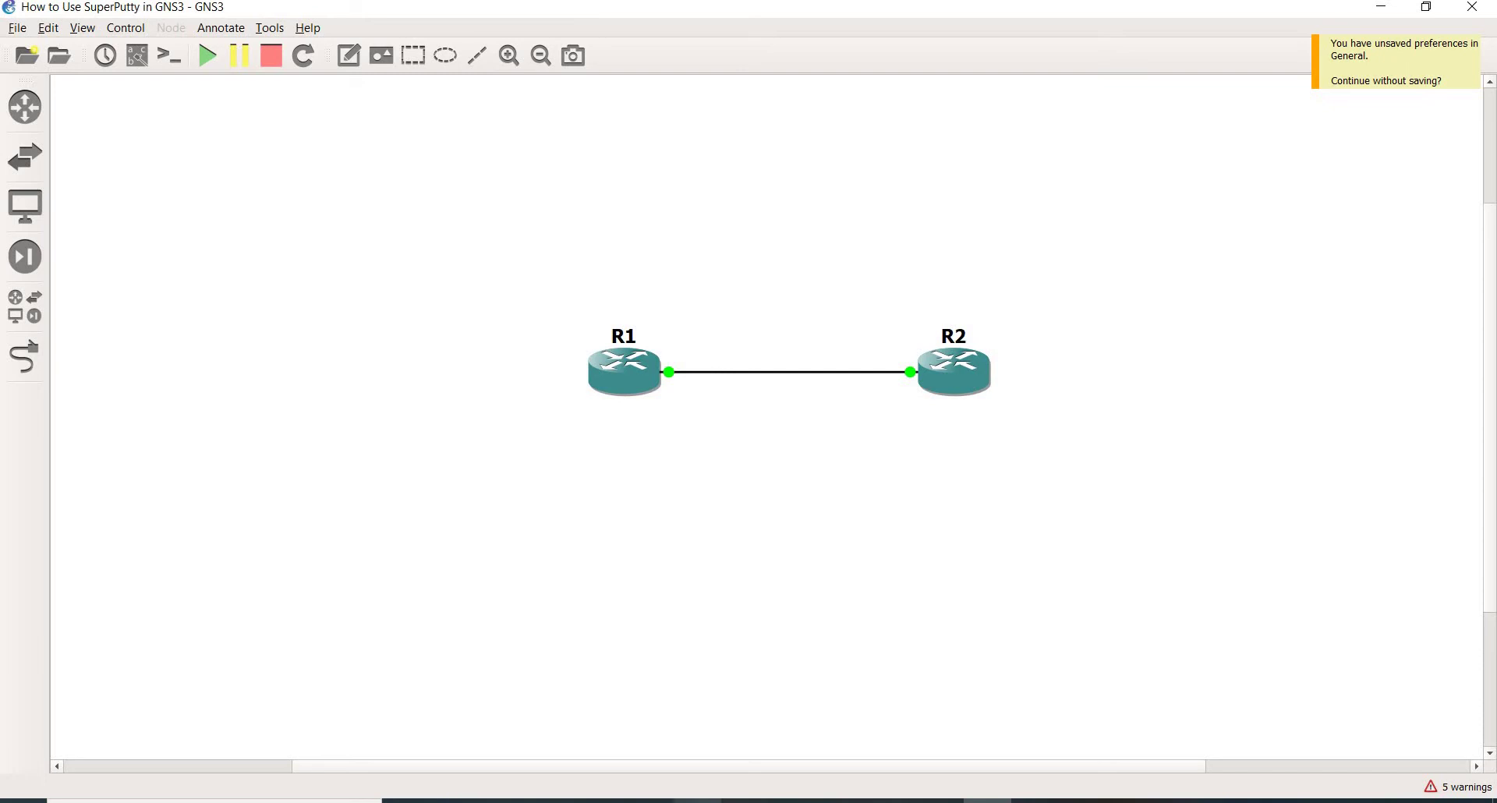
# Switch to Notepad++ and review the SuperPutty GitHub download link and the downloaded SuperPuTTY-1.4.0.9 folder
pyautogui.click(551, 799)
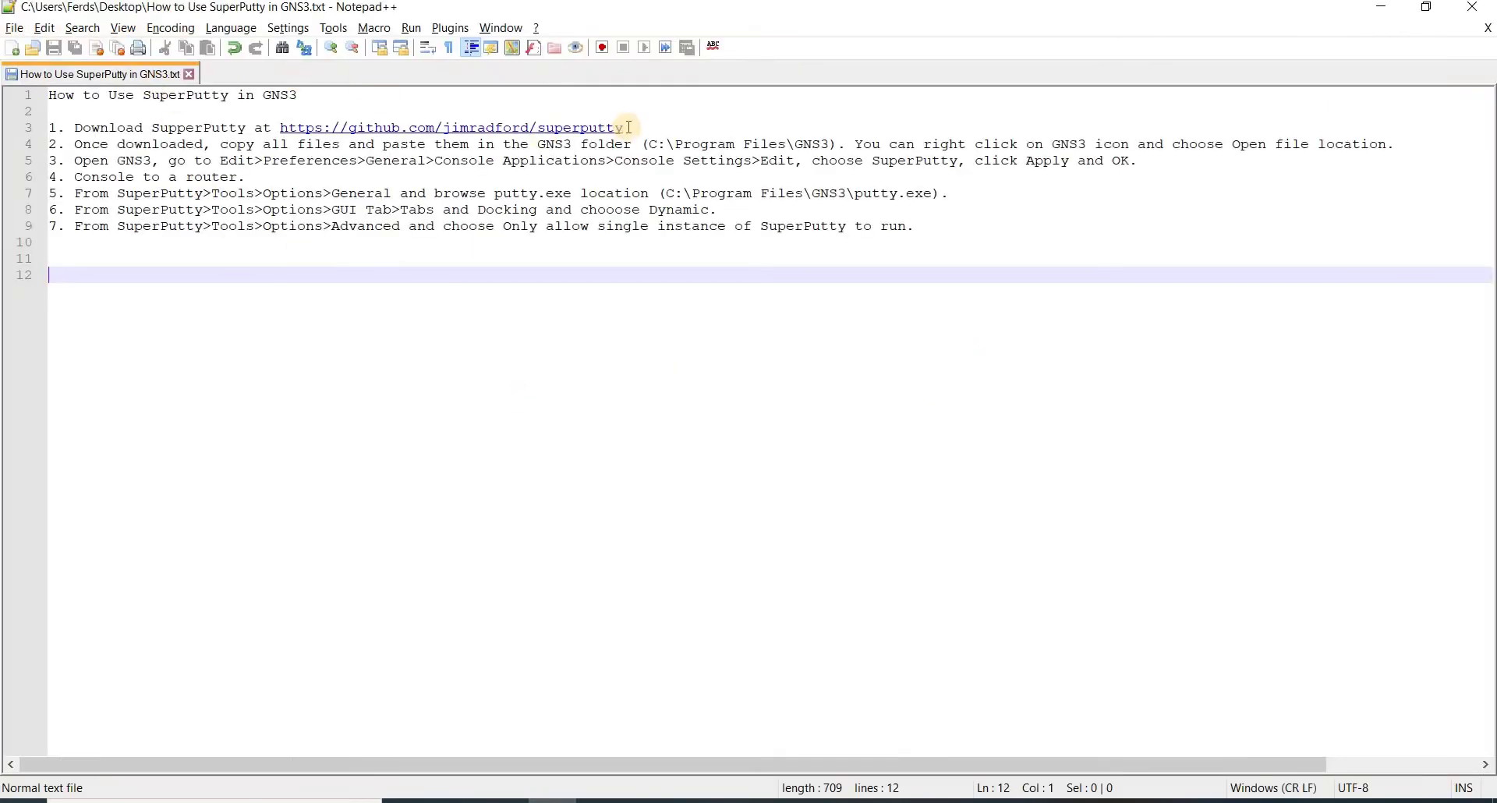
pyautogui.doubleClick(282, 128)
pyautogui.click(321, 341)
pyautogui.click(1012, 747)
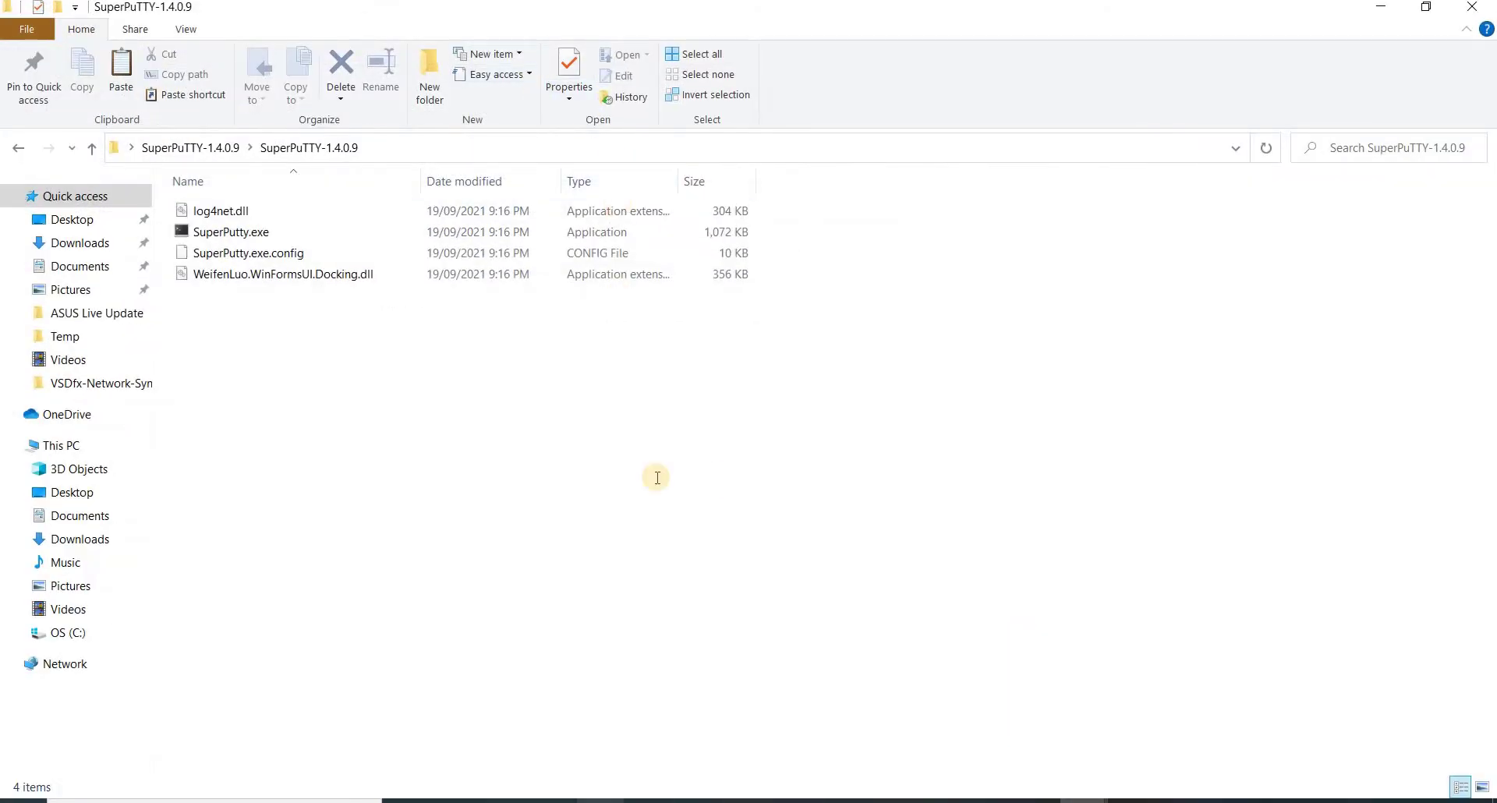
pyautogui.hotkey('alt', 'Tab')
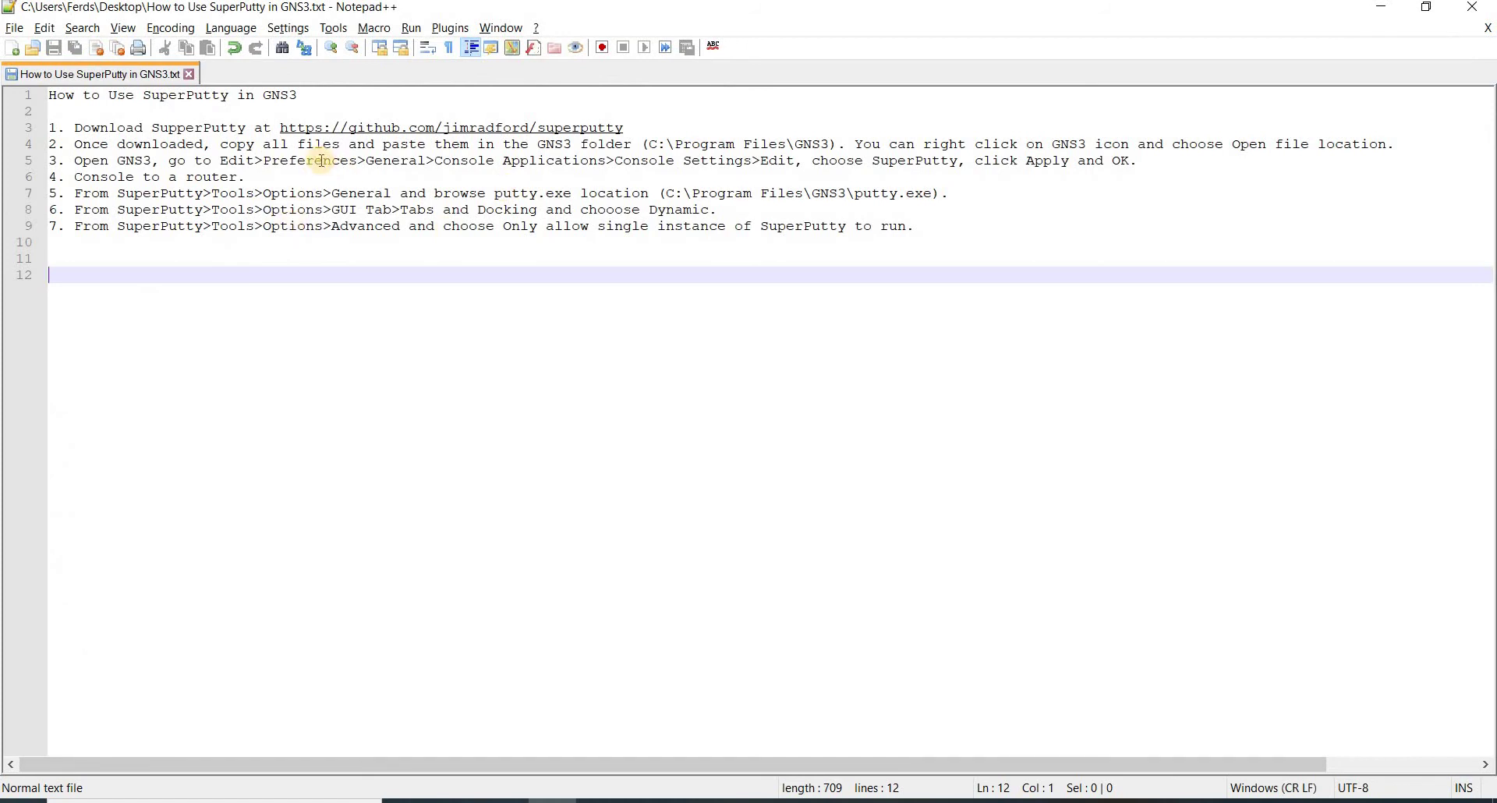
# Highlight the GNS3 folder path C:\Program Files\GNS3 in the second instruction, and clear the selection
pyautogui.click(496, 144)
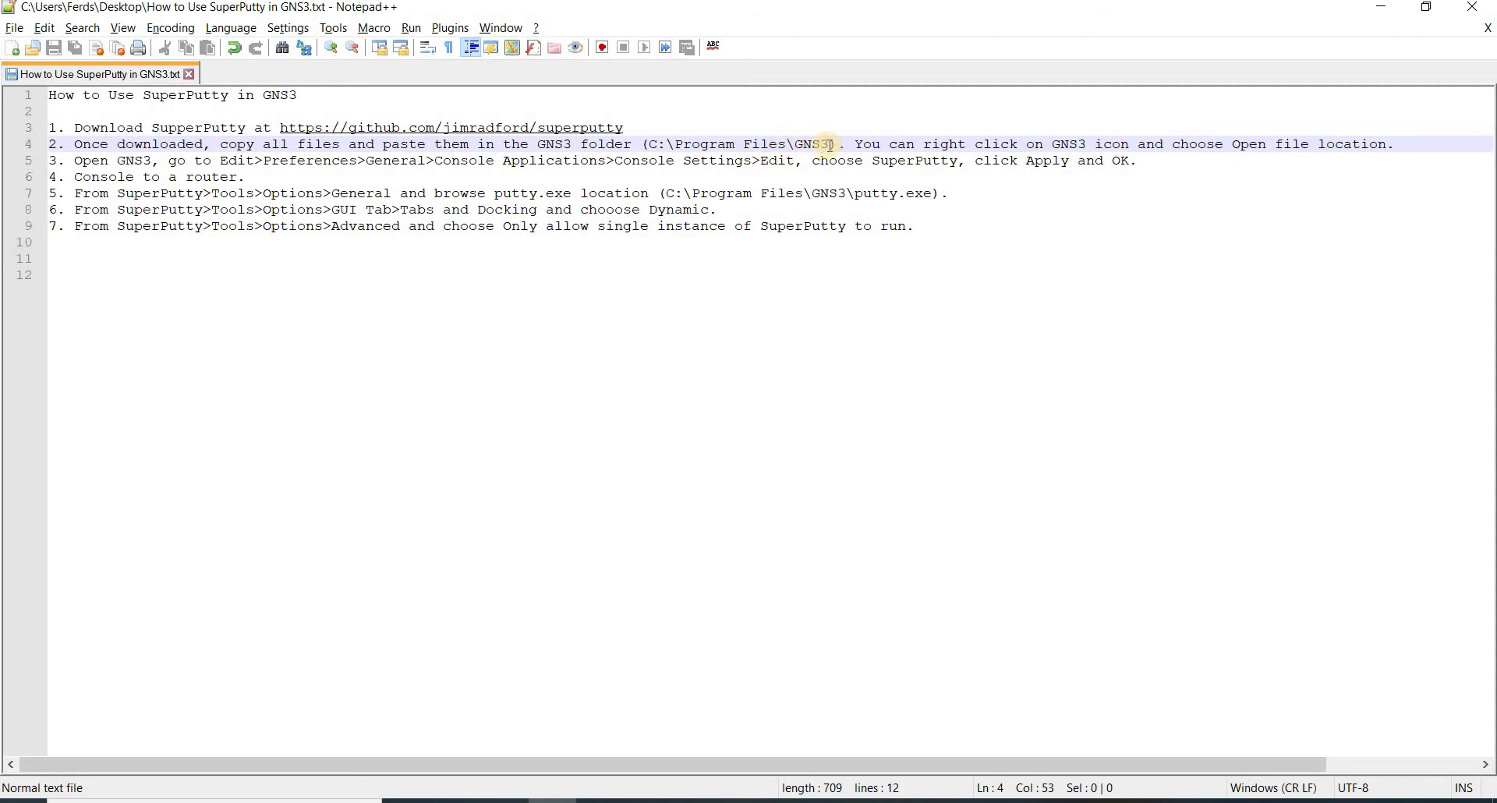
pyautogui.moveTo(830, 146); pyautogui.dragTo(683, 148)
pyautogui.click(720, 245)
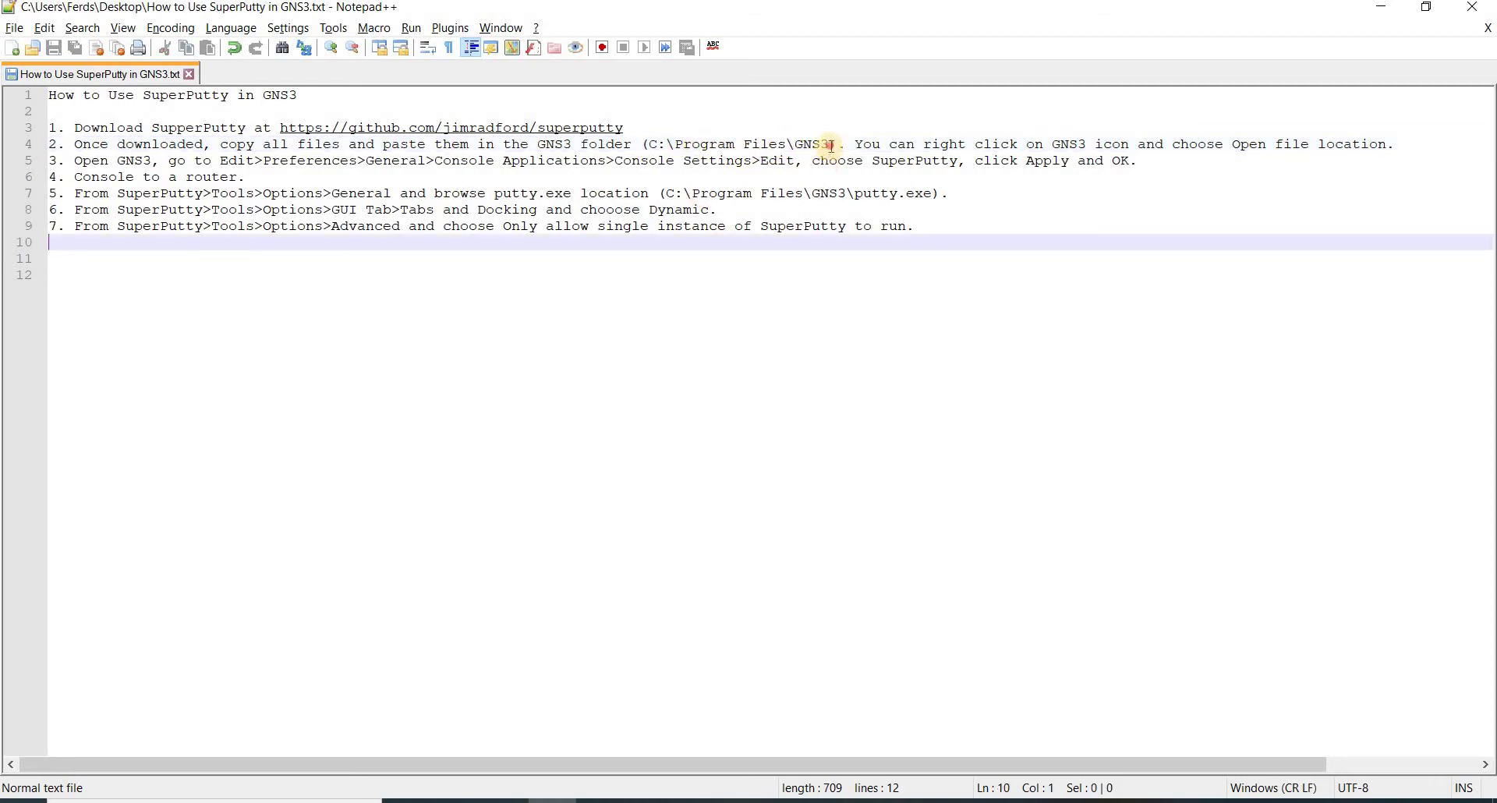
pyautogui.moveTo(831, 146); pyautogui.dragTo(657, 147)
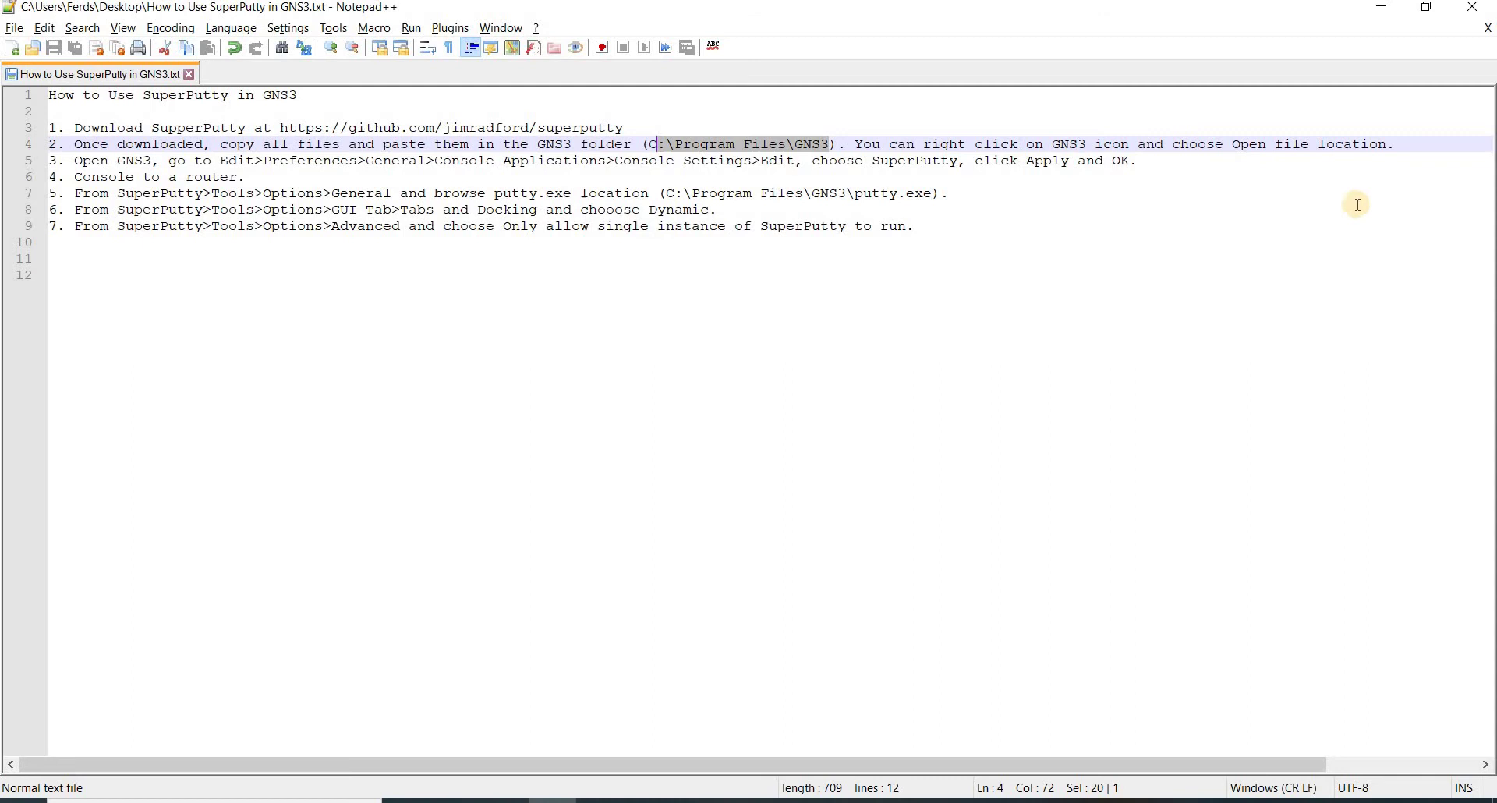
pyautogui.click(797, 448)
# Show the desktop, look at the GNS3 shortcut's option for opening its file location, and return to the notes
pyautogui.press('super+d')
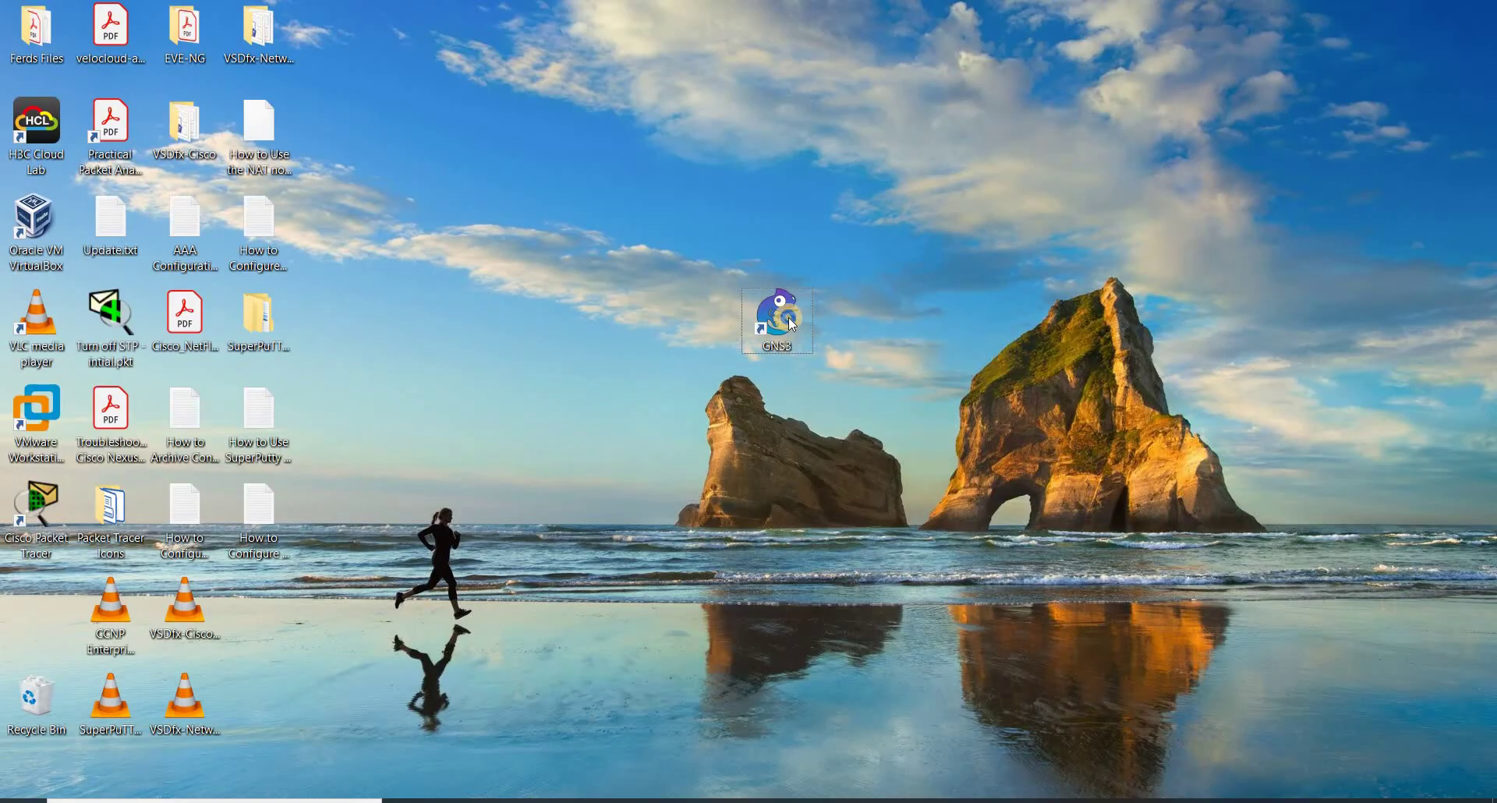
pyautogui.click(784, 315)
pyautogui.rightClick(790, 297)
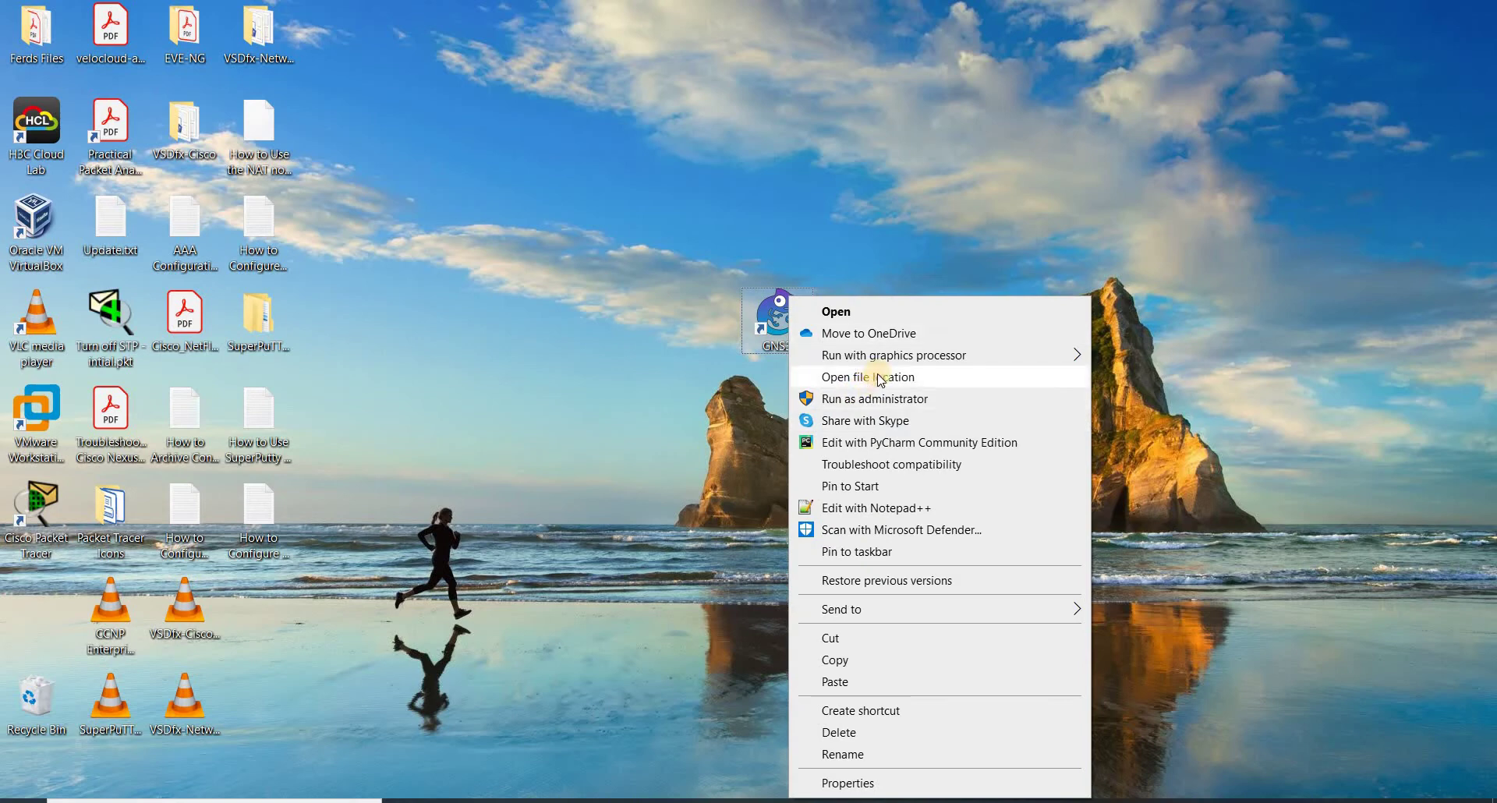
pyautogui.click(777, 254)
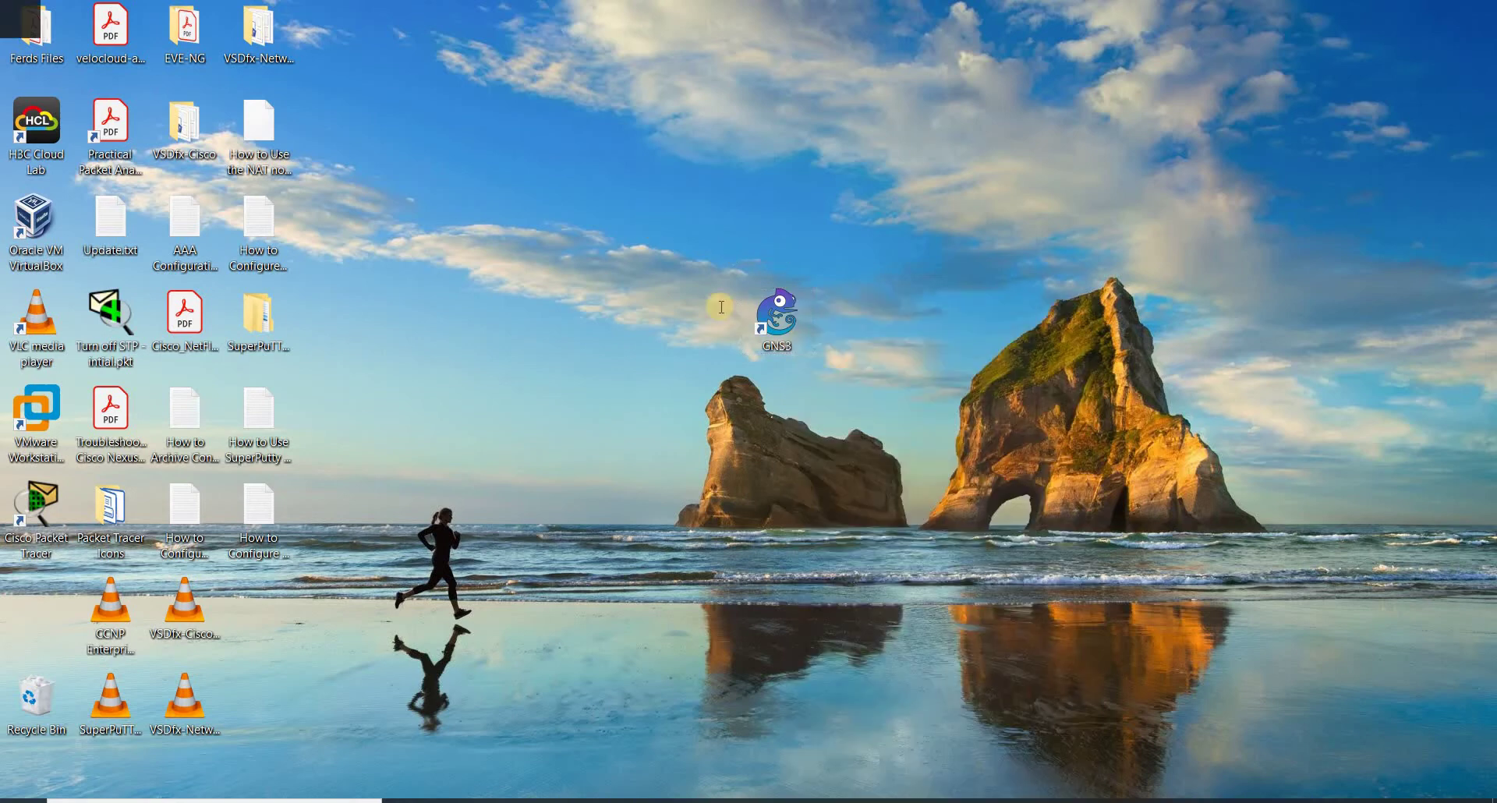
pyautogui.press('super+d')
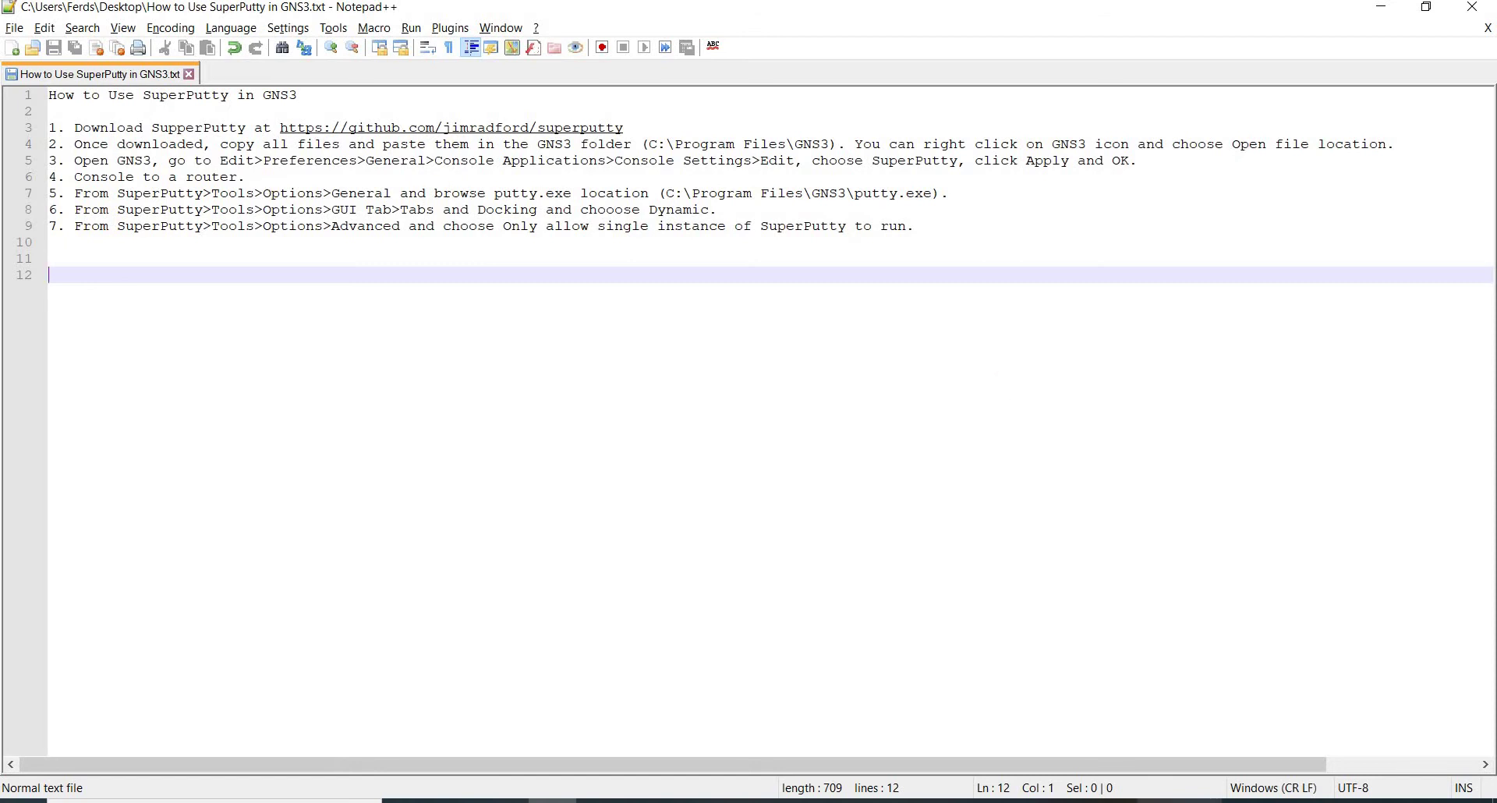
# Copy all files in the SuperPuTTY-1.4.0.9 folder and return to the notes
pyautogui.click(922, 658)
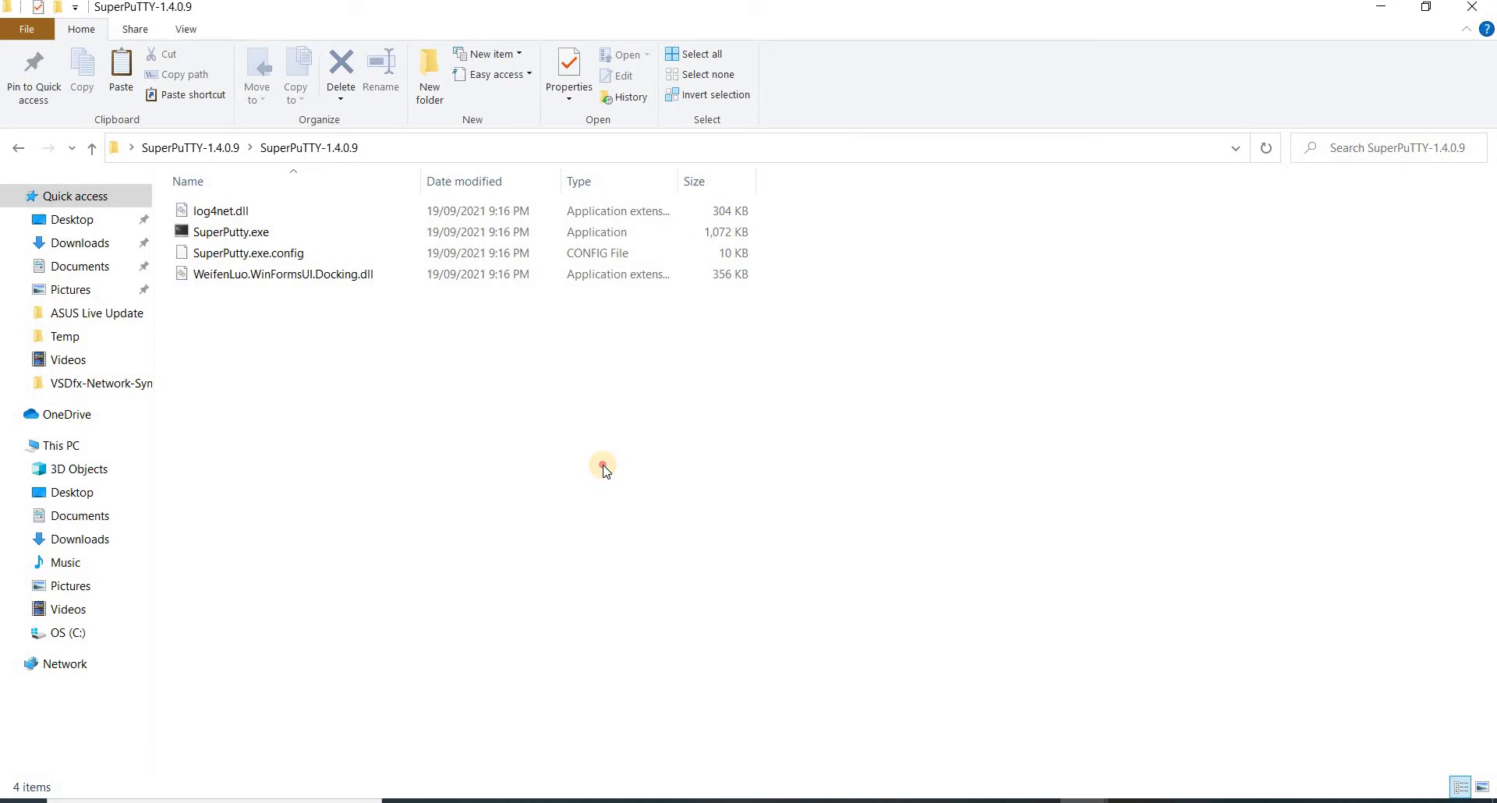
pyautogui.hotkey('ctrl', 'a')
pyautogui.hotkey('alt', 'Tab')
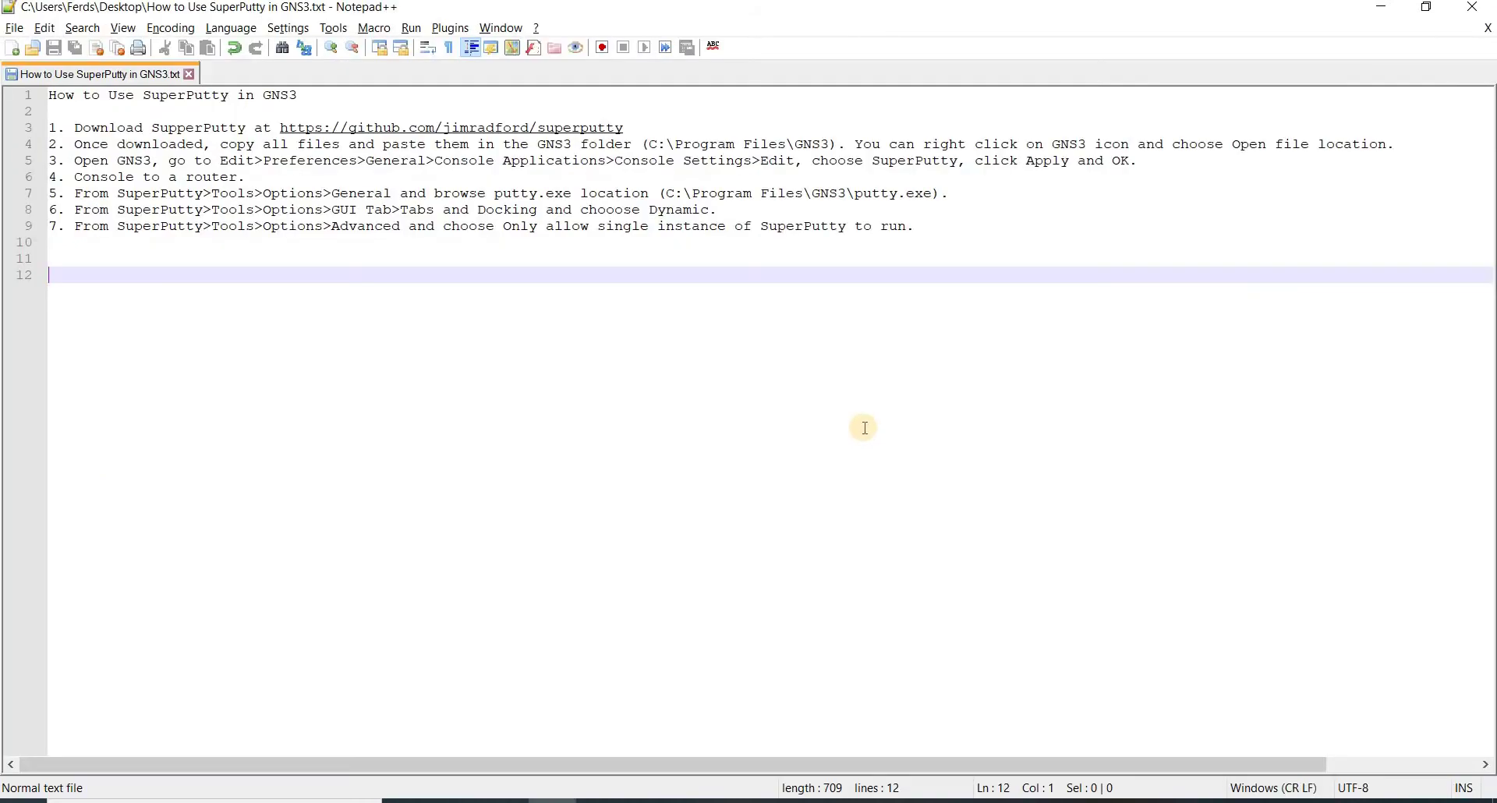
# Paste the copied SuperPuTTY files into C:\Program Files\GNS3, replacing the existing files with the same names
pyautogui.click(1086, 800)
pyautogui.click(1182, 705)
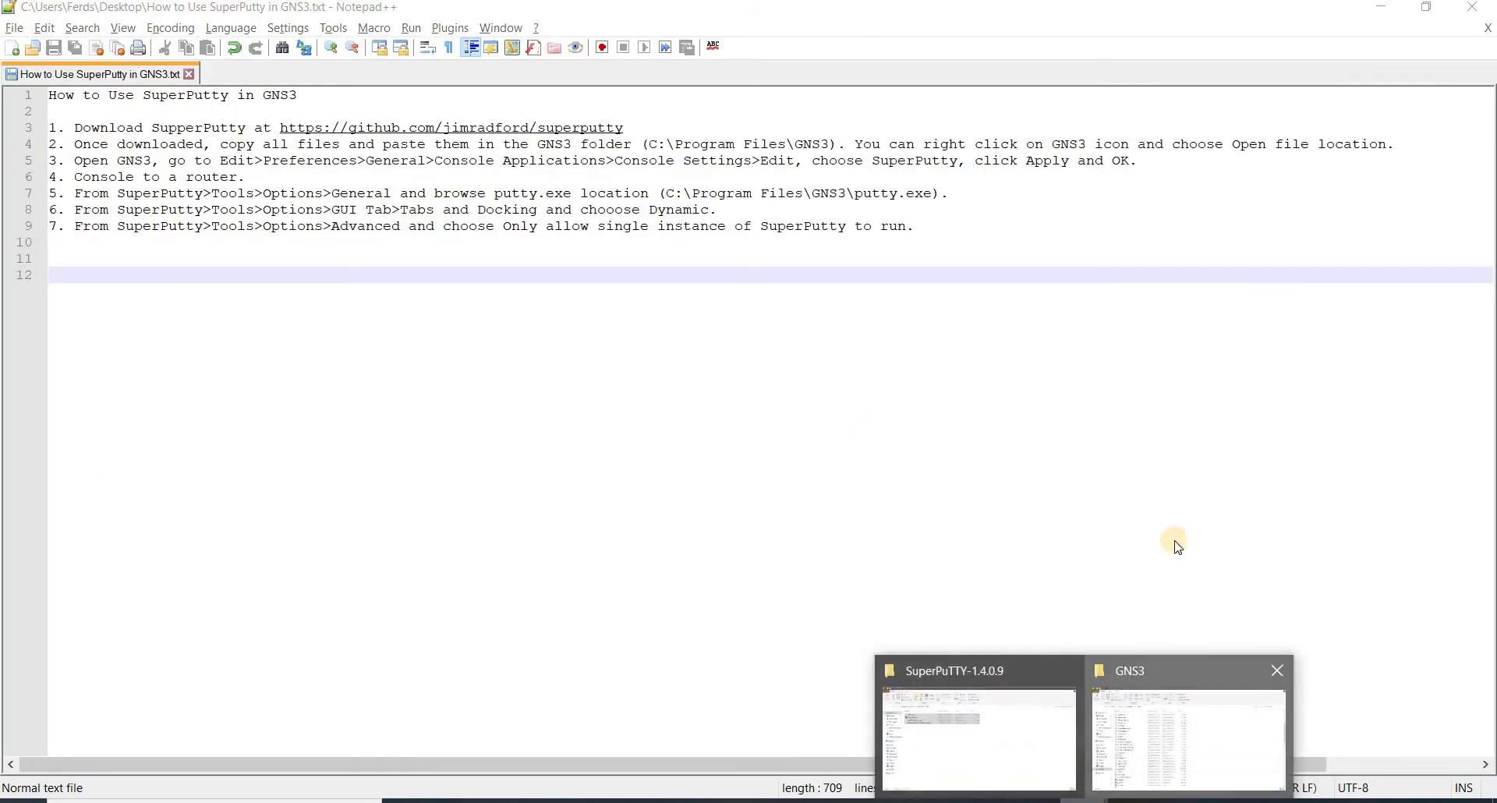
pyautogui.click(1249, 401)
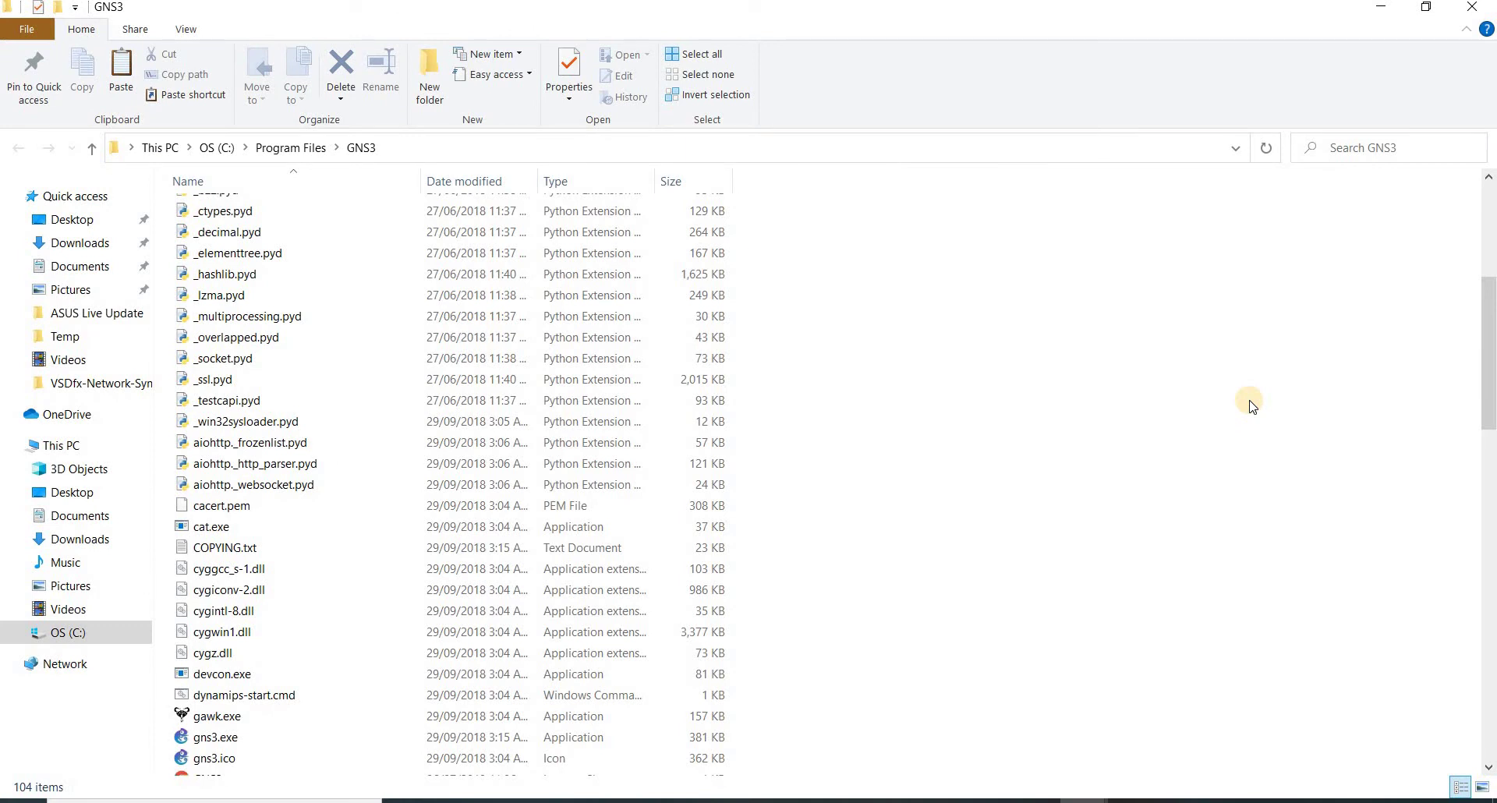
pyautogui.hotkey('ctrl', 'v')
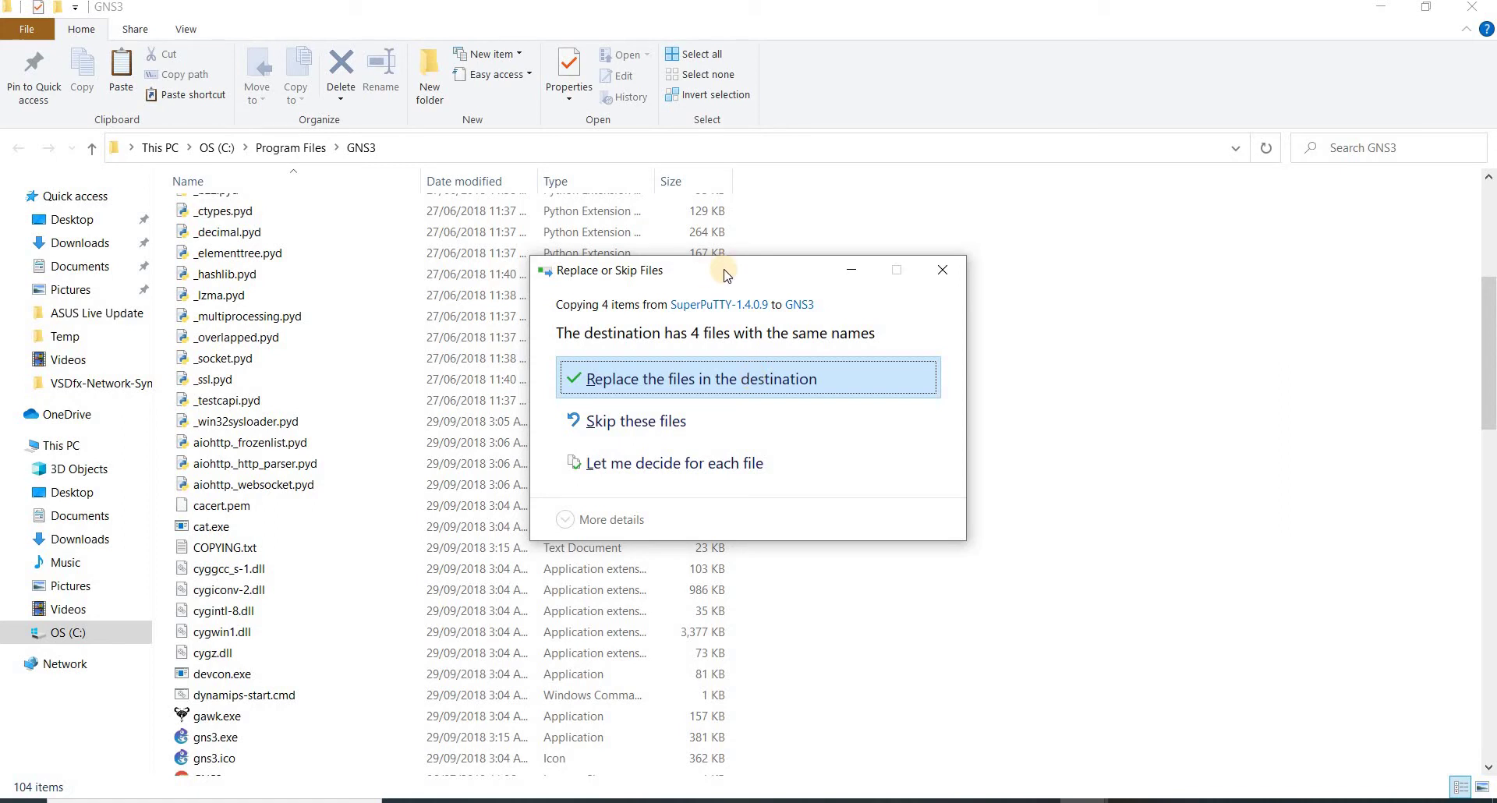
pyautogui.moveTo(724, 271); pyautogui.dragTo(709, 251)
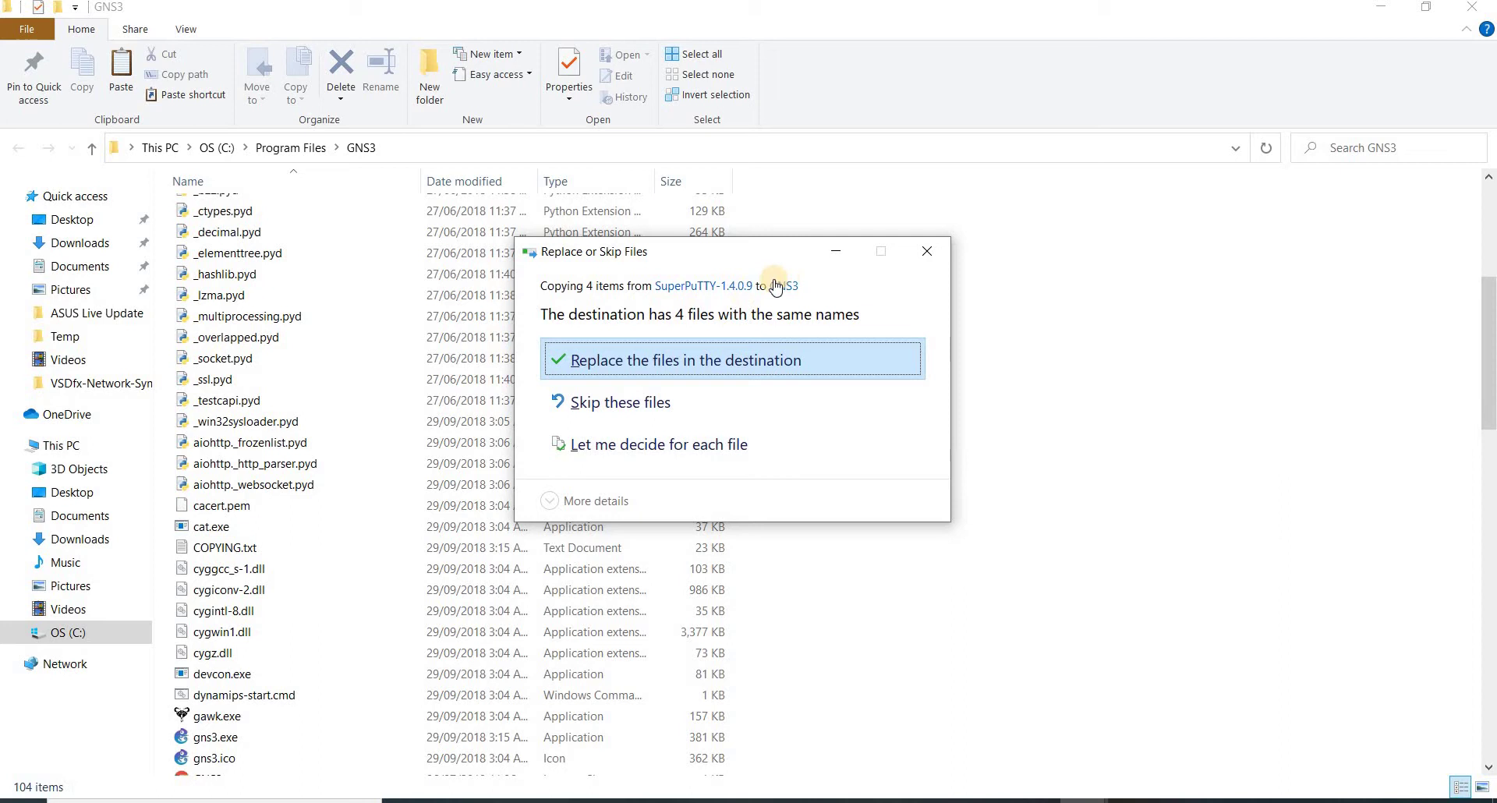
pyautogui.moveTo(753, 238); pyautogui.dragTo(755, 237)
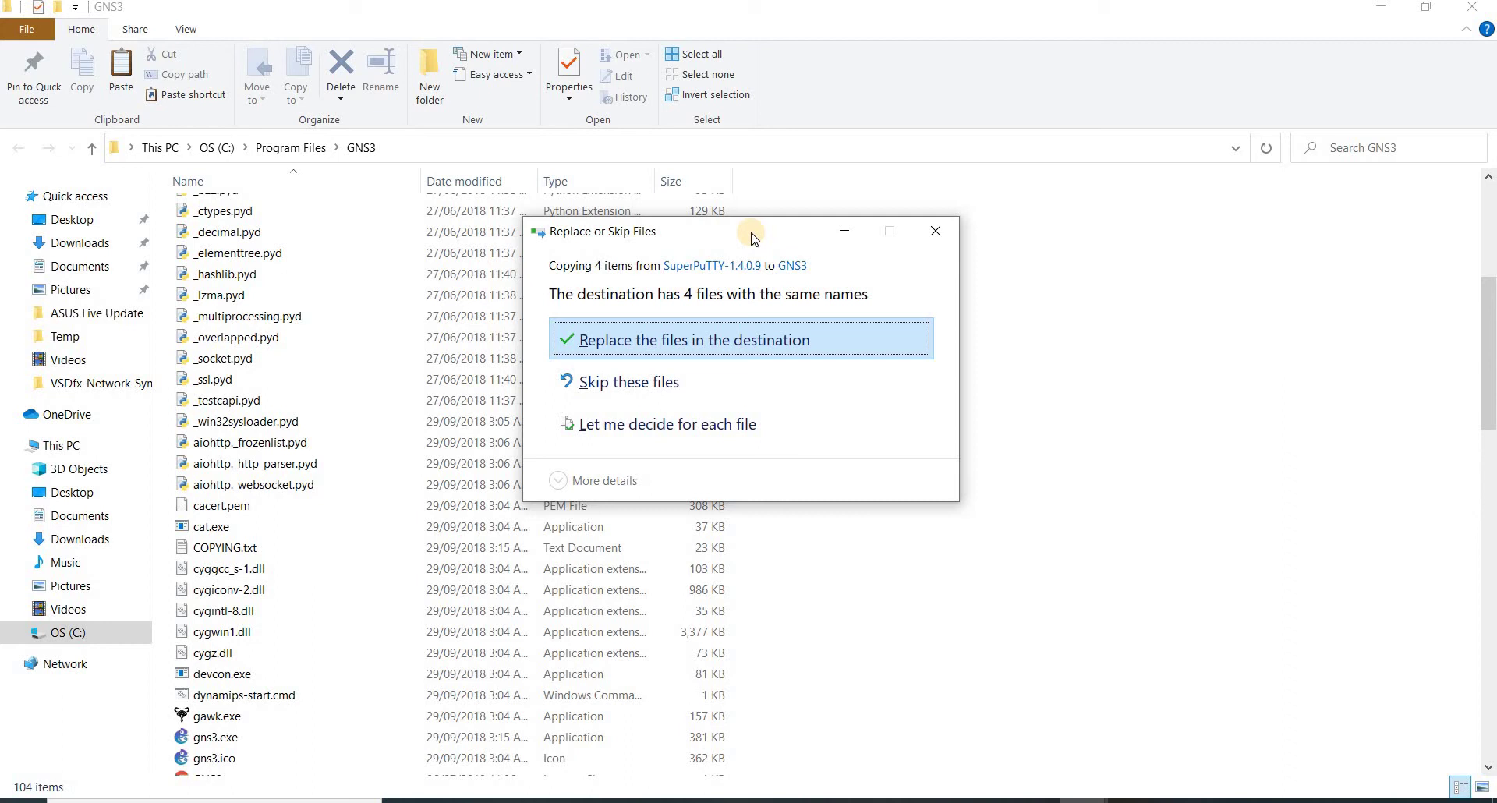
pyautogui.click(759, 348)
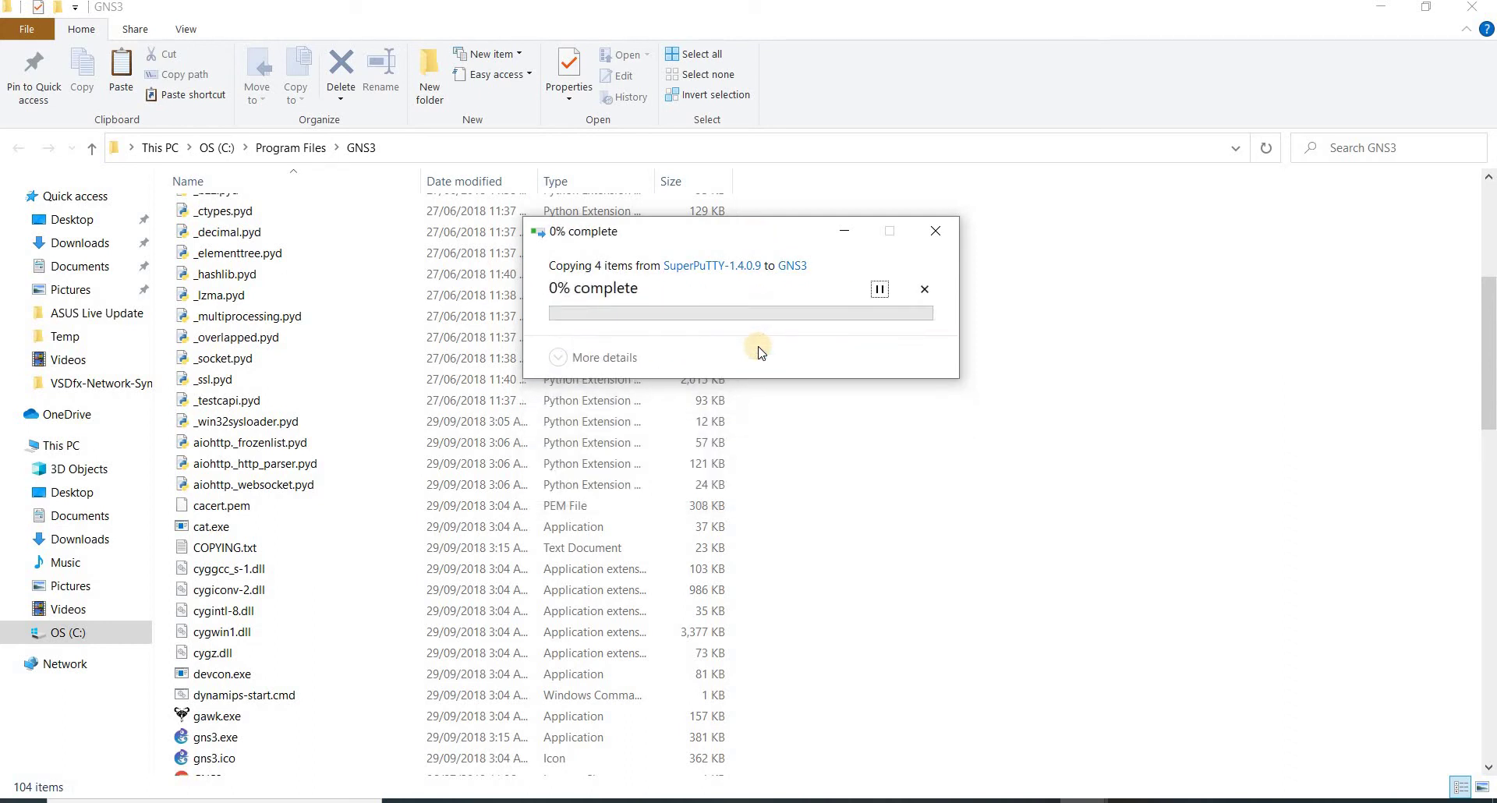
pyautogui.click(713, 387)
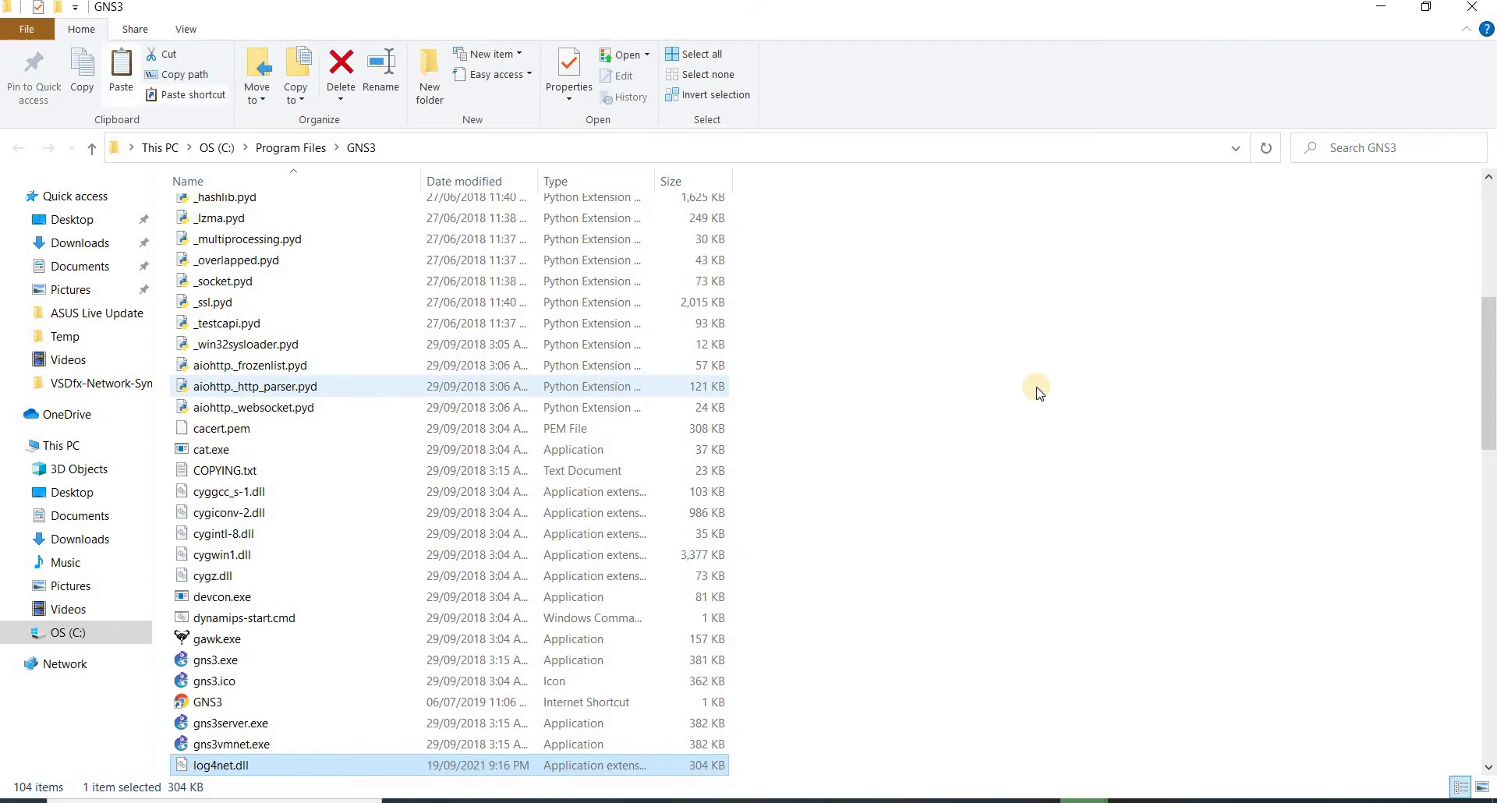
pyautogui.click(1036, 381)
# Switch to GNS3, place its window below the note text, and open the console application preferences
pyautogui.hotkey('alt', 'Tab')
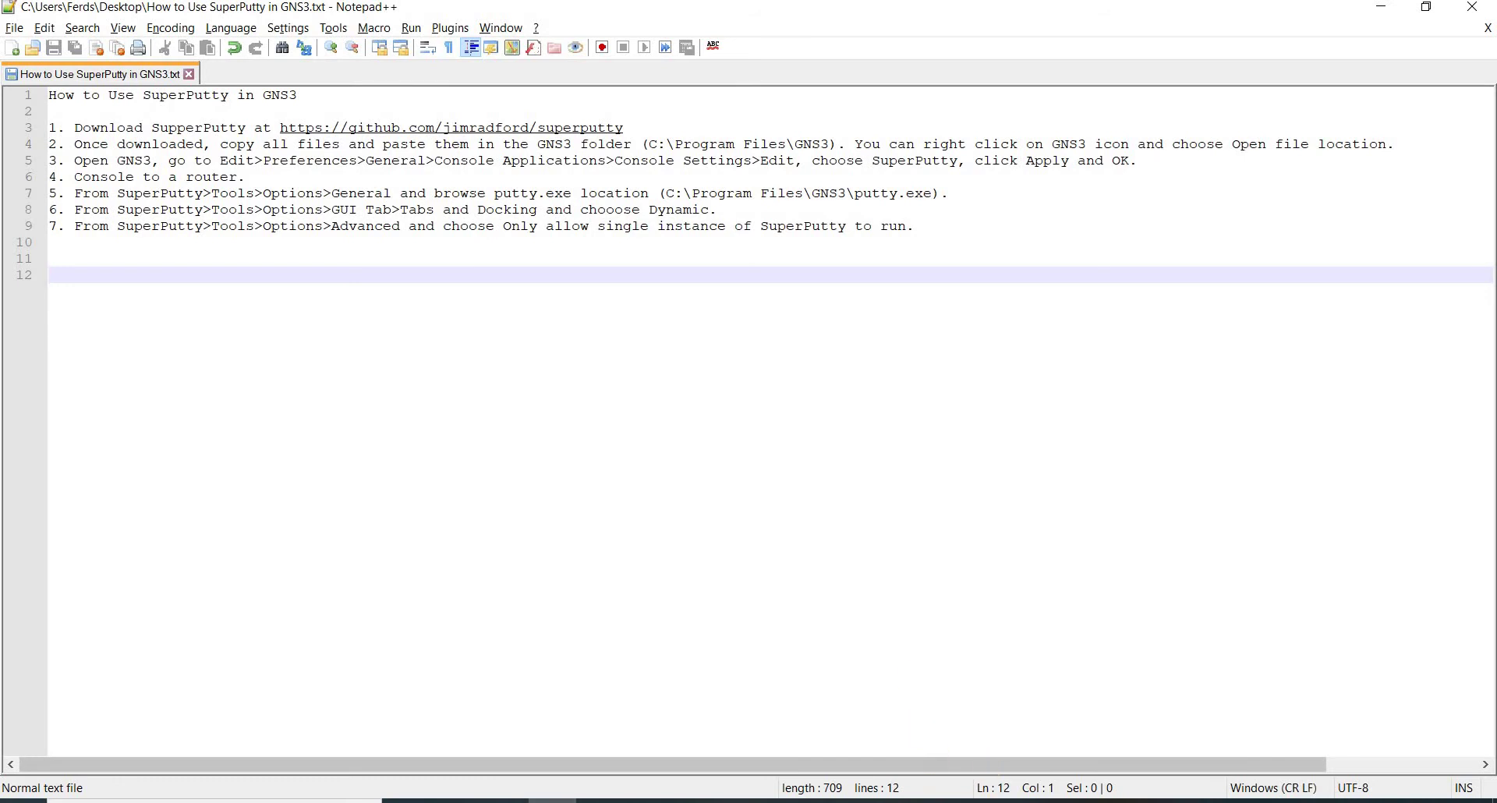
pyautogui.hotkey('alt', 'Tab')
pyautogui.moveTo(543, 6); pyautogui.dragTo(581, 393)
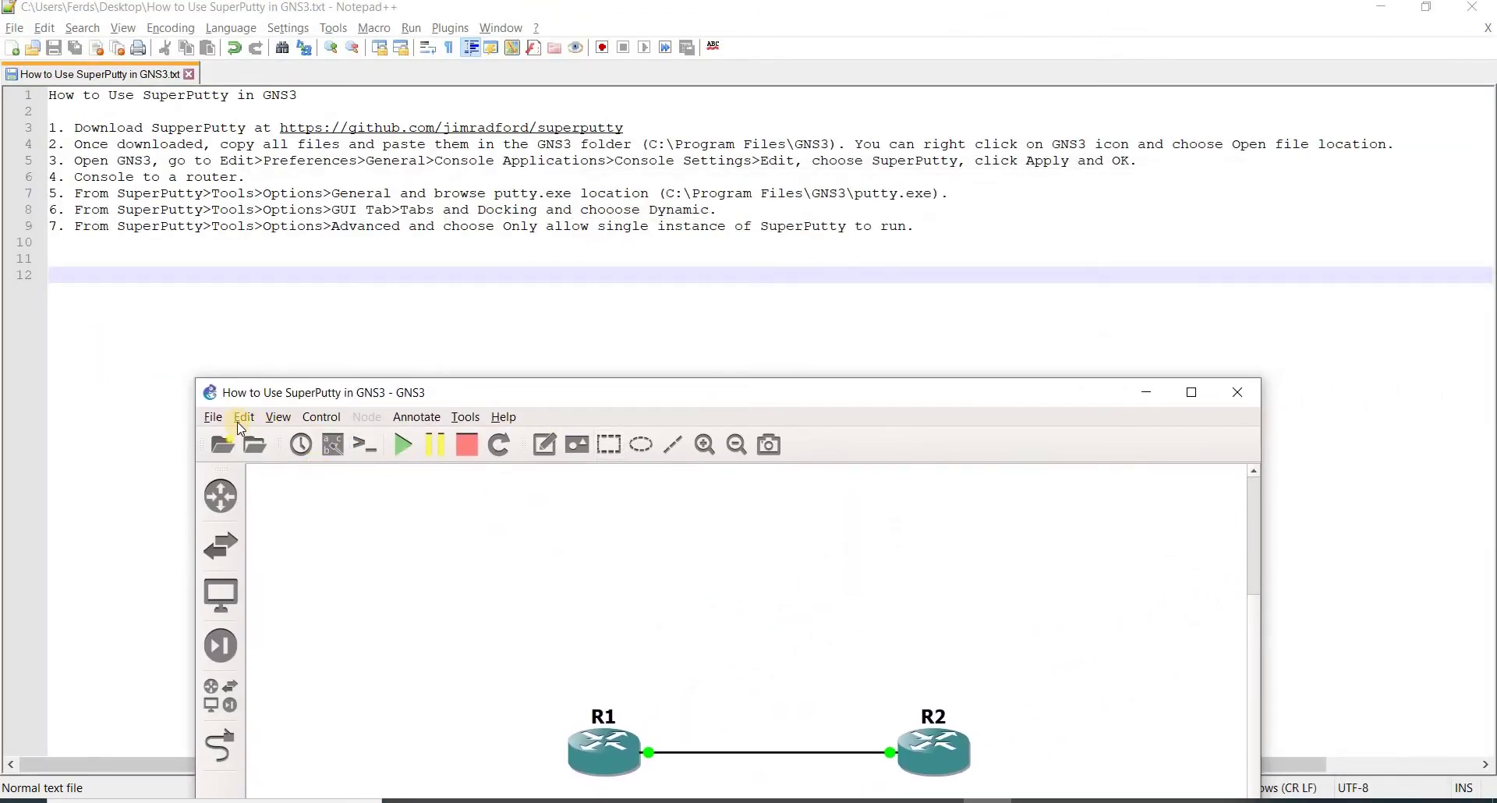
pyautogui.click(244, 417)
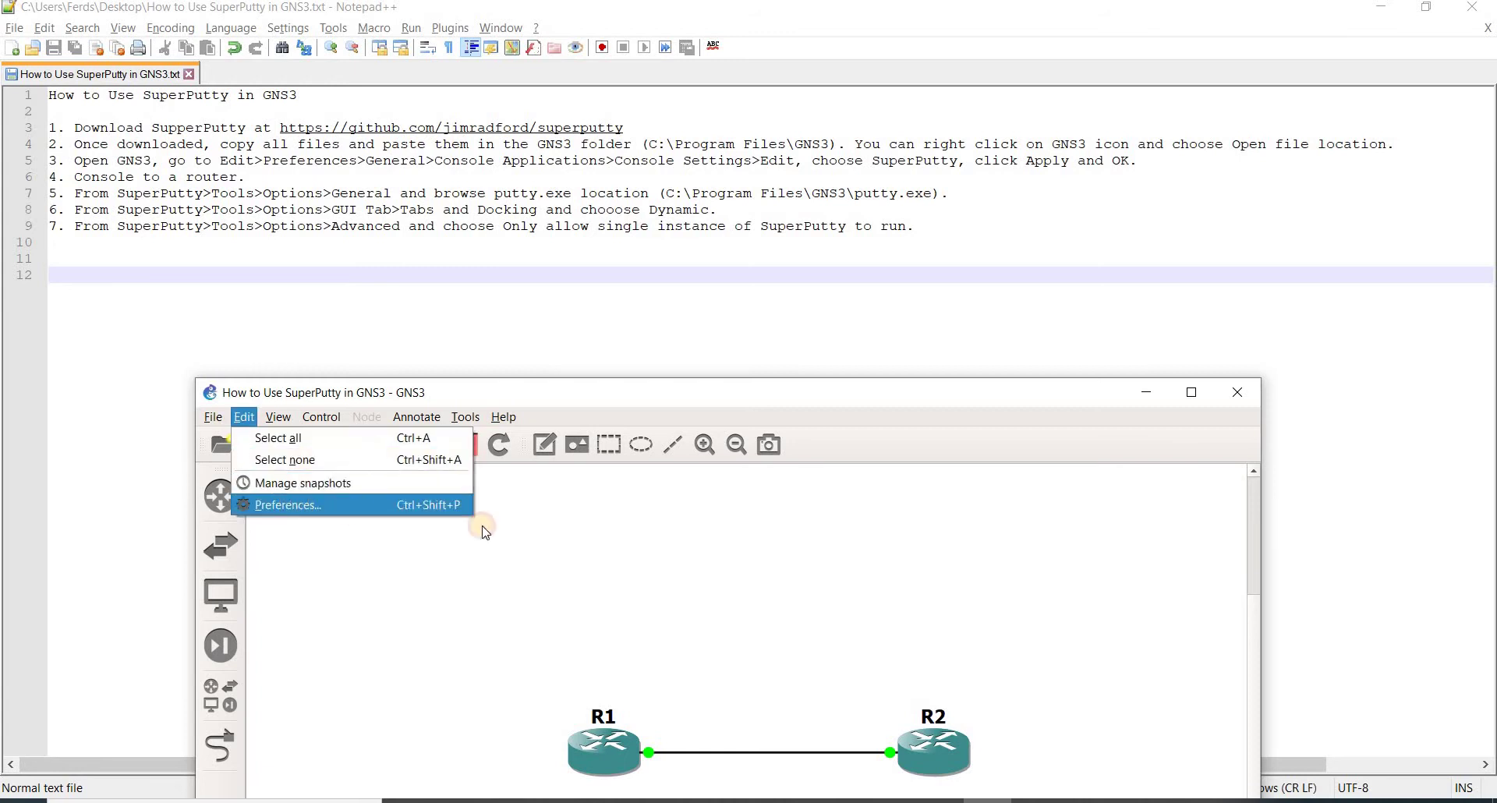
pyautogui.click(475, 510)
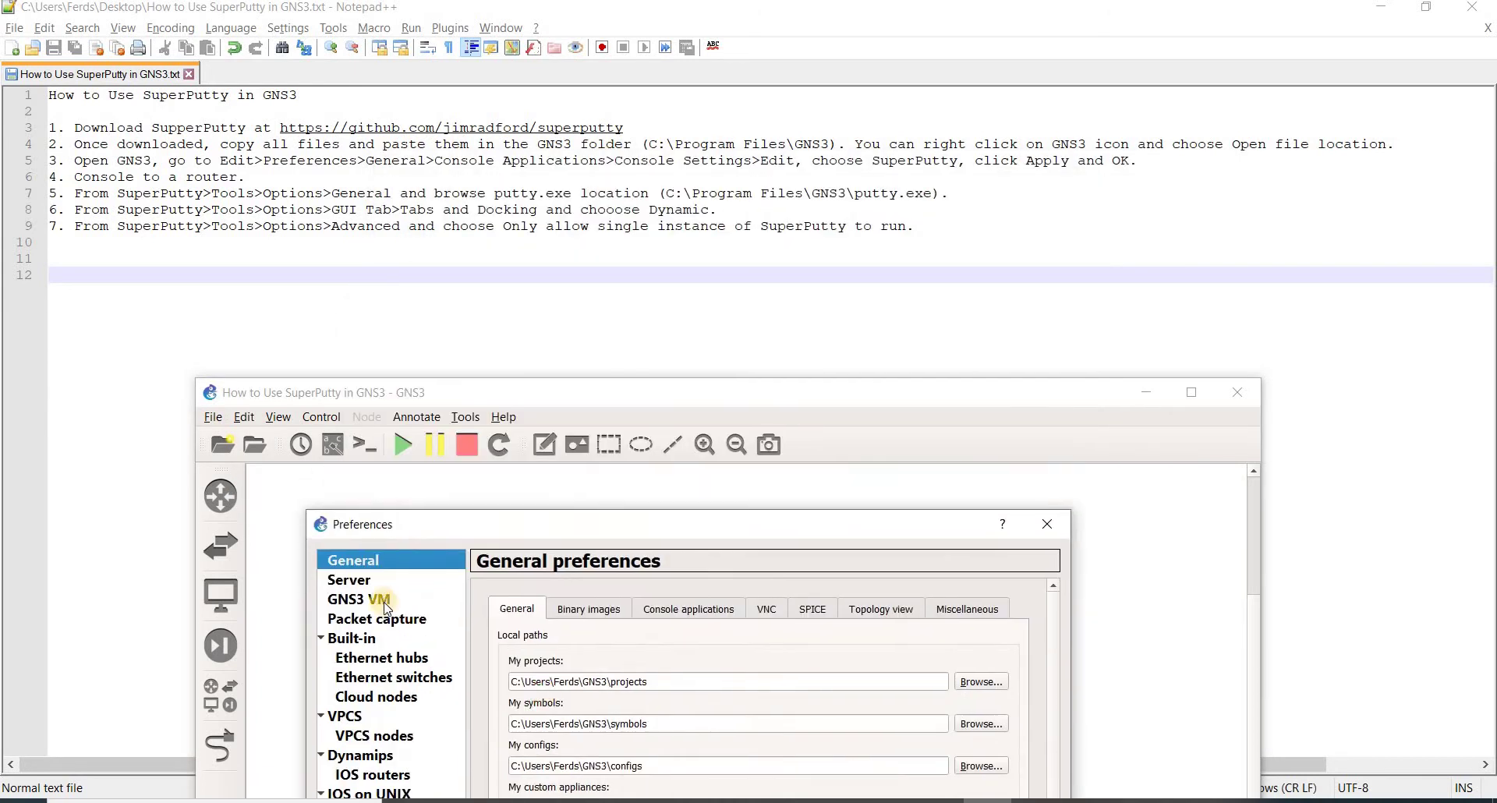
pyautogui.click(693, 614)
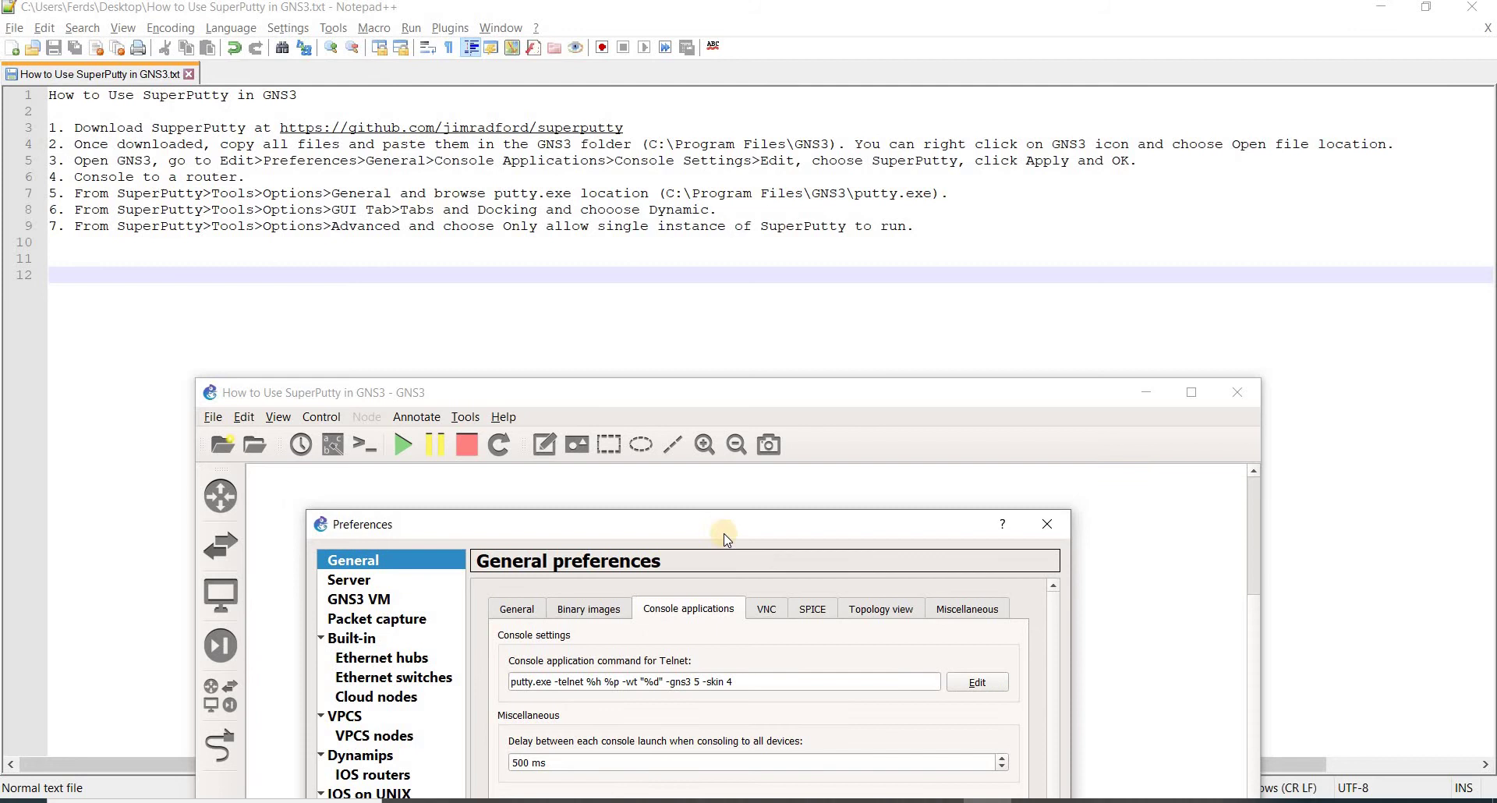
pyautogui.moveTo(758, 533); pyautogui.dragTo(744, 385)
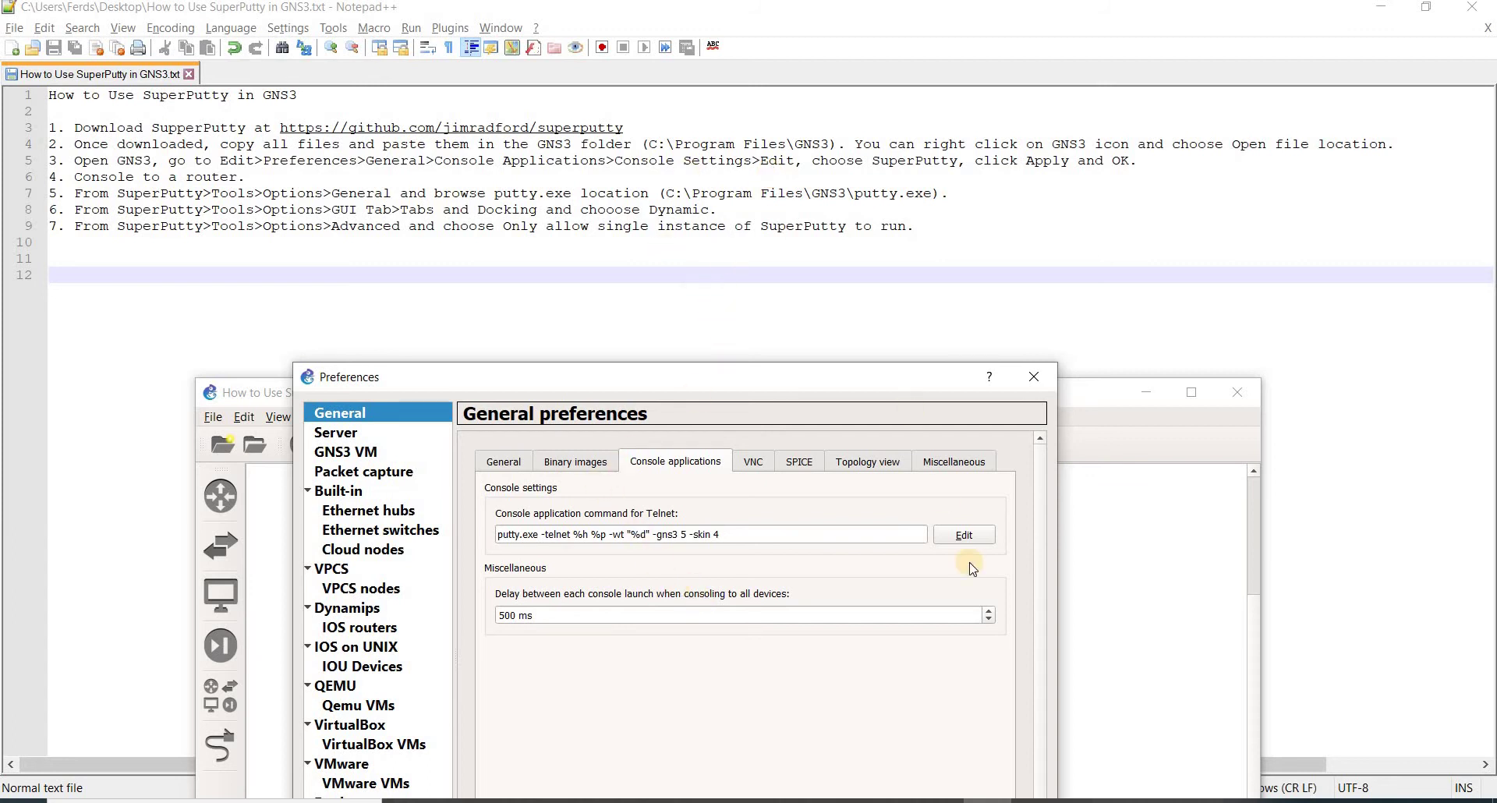
# Choose SuperPutty as the predefined Telnet console command in the GNS3 preferences, apply the change and close the preferences
pyautogui.click(967, 535)
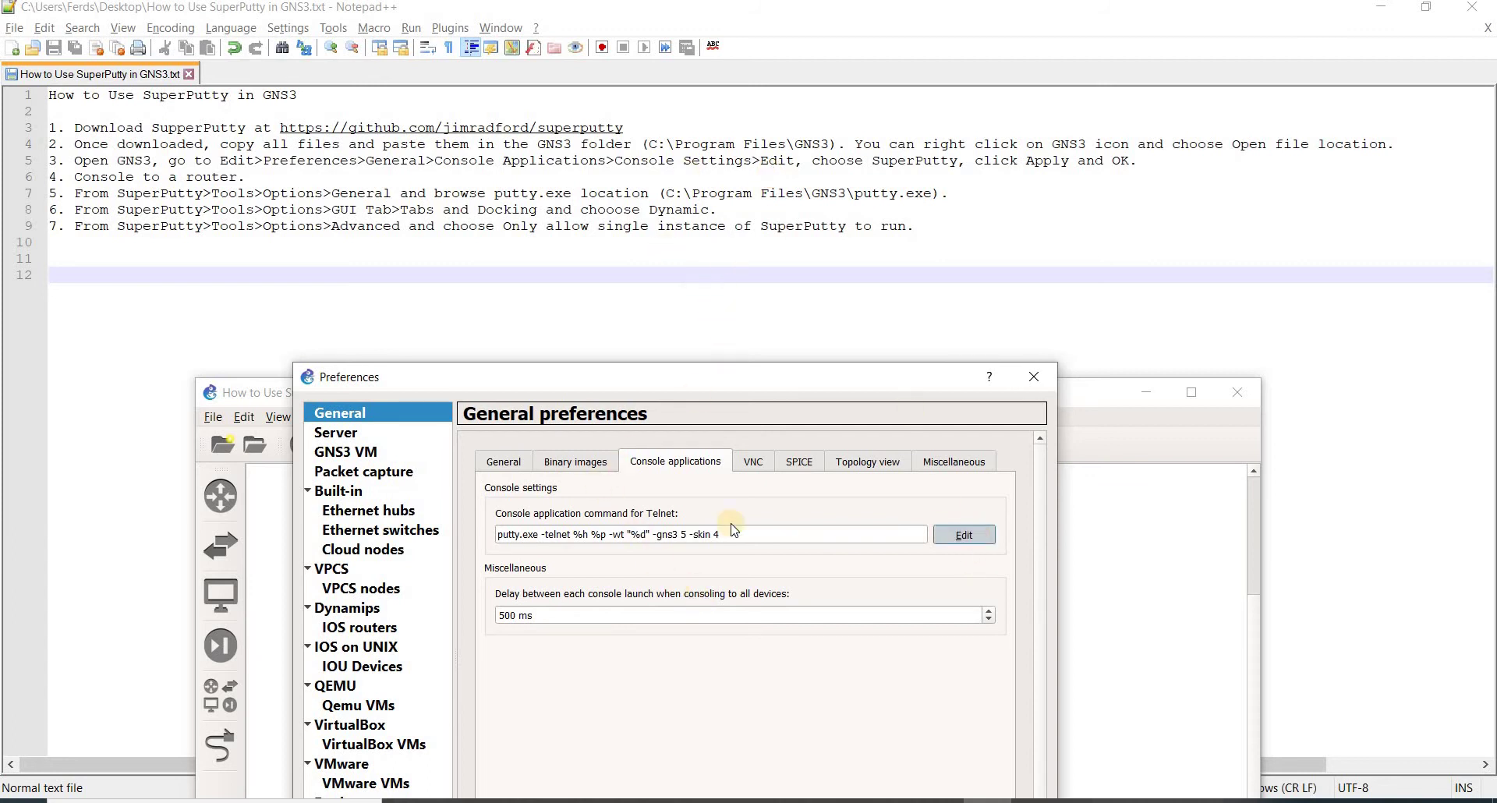
pyautogui.click(632, 474)
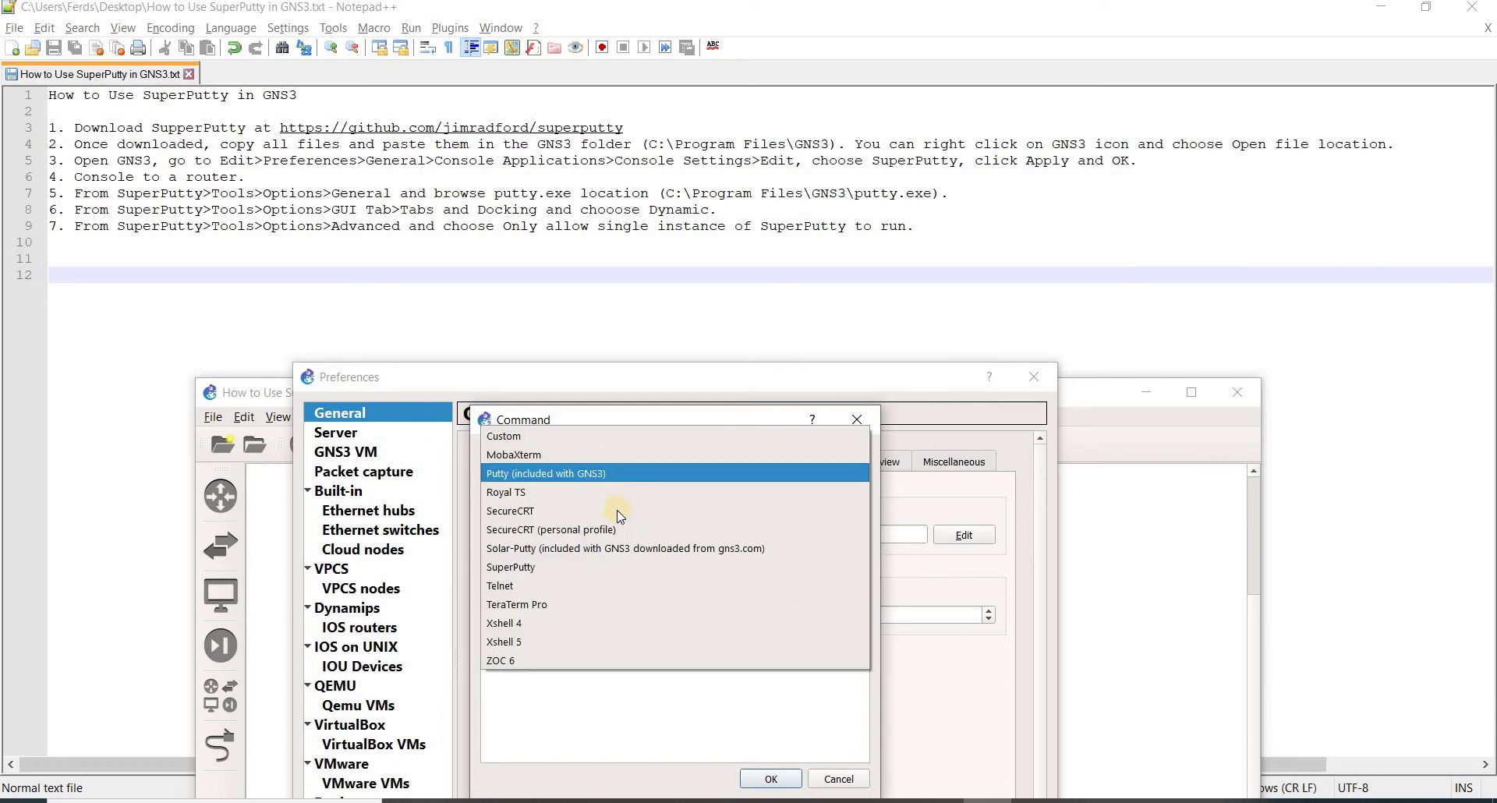
pyautogui.click(619, 571)
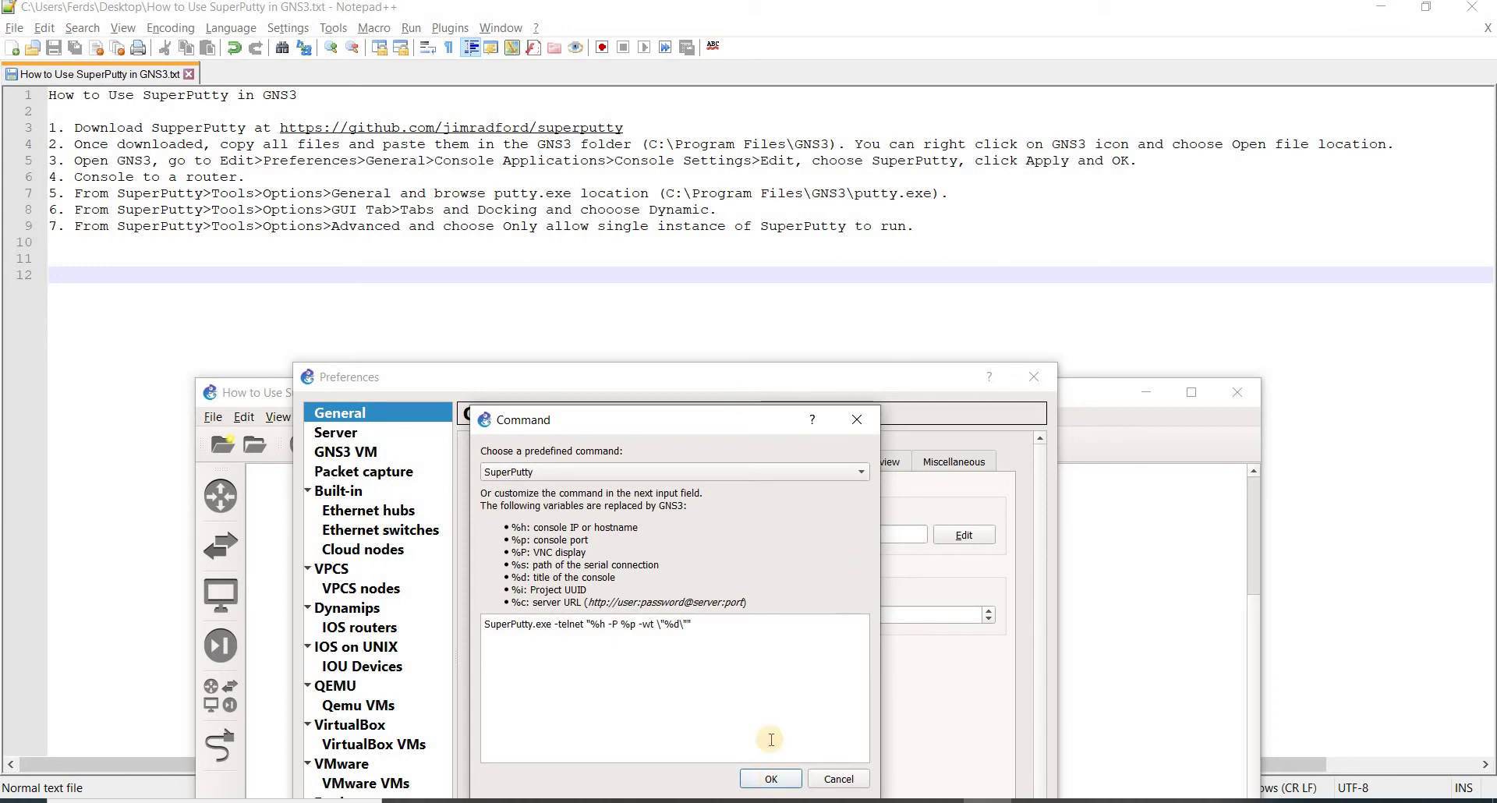
pyautogui.click(771, 779)
pyautogui.moveTo(797, 378); pyautogui.dragTo(750, 215)
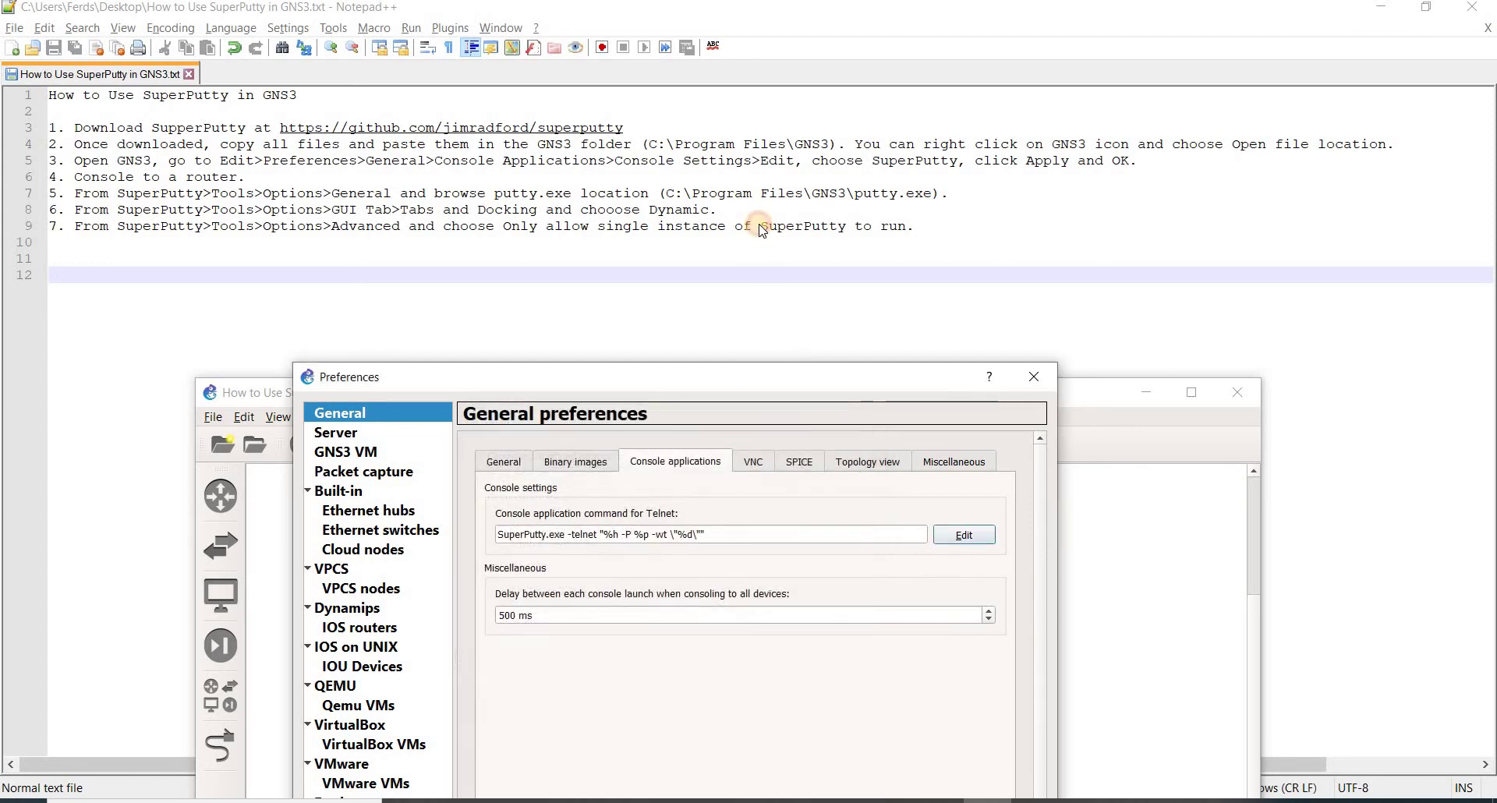
pyautogui.click(895, 741)
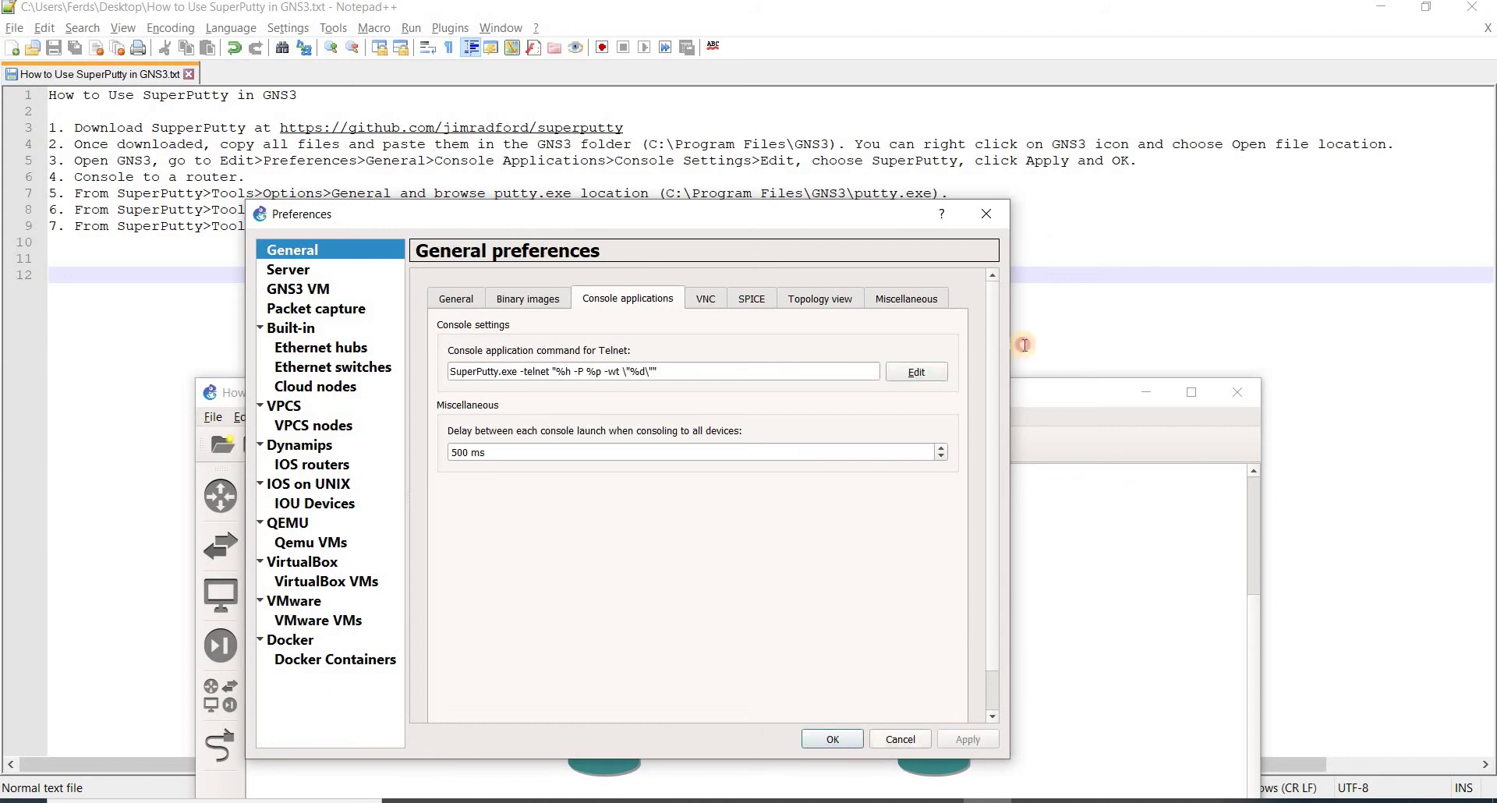
# Switch to the notes, insert "OK," before "Apply" in instruction 3 and save the file
pyautogui.click(1033, 166)
pyautogui.click(1031, 164)
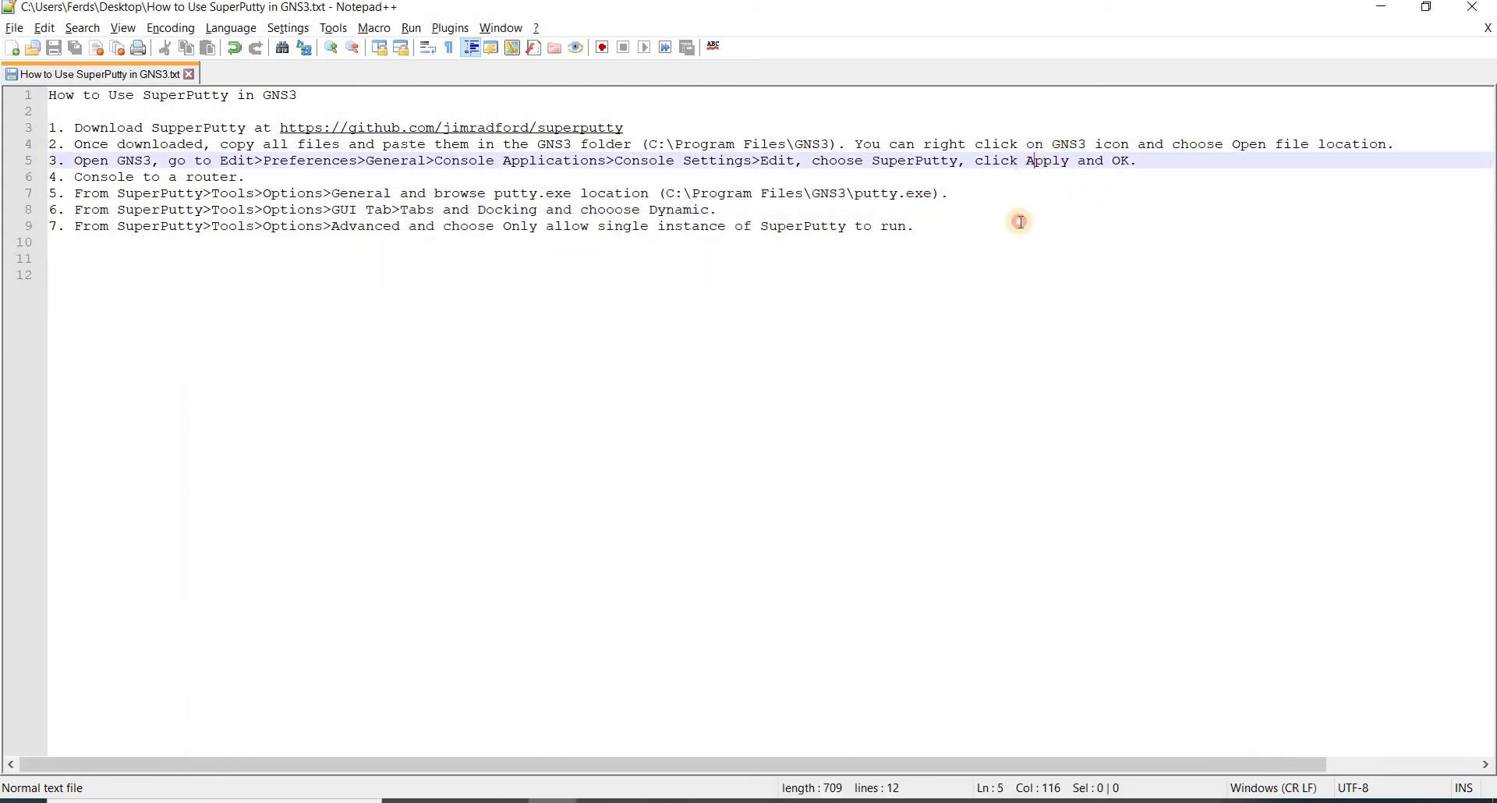
pyautogui.write('O')
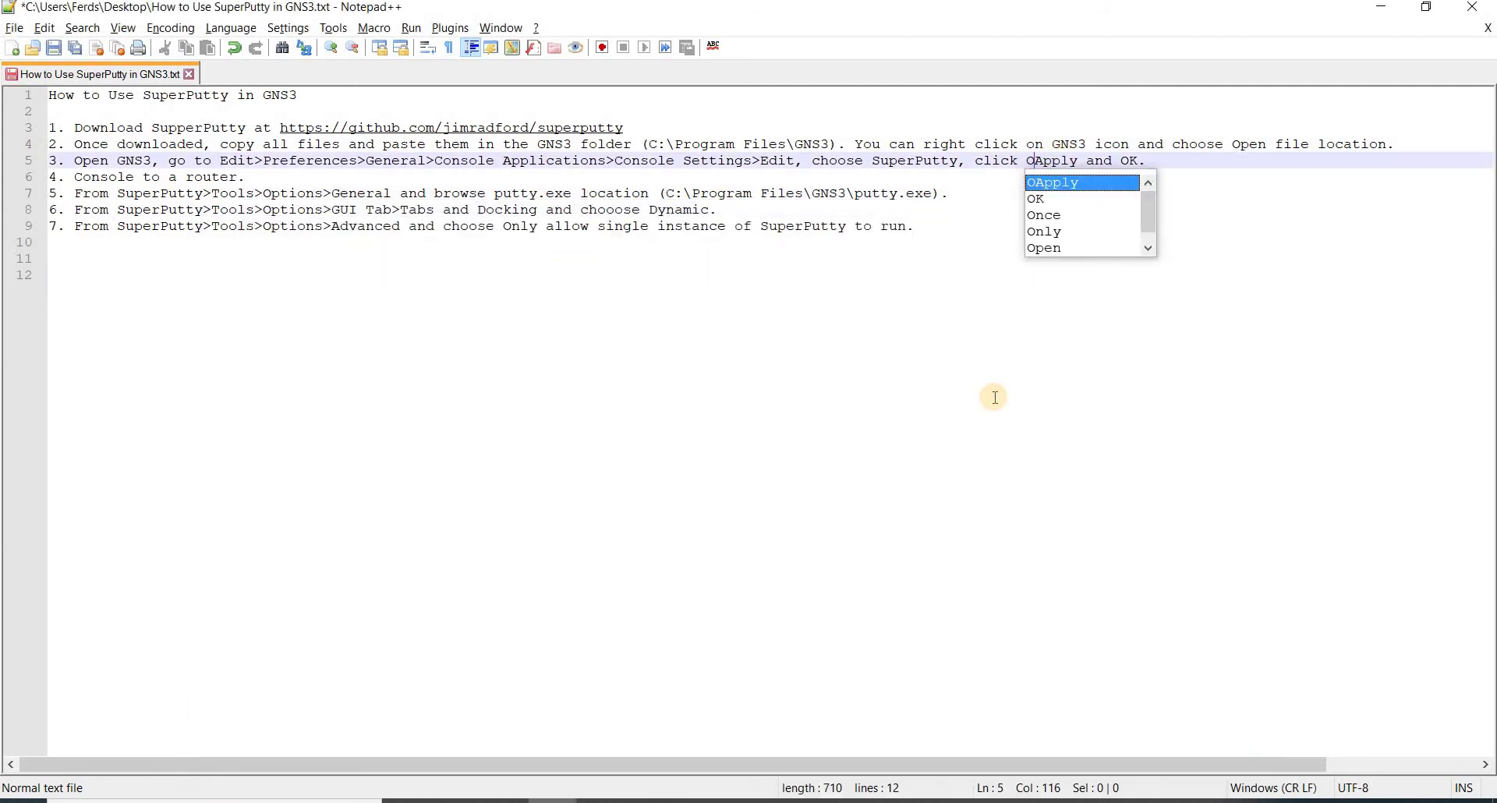
pyautogui.write('K,')
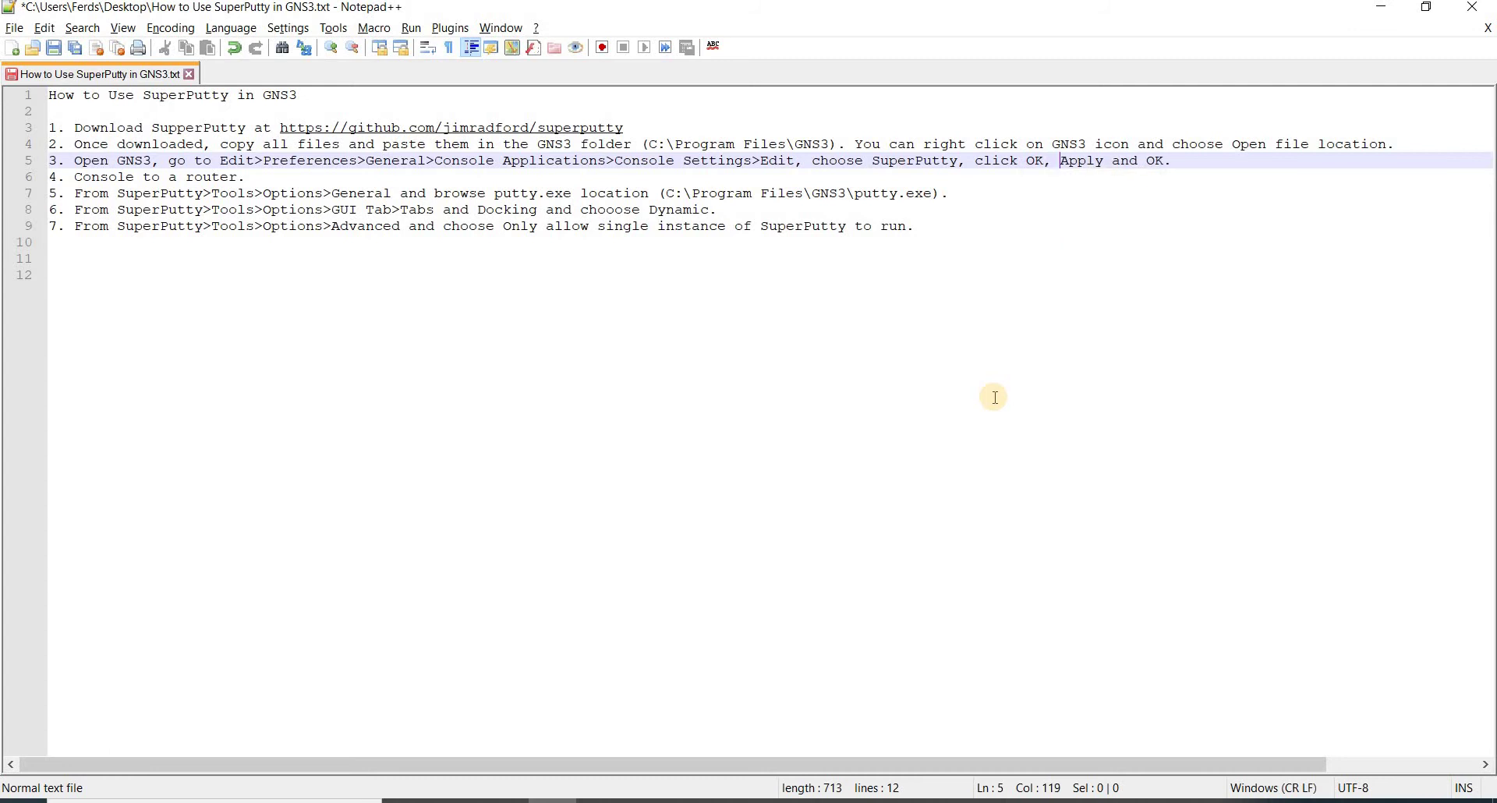
pyautogui.click(1040, 341)
pyautogui.hotkey('ctrl', 's')
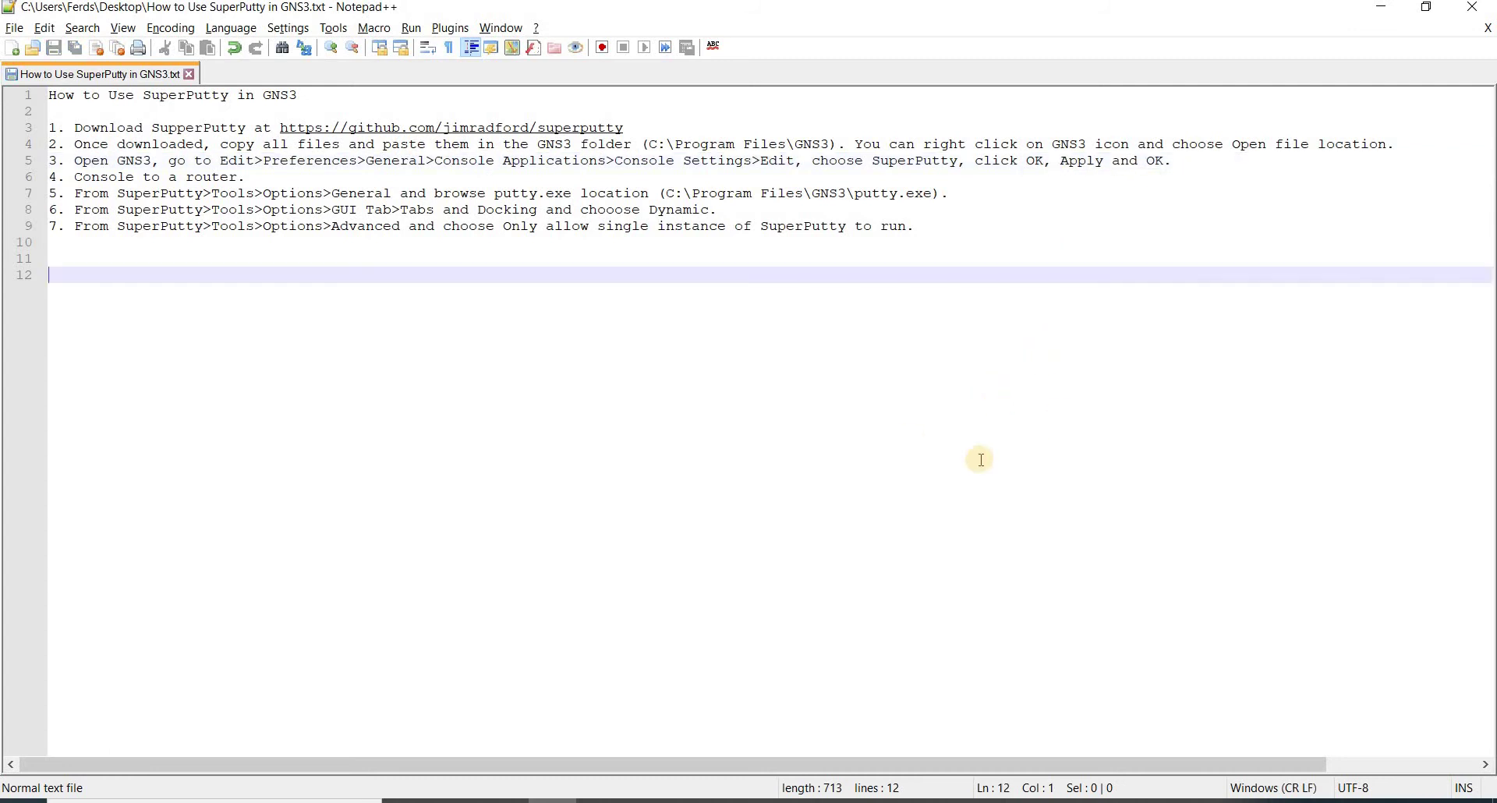
# Switch to GNS3, open a console to router R1 and move the SuperPuTTY window clear of the notes
pyautogui.hotkey('alt', 'Tab')
pyautogui.moveTo(878, 390); pyautogui.dragTo(1017, 174)
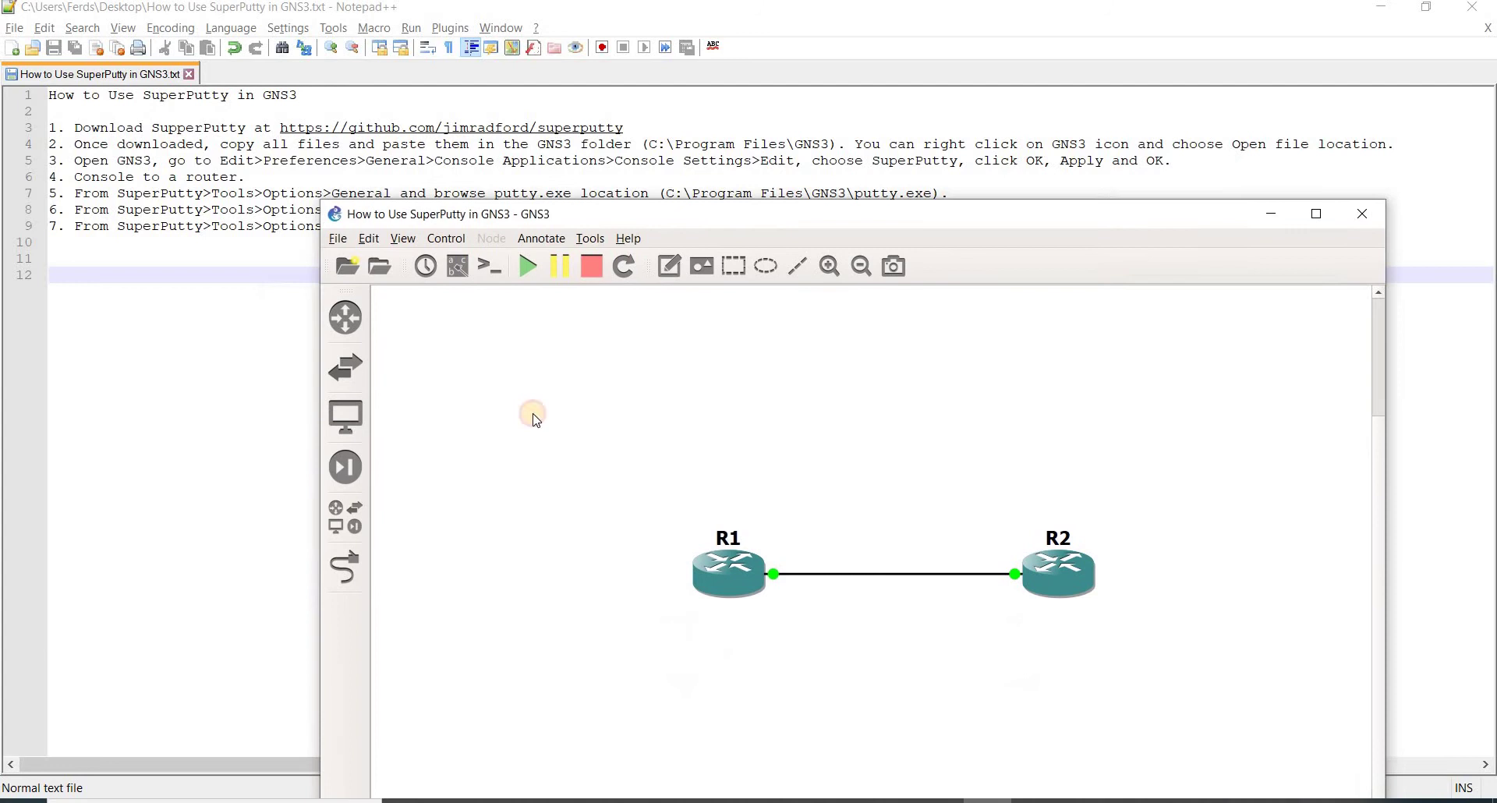
pyautogui.click(254, 344)
pyautogui.hotkey('alt', 'Tab')
pyautogui.hotkey('alt', 'Tab')
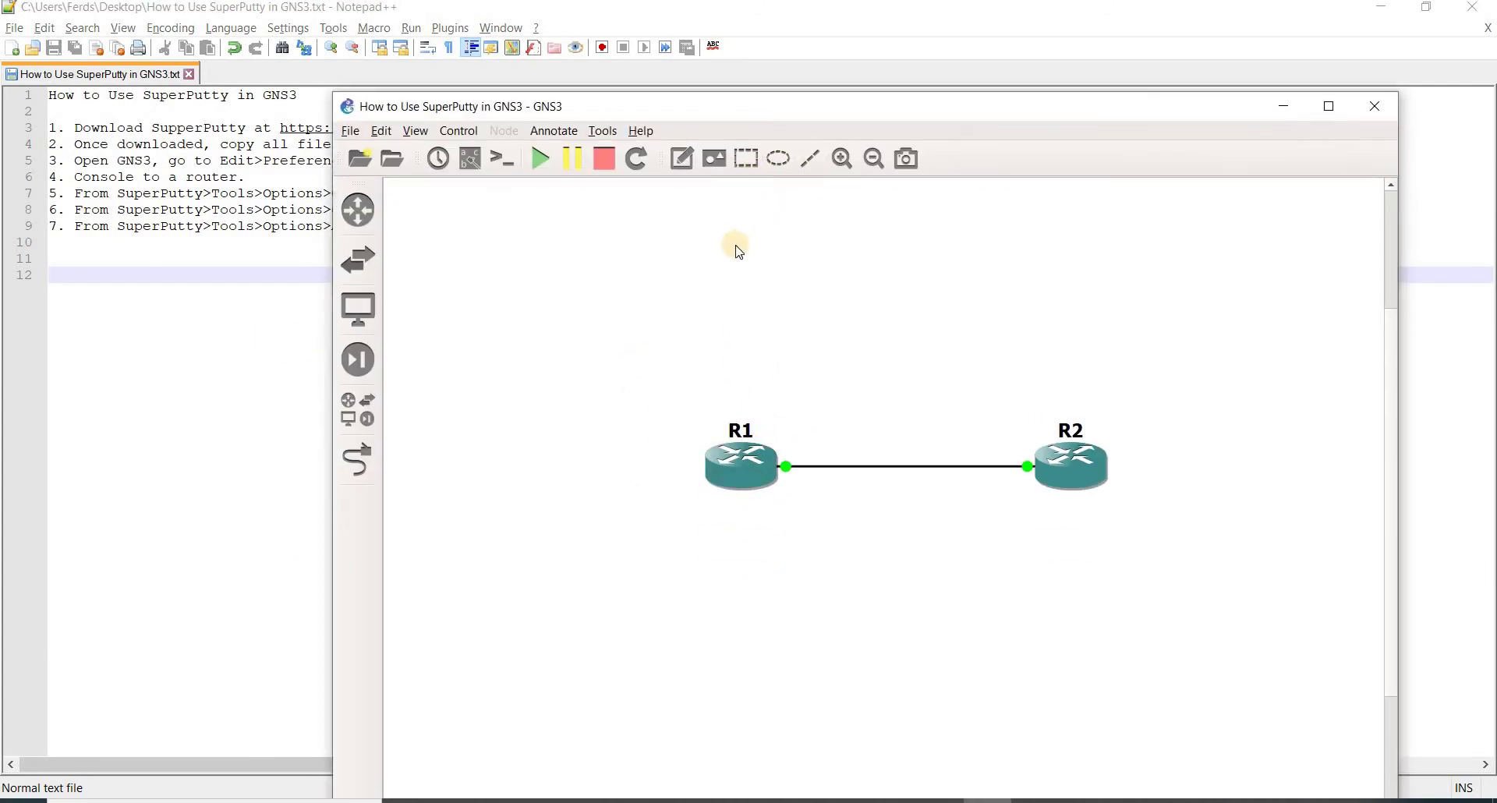
pyautogui.rightClick(746, 476)
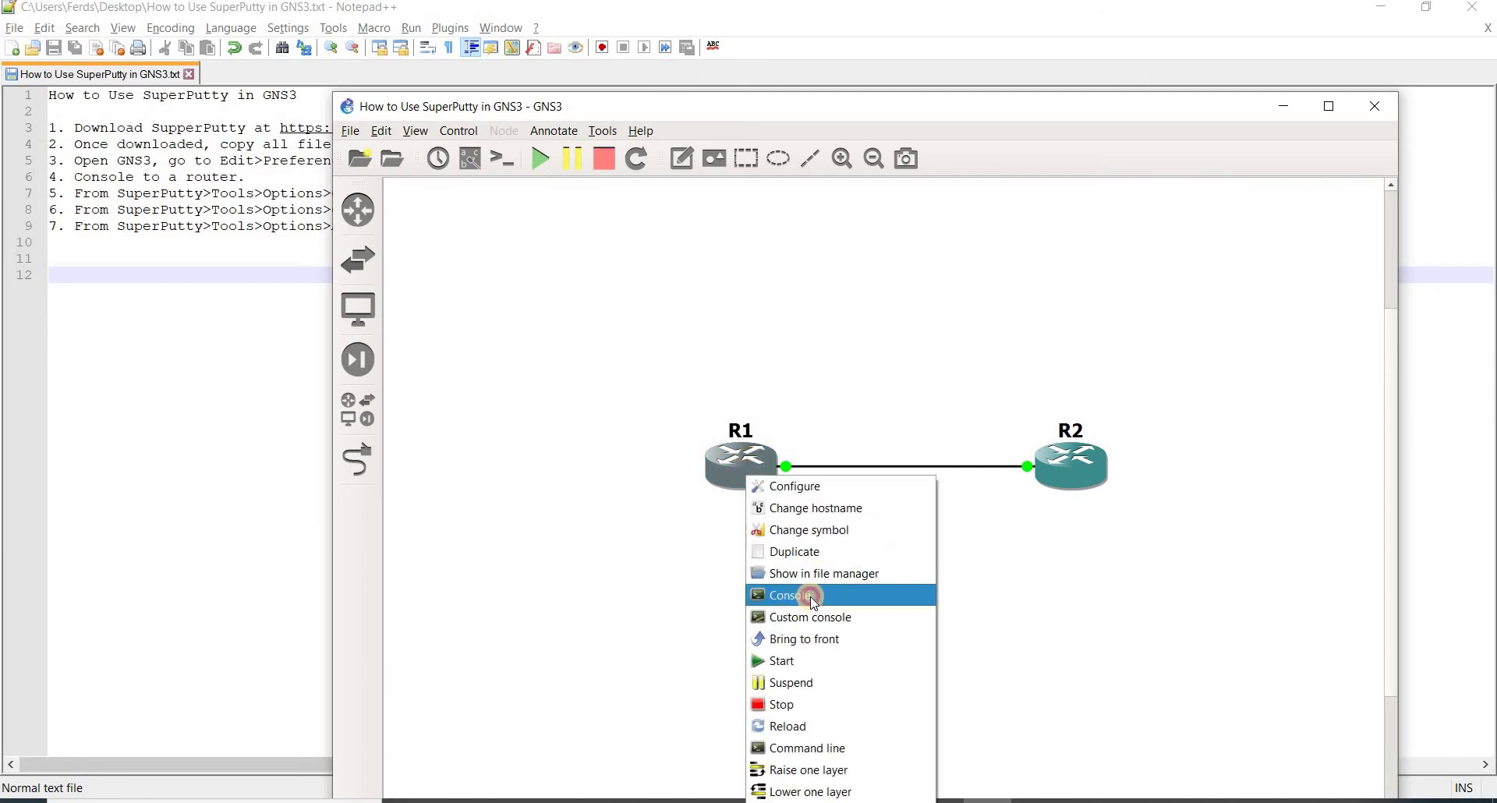
pyautogui.click(813, 603)
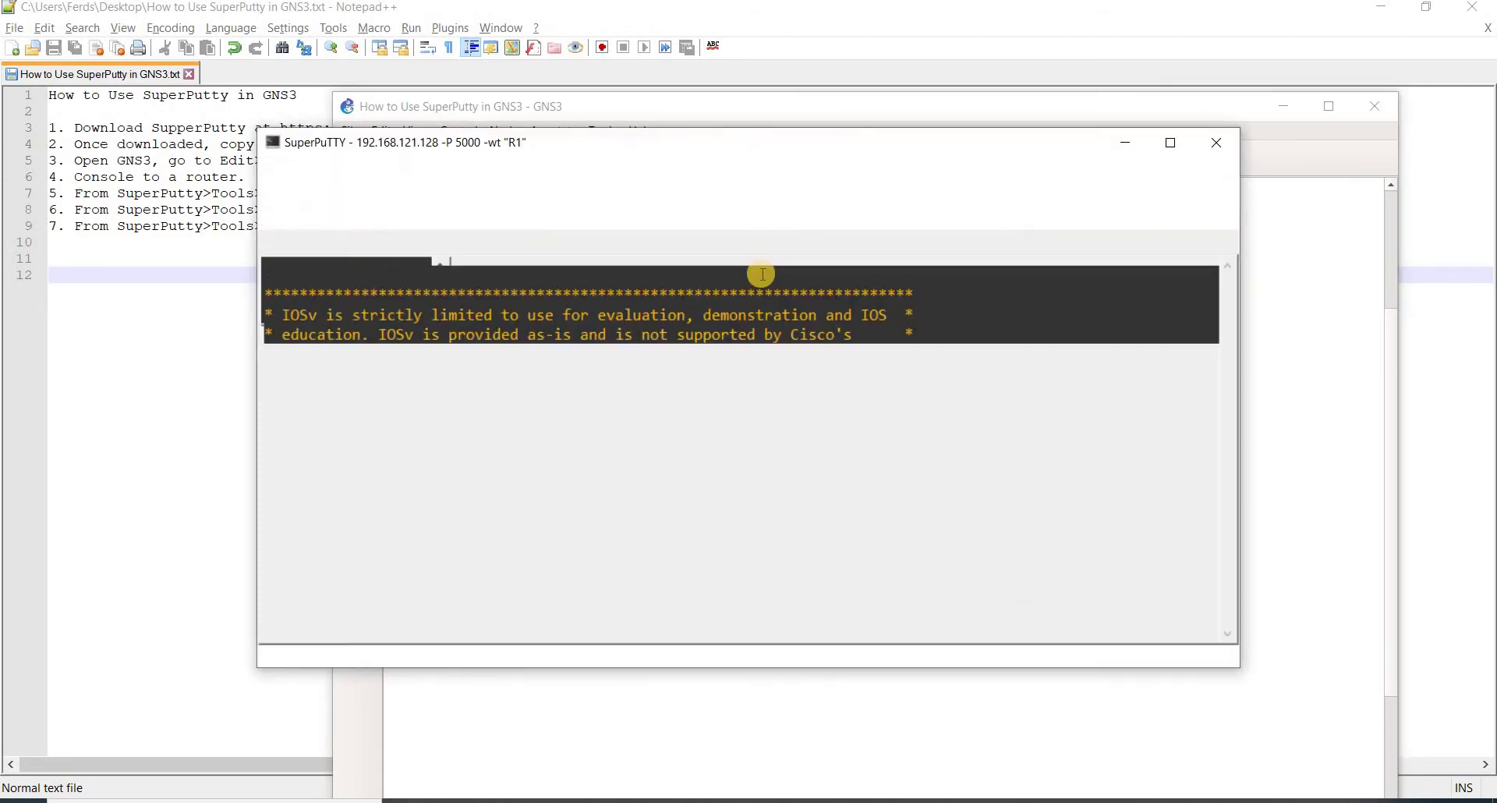
pyautogui.moveTo(669, 147); pyautogui.dragTo(911, 149)
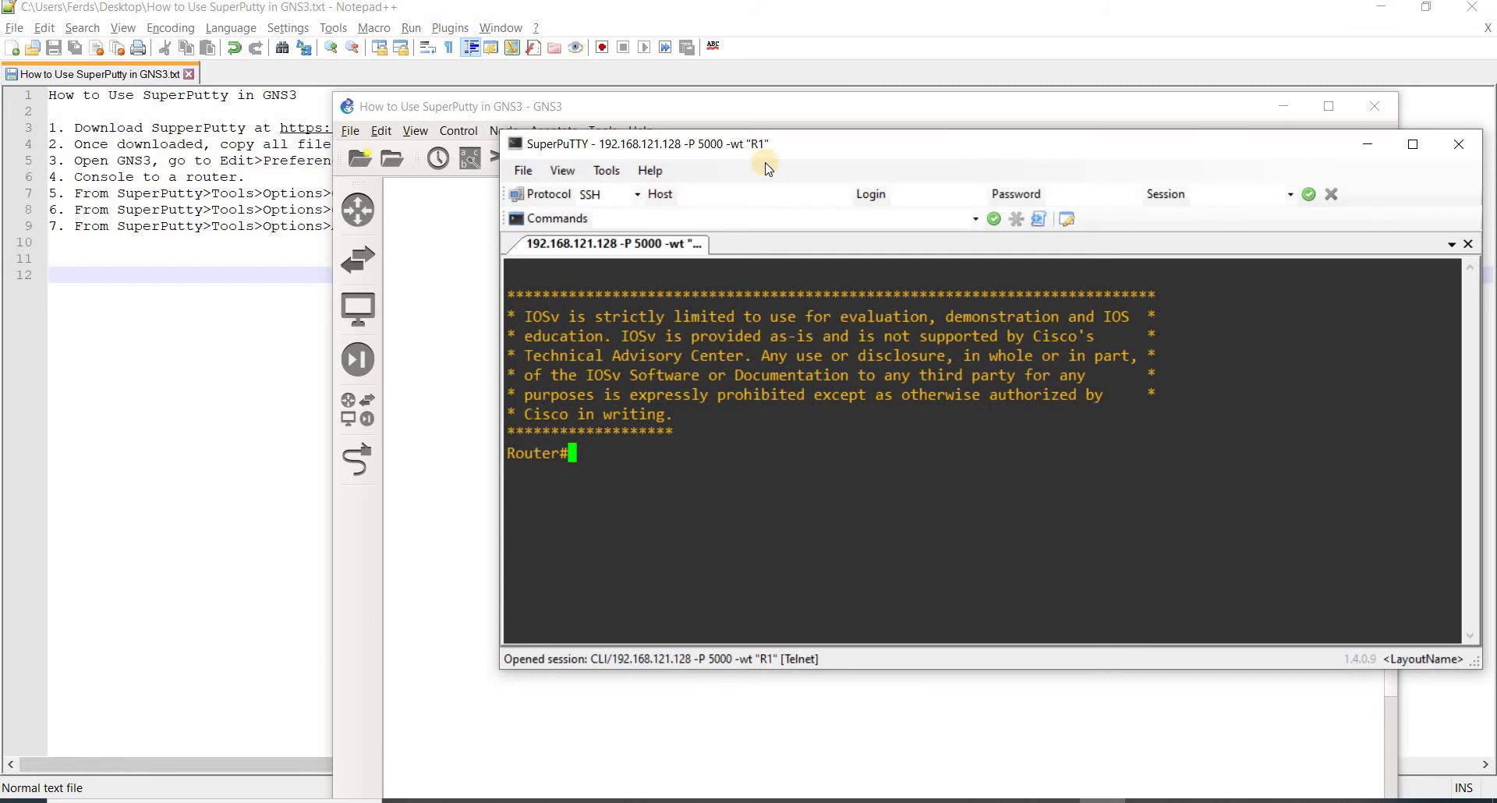
# Consult the notes, check the putty.exe location in SuperPuTTY's general options and close the options with OK
pyautogui.click(153, 226)
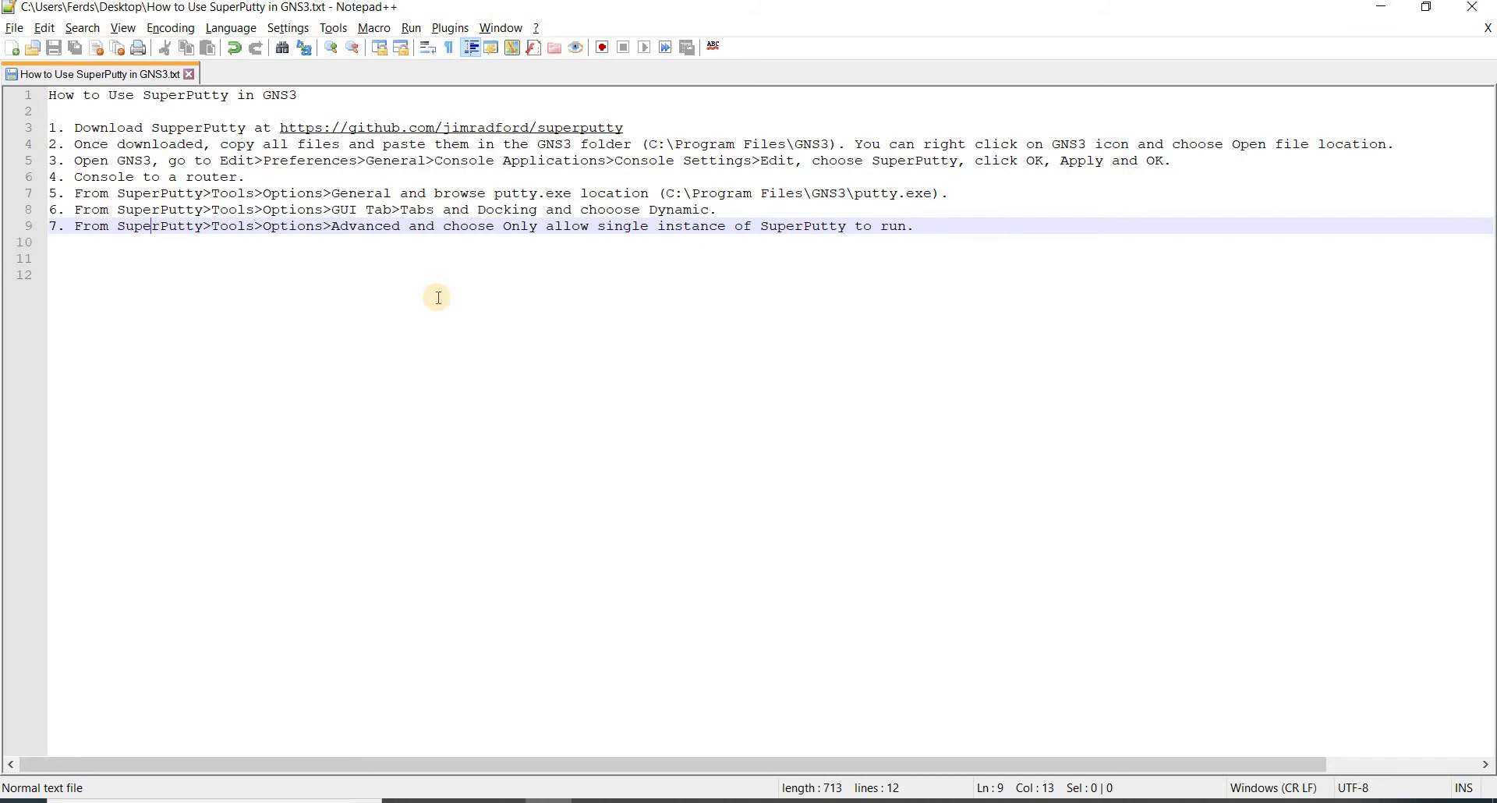
pyautogui.hotkey('alt', 'Tab')
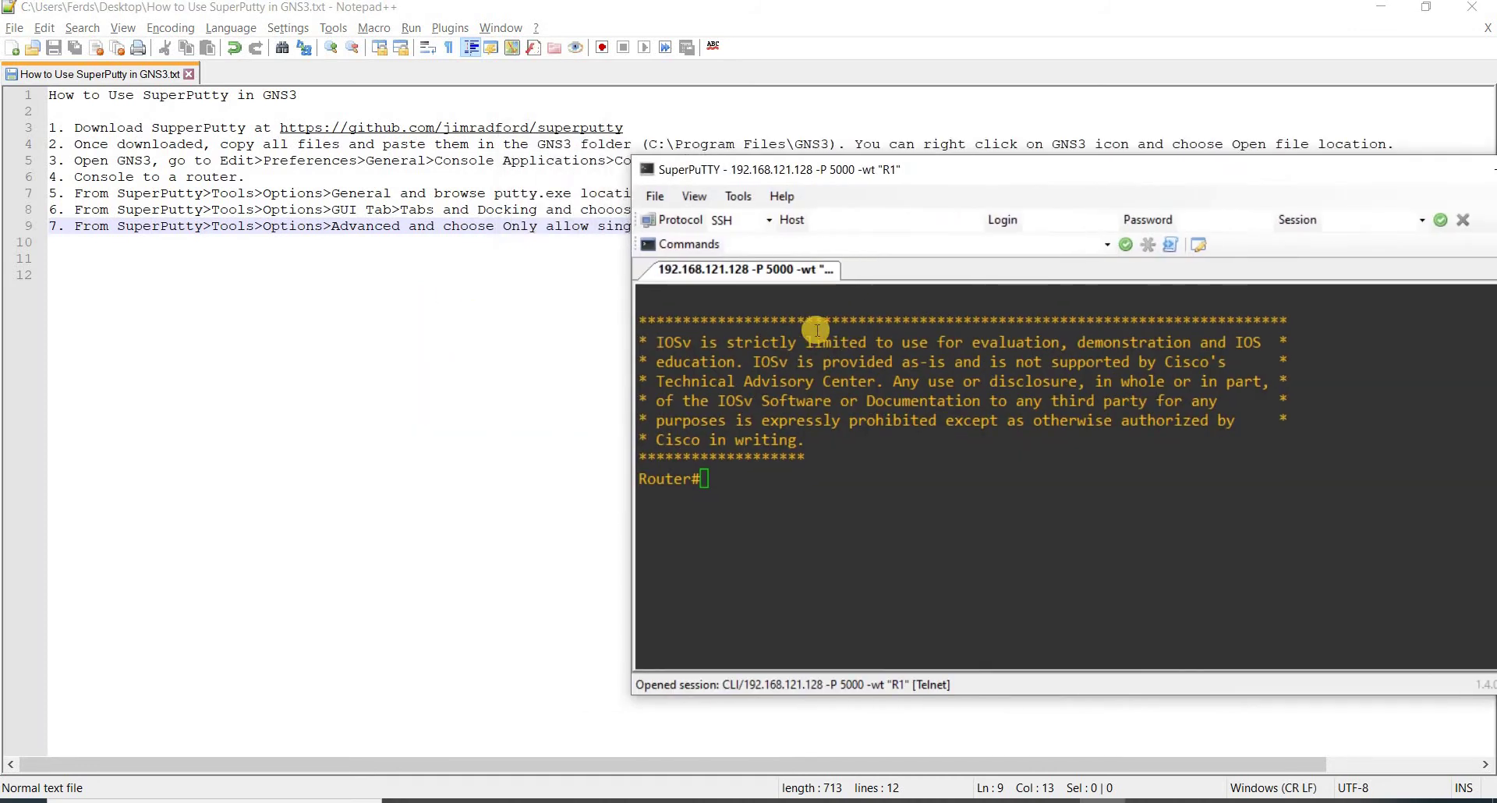
pyautogui.click(736, 196)
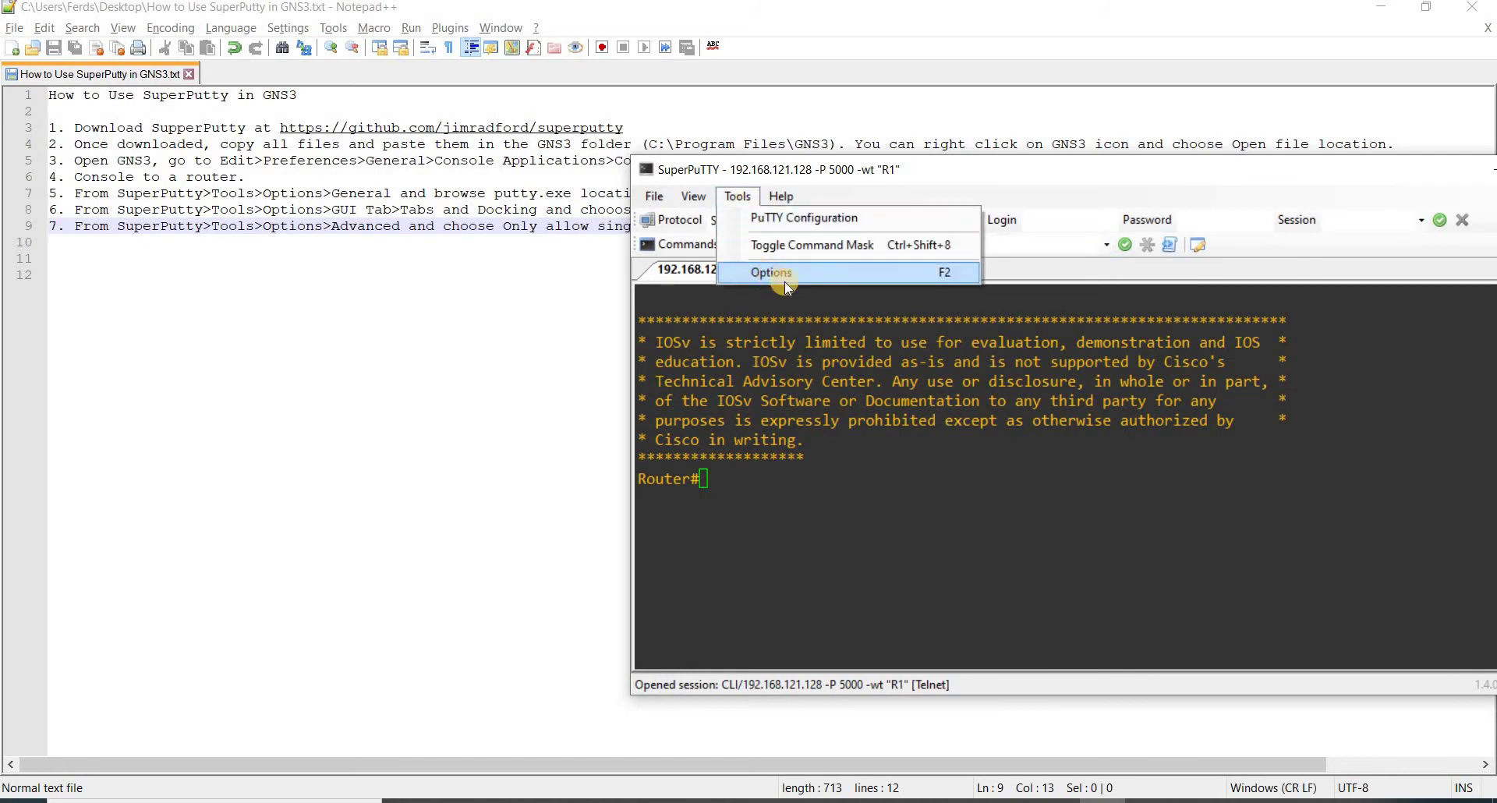
pyautogui.click(780, 273)
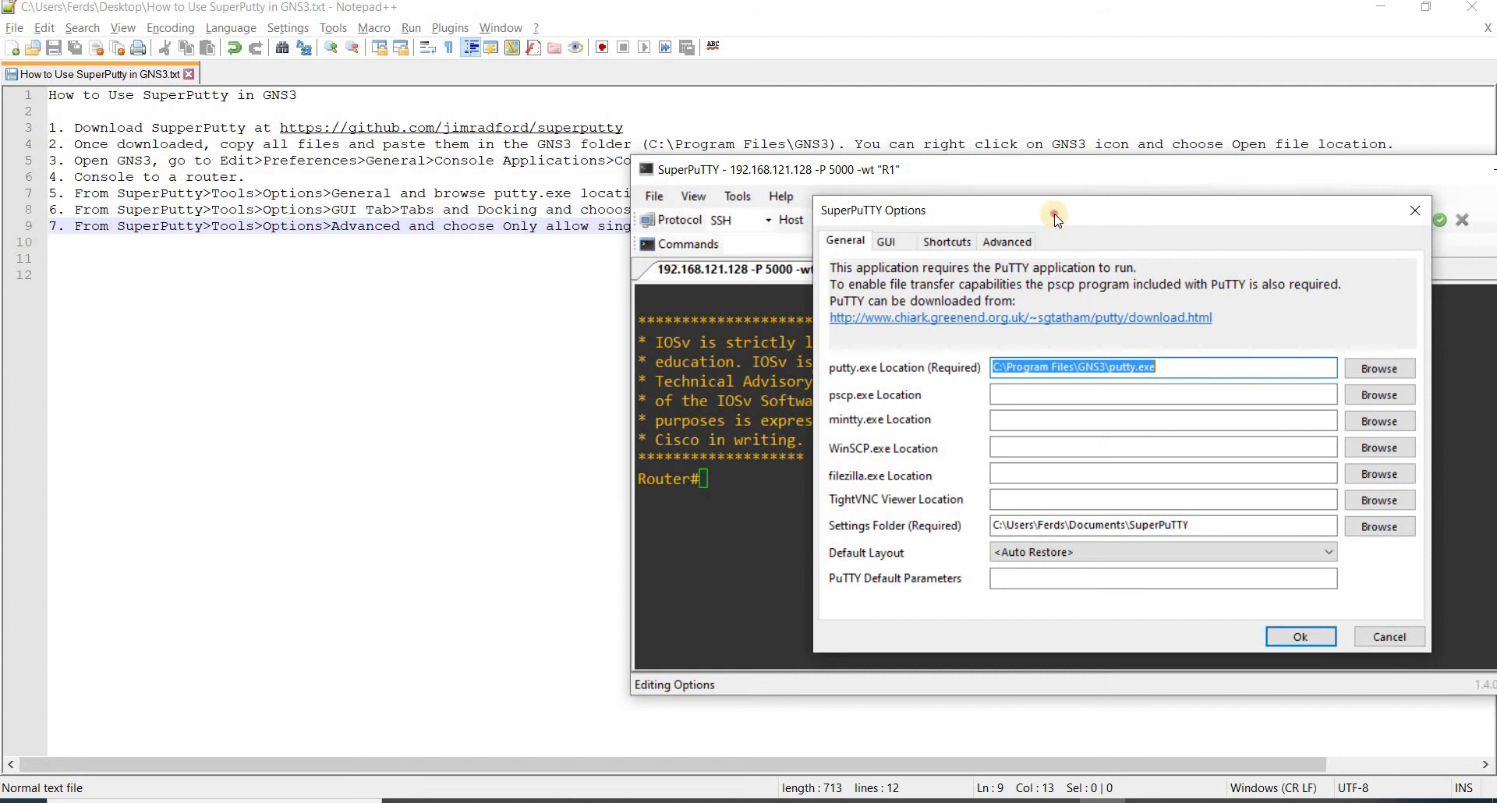
pyautogui.moveTo(1053, 211); pyautogui.dragTo(975, 207)
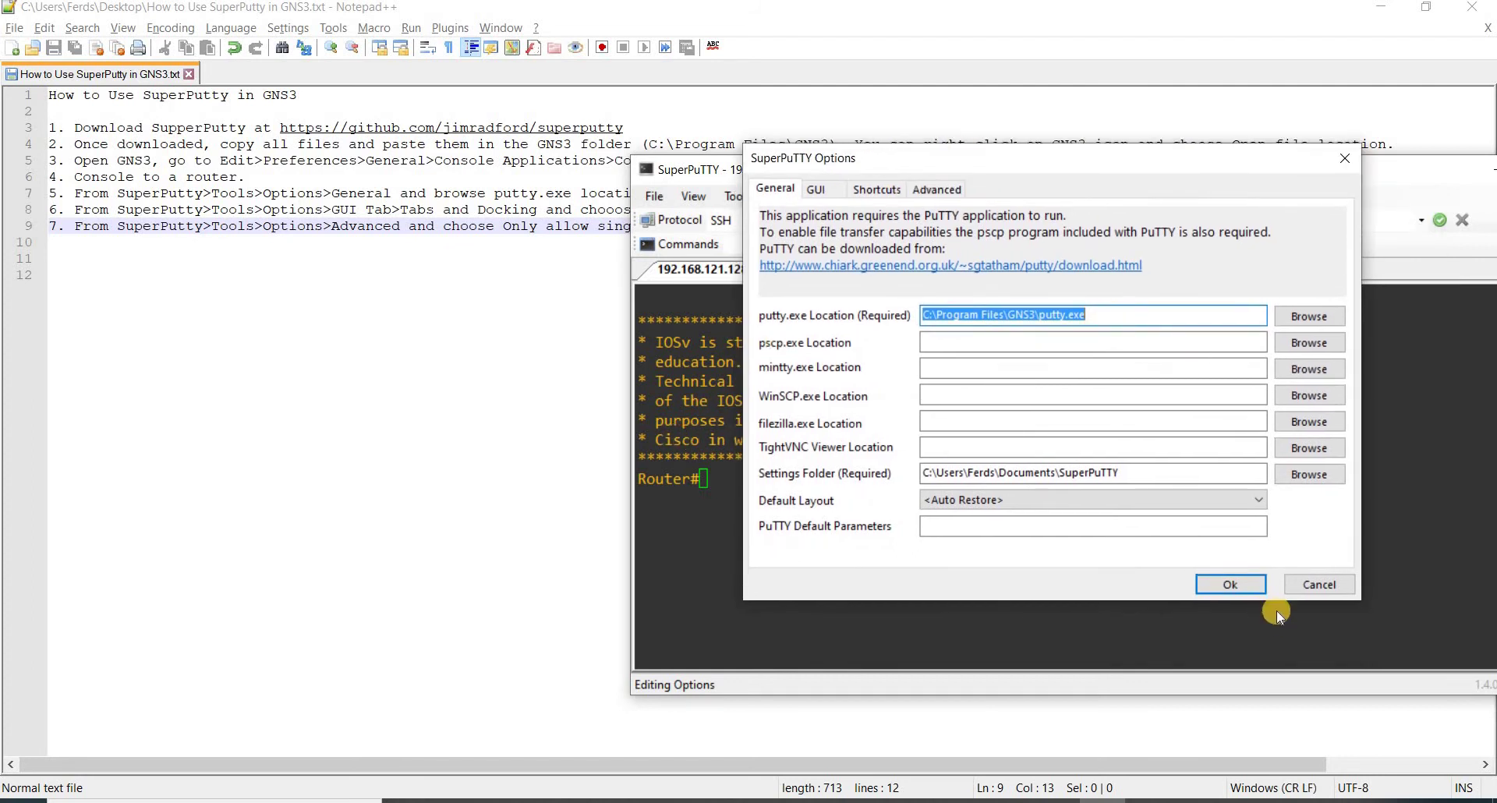
pyautogui.click(1222, 577)
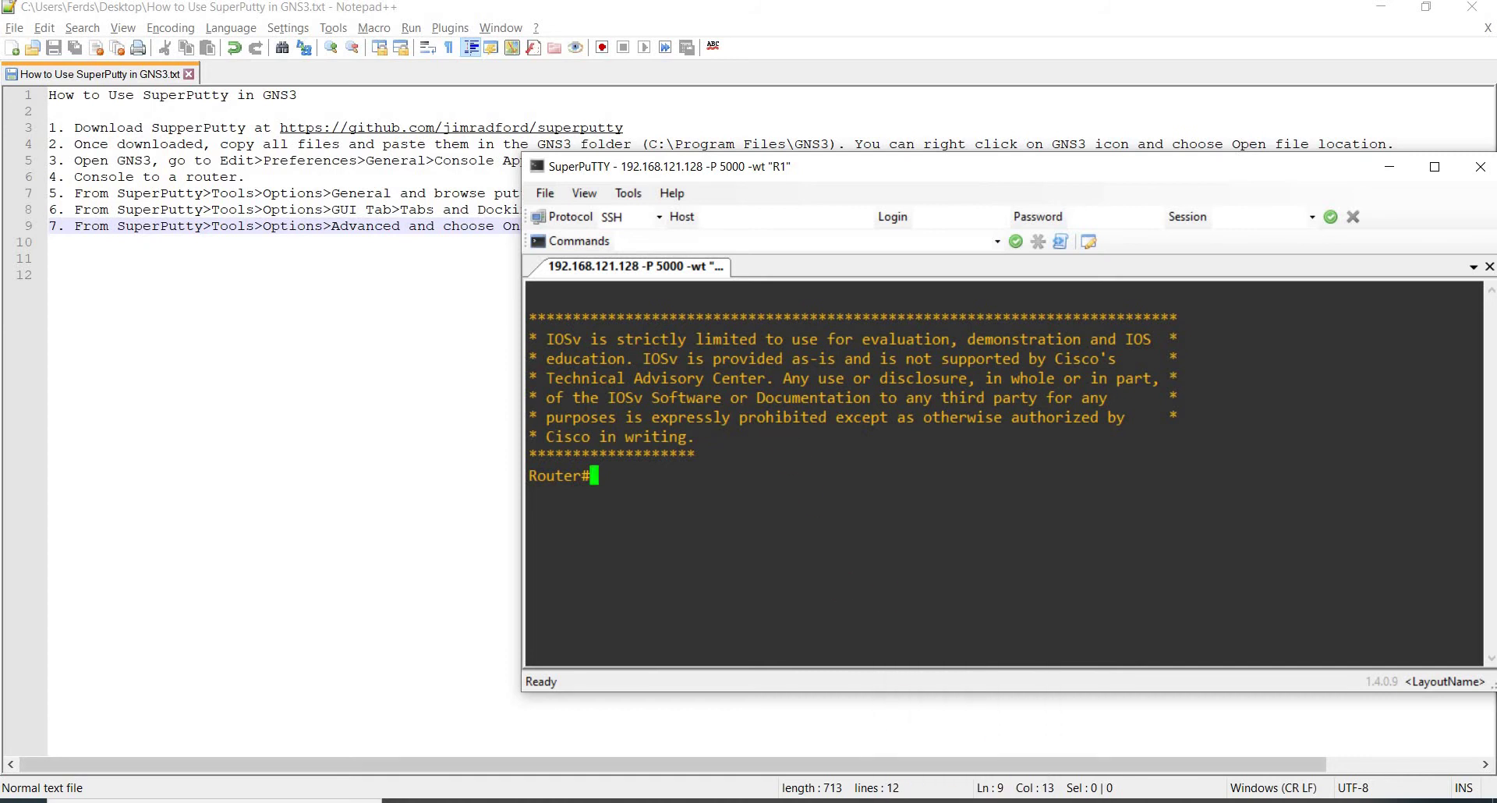
# Return to the notes, switch back to SuperPuTTY and reopen its options
pyautogui.click(964, 799)
pyautogui.press('super+Down')
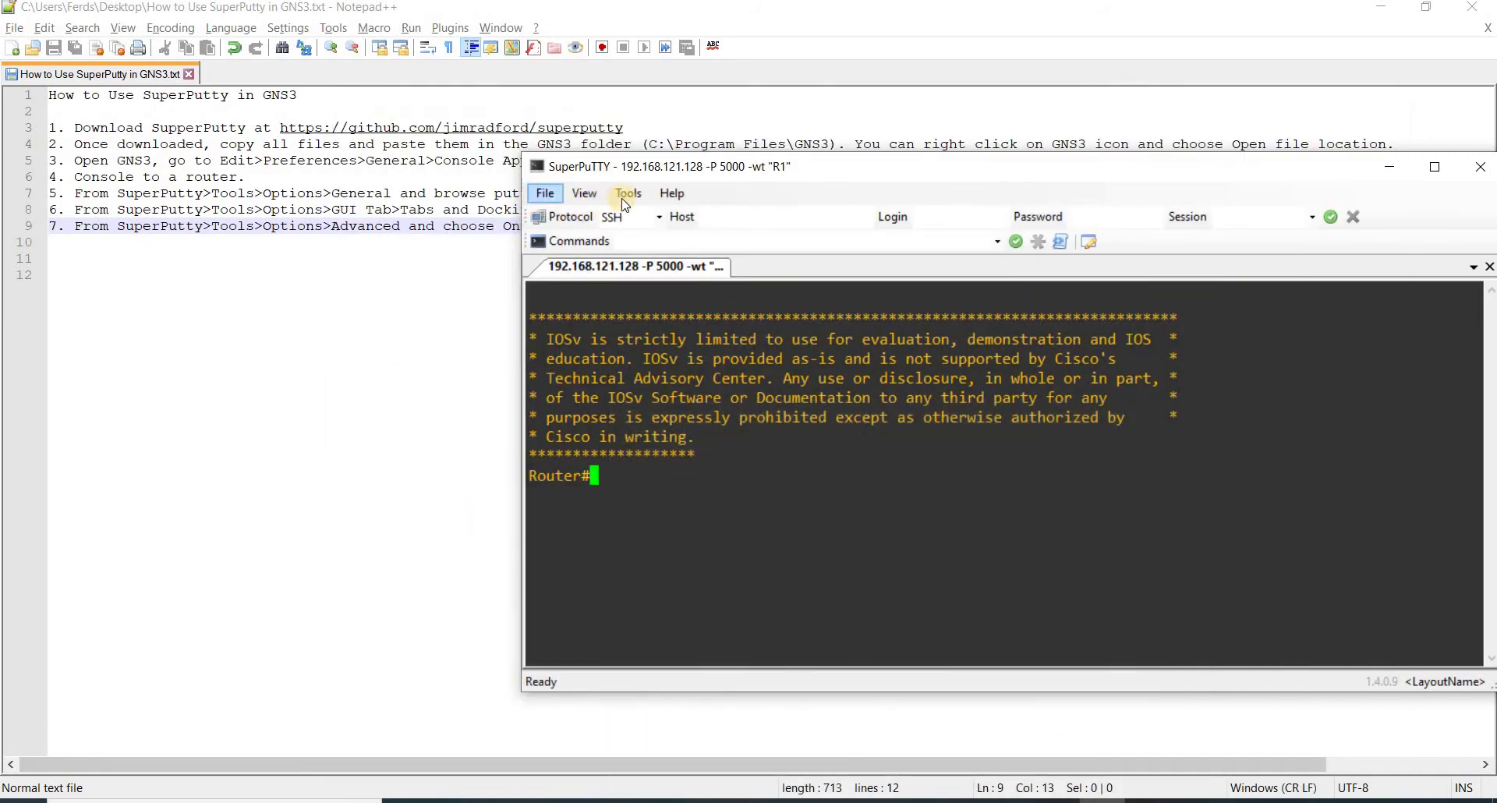
pyautogui.click(367, 253)
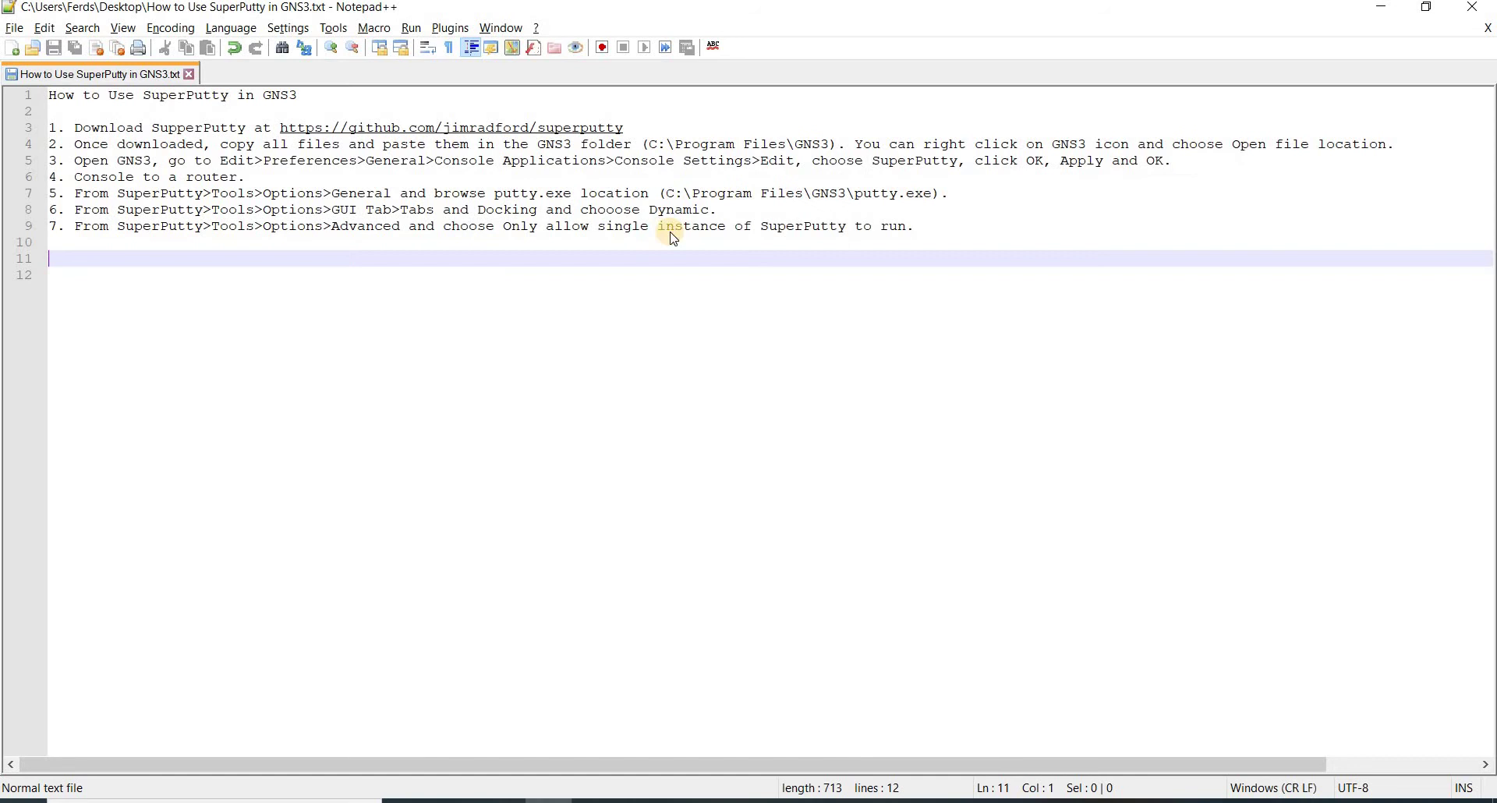
pyautogui.hotkey('alt', 'Tab')
pyautogui.click(628, 193)
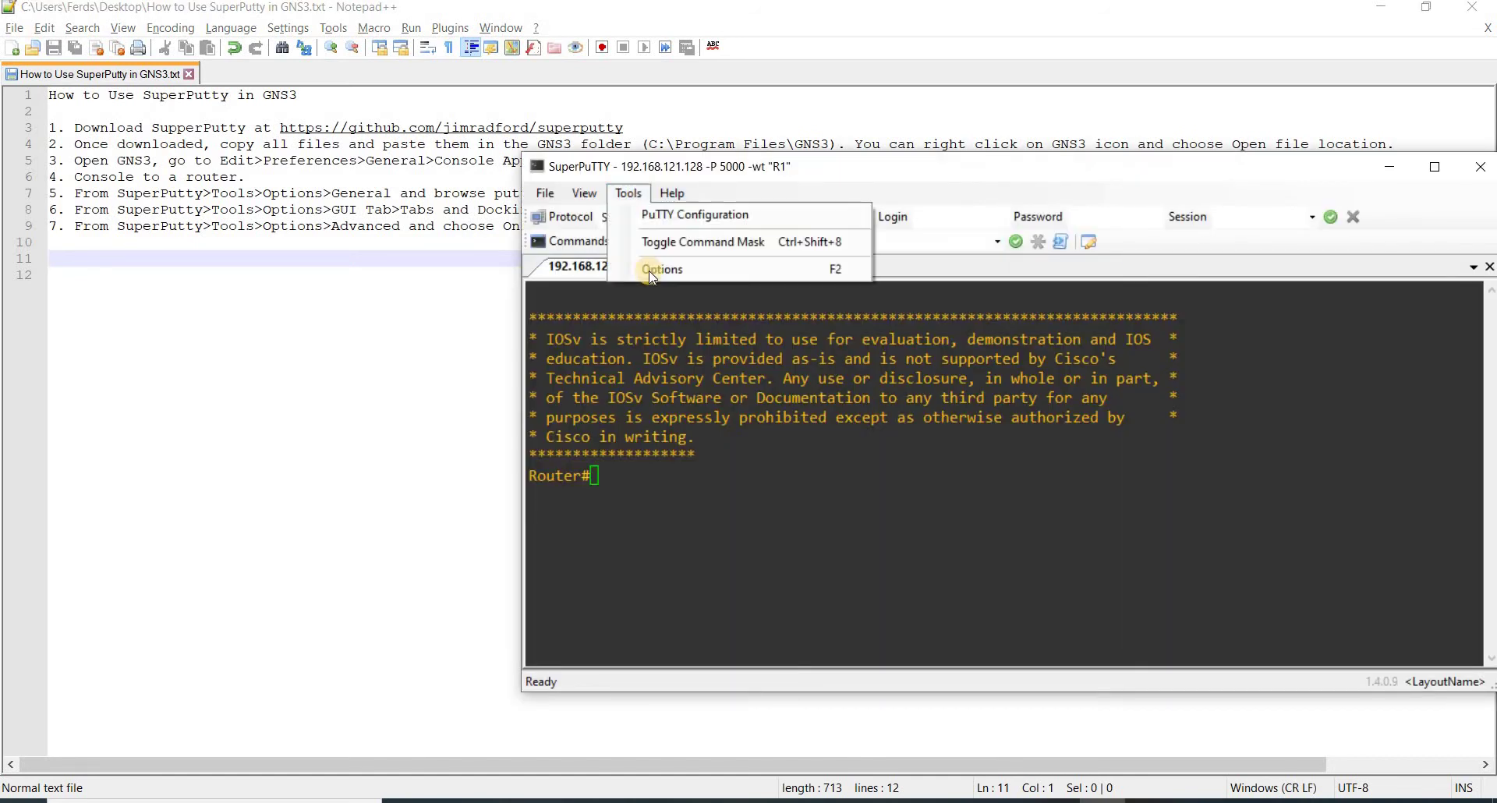
pyautogui.click(616, 268)
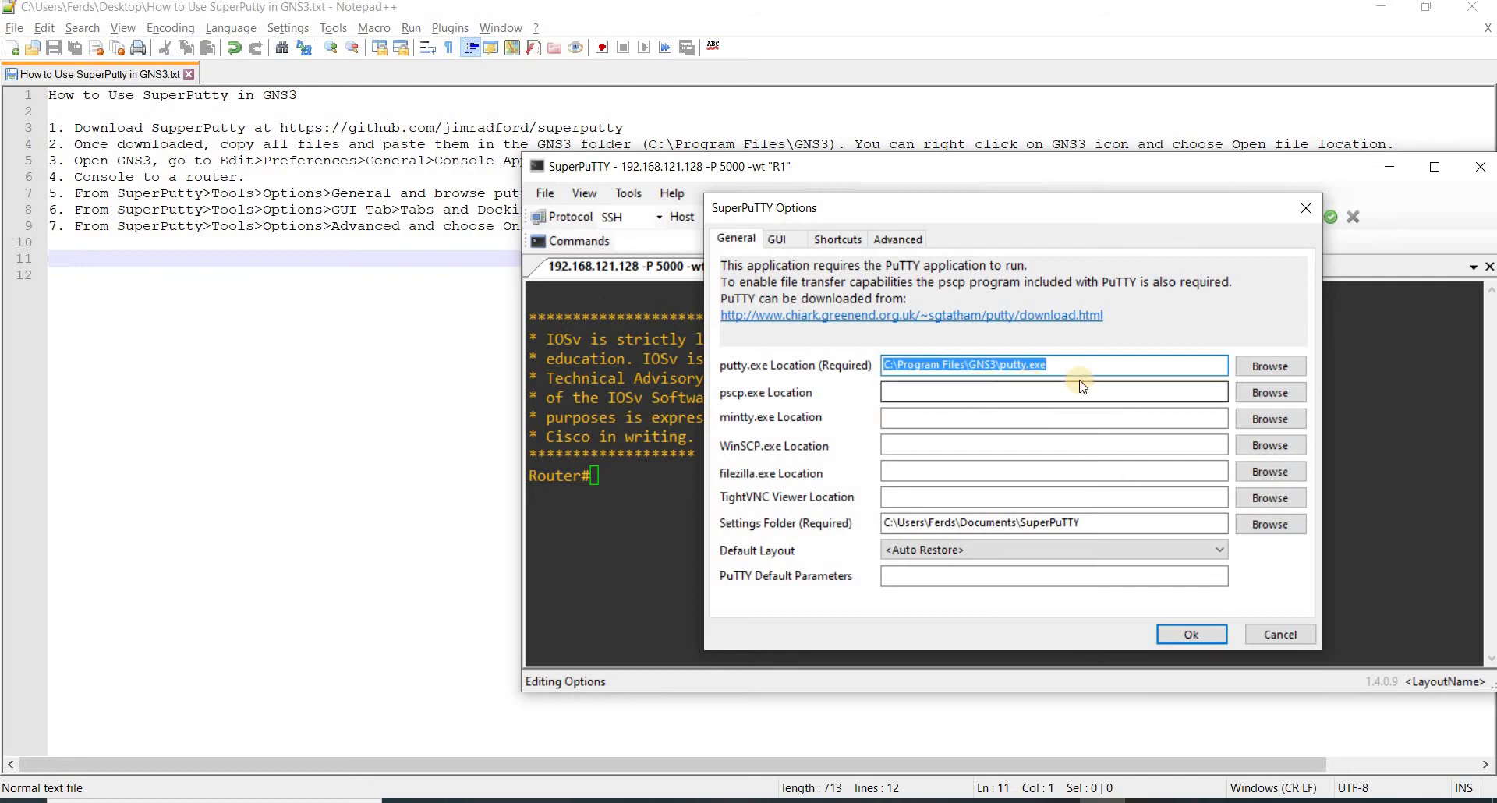
# Compare the putty.exe location with the notes, browse C:\Program Files\GNS3 for putty.exe and cancel the file selection
pyautogui.click(1117, 364)
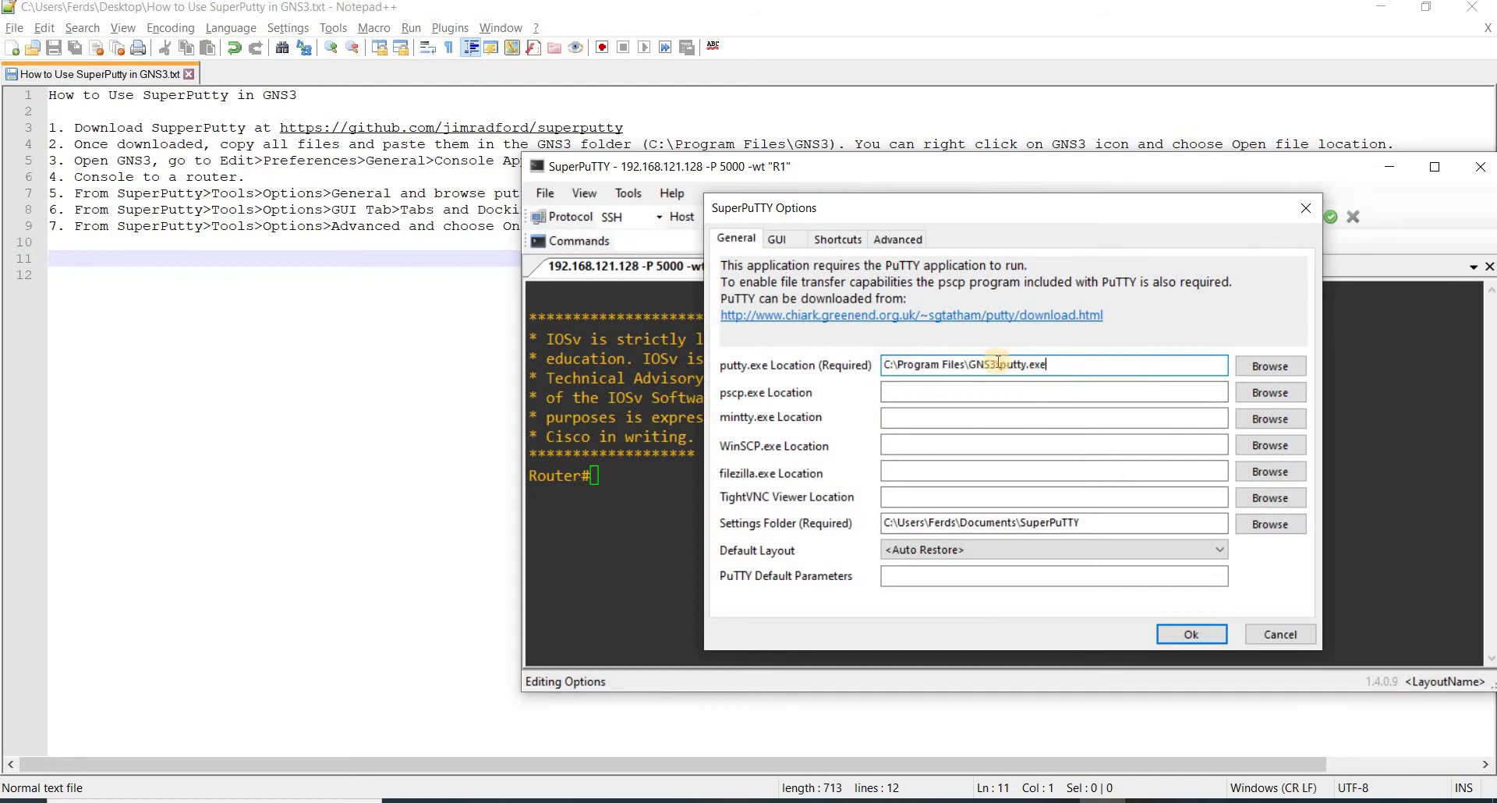
pyautogui.moveTo(1019, 220); pyautogui.dragTo(1008, 212)
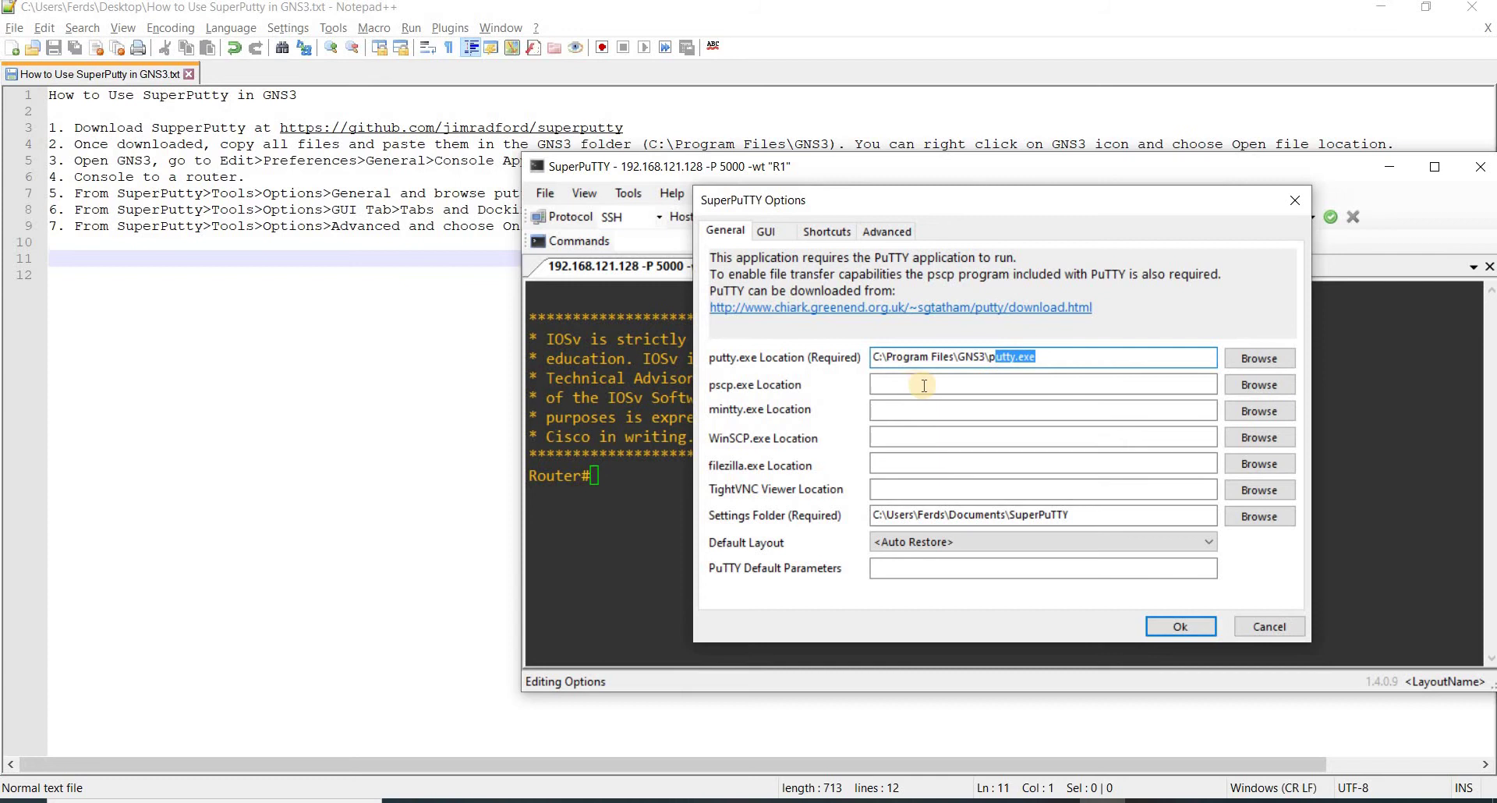
pyautogui.click(466, 297)
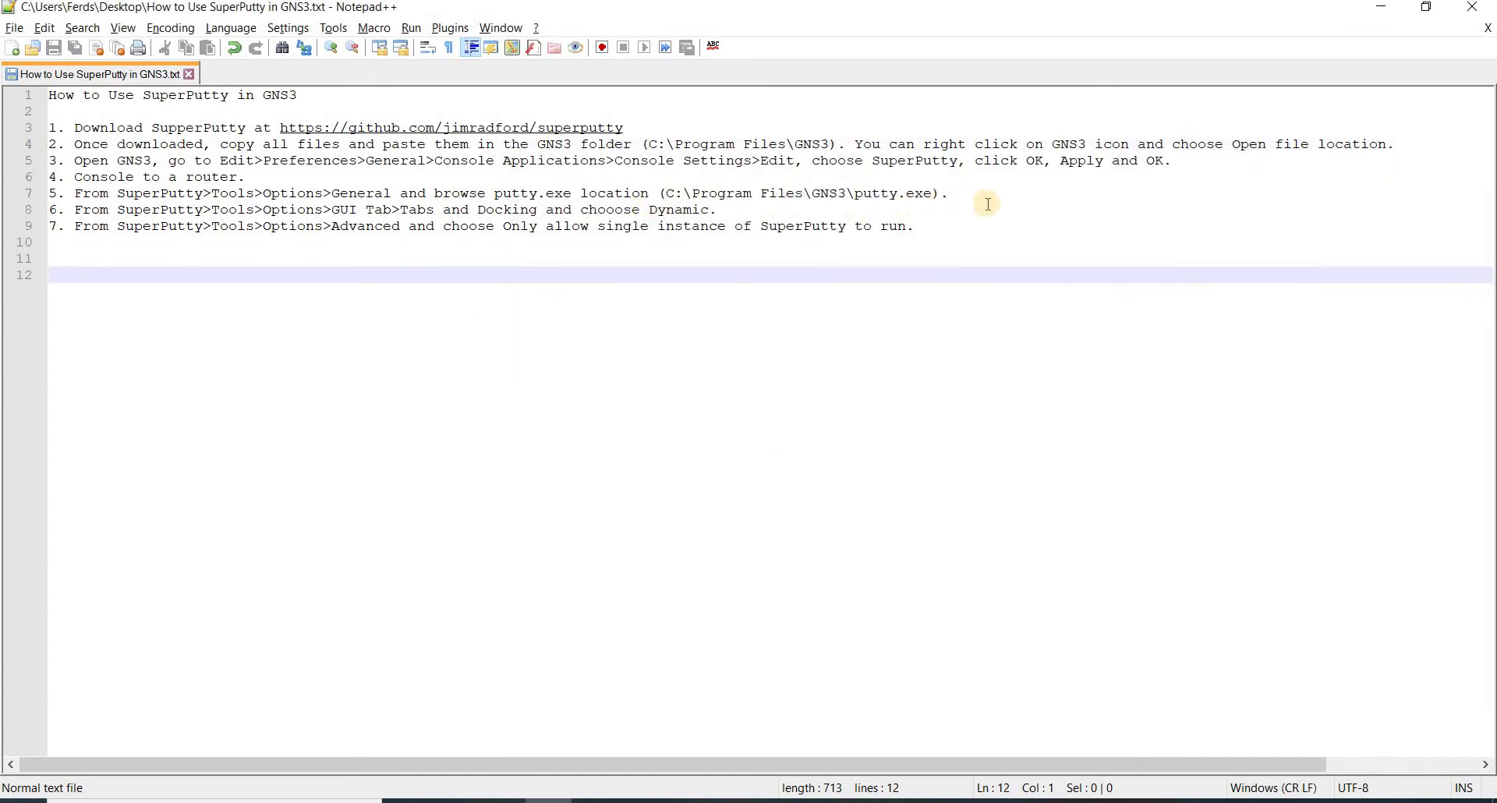
pyautogui.hotkey('alt', 'Tab')
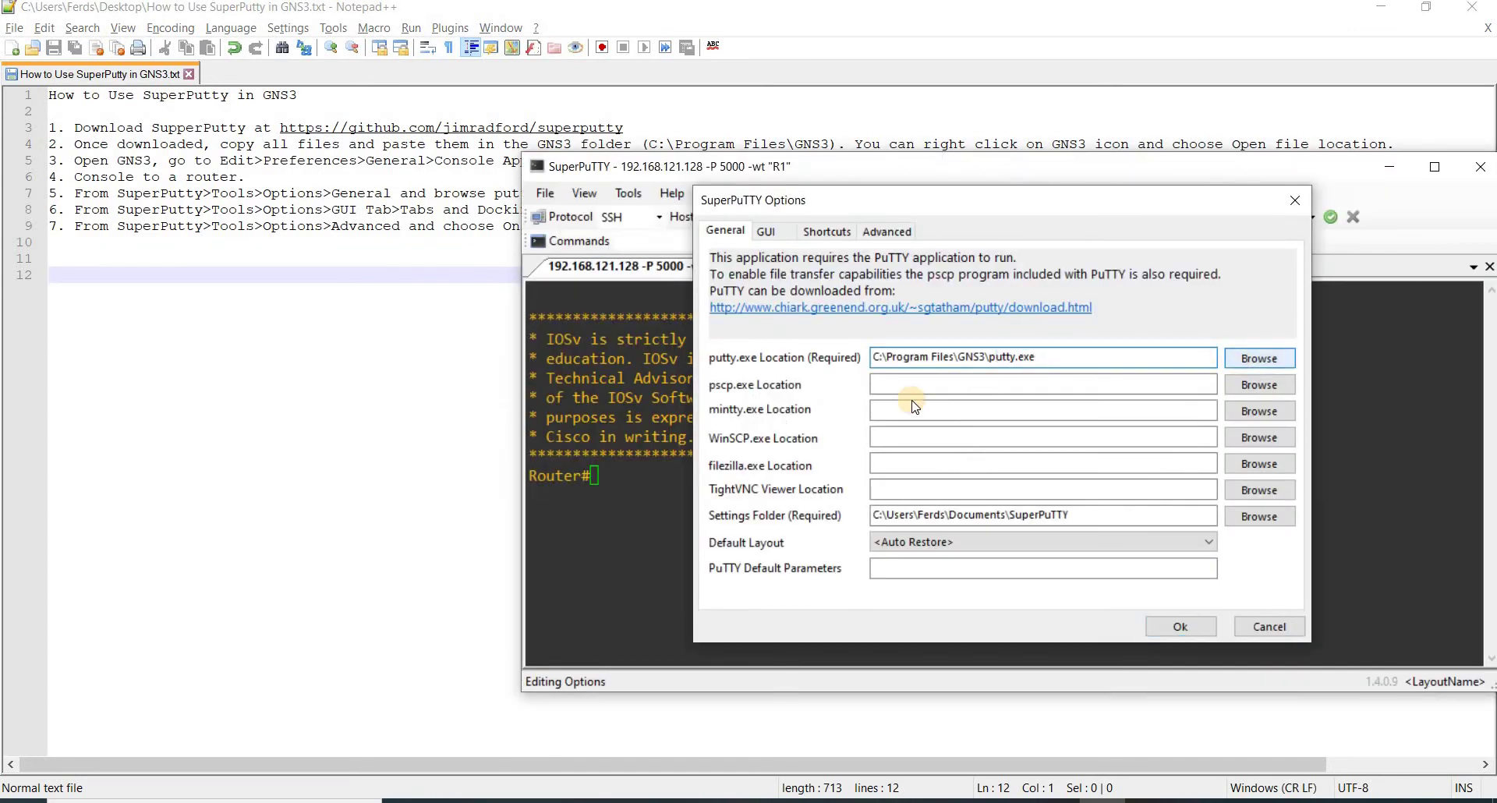
pyautogui.press('Return')
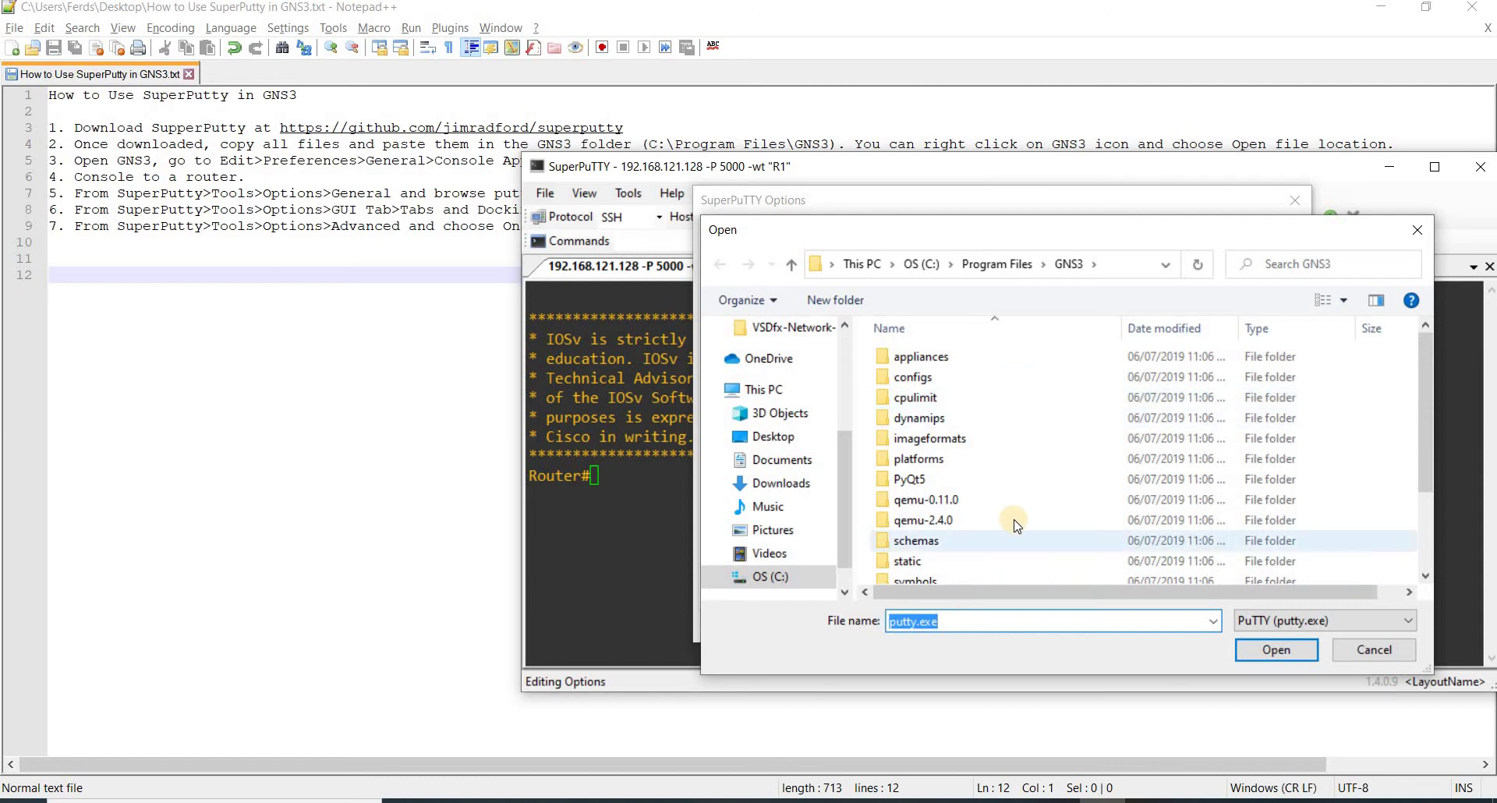
pyautogui.scroll(-2, 1012, 538)
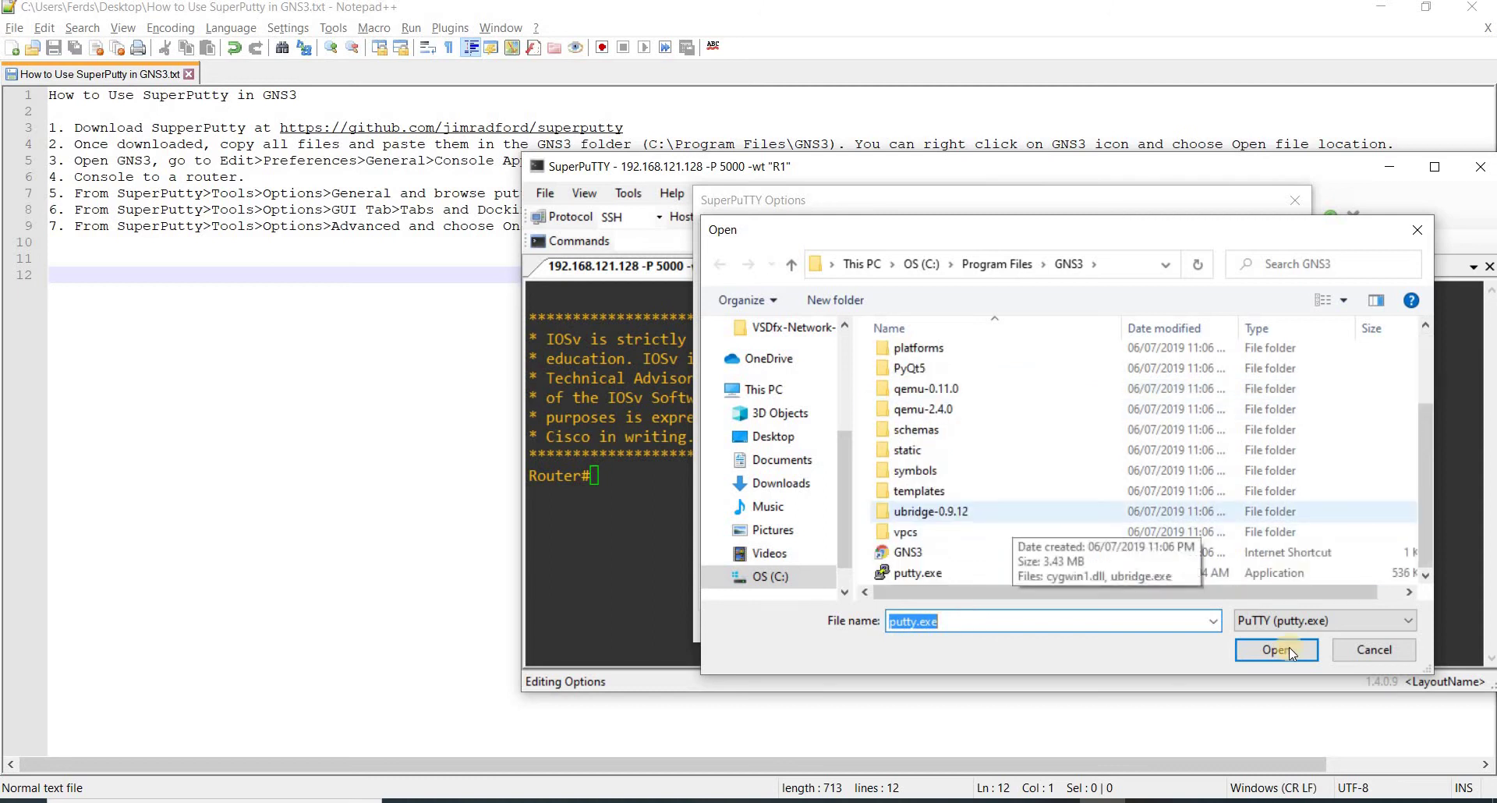
pyautogui.click(1373, 648)
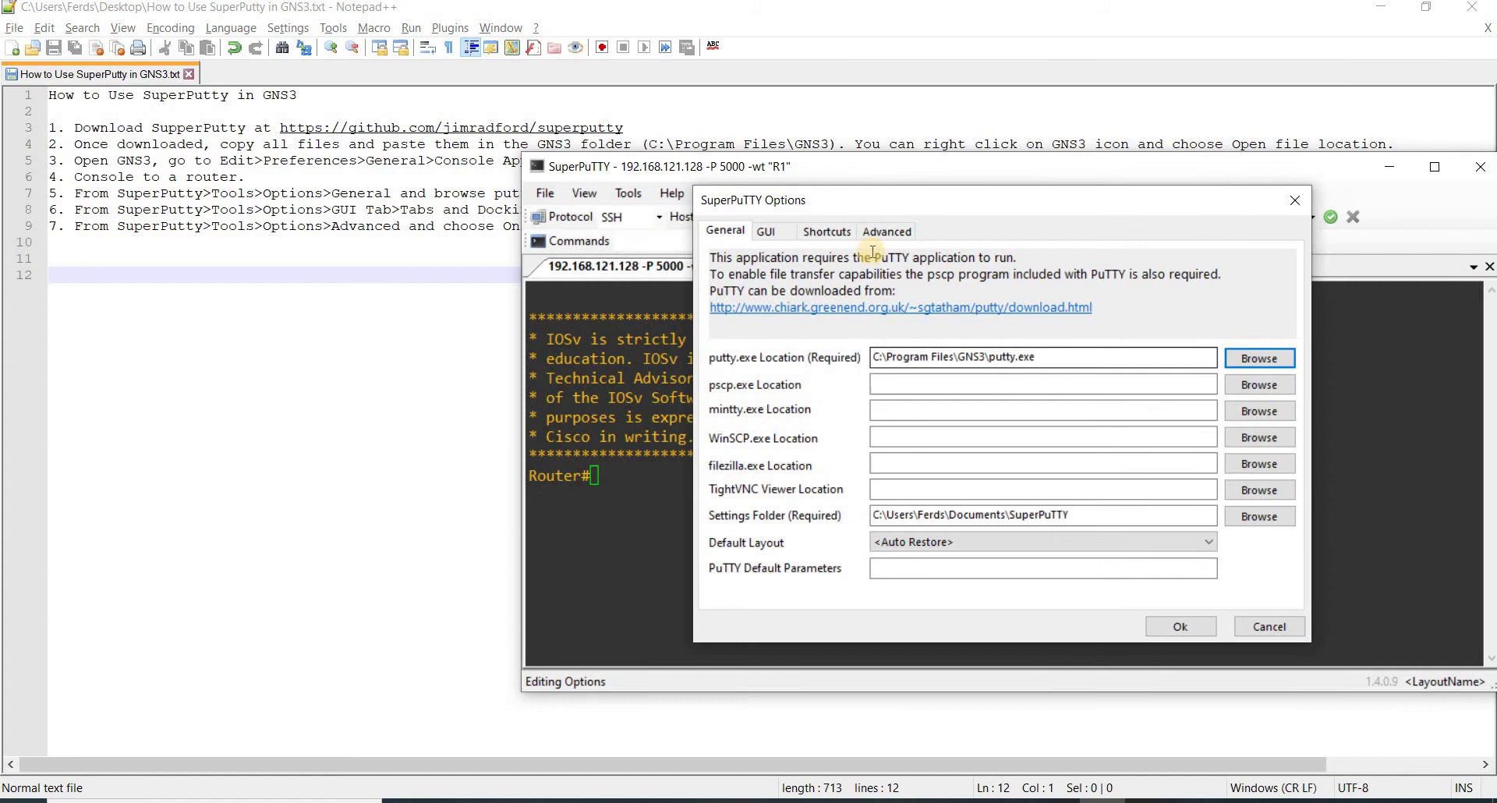
# Consult the notes, then return to SuperPuTTY and show the GUI settings in its options
pyautogui.moveTo(896, 202); pyautogui.dragTo(841, 197)
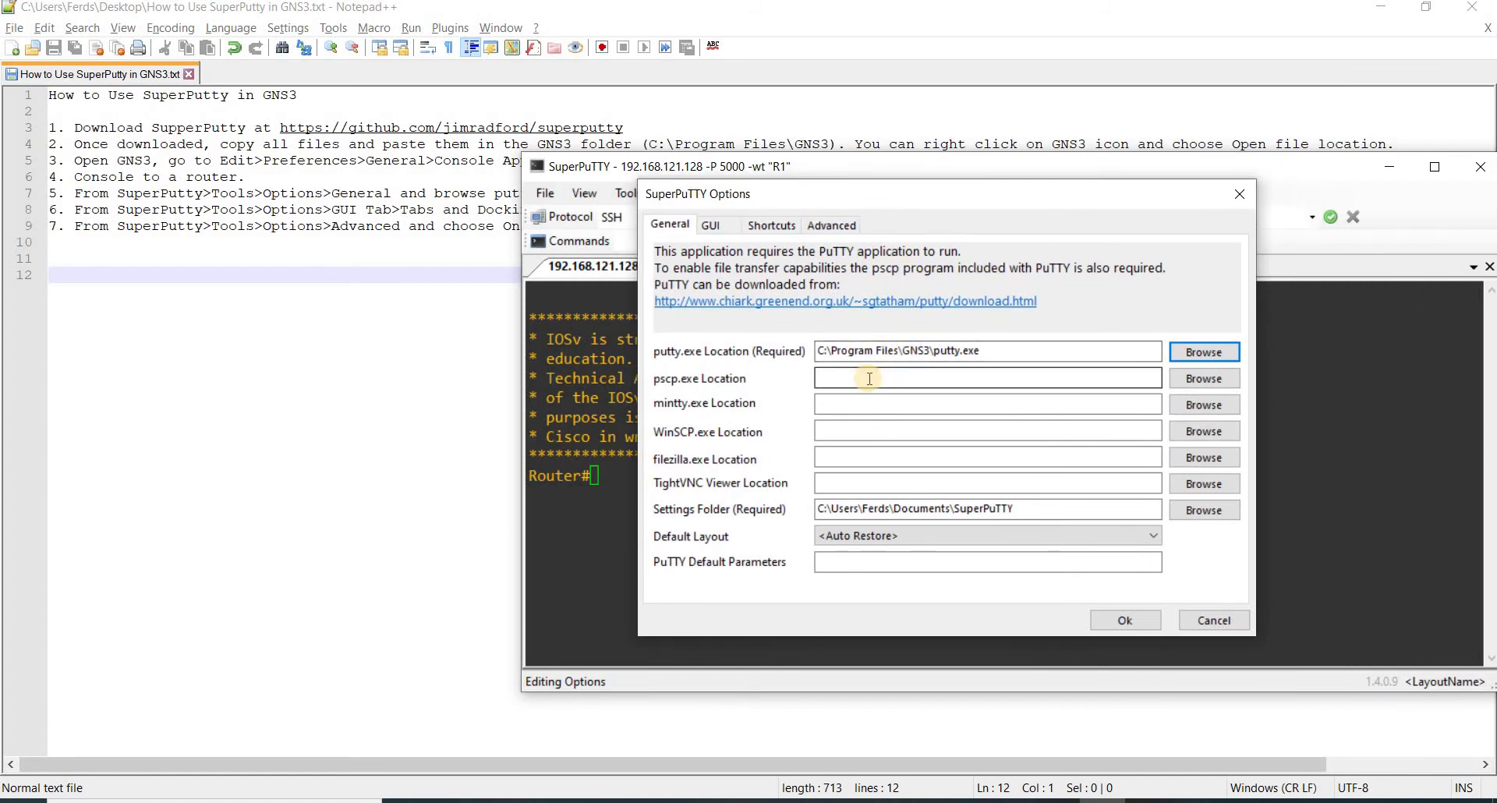
pyautogui.click(408, 298)
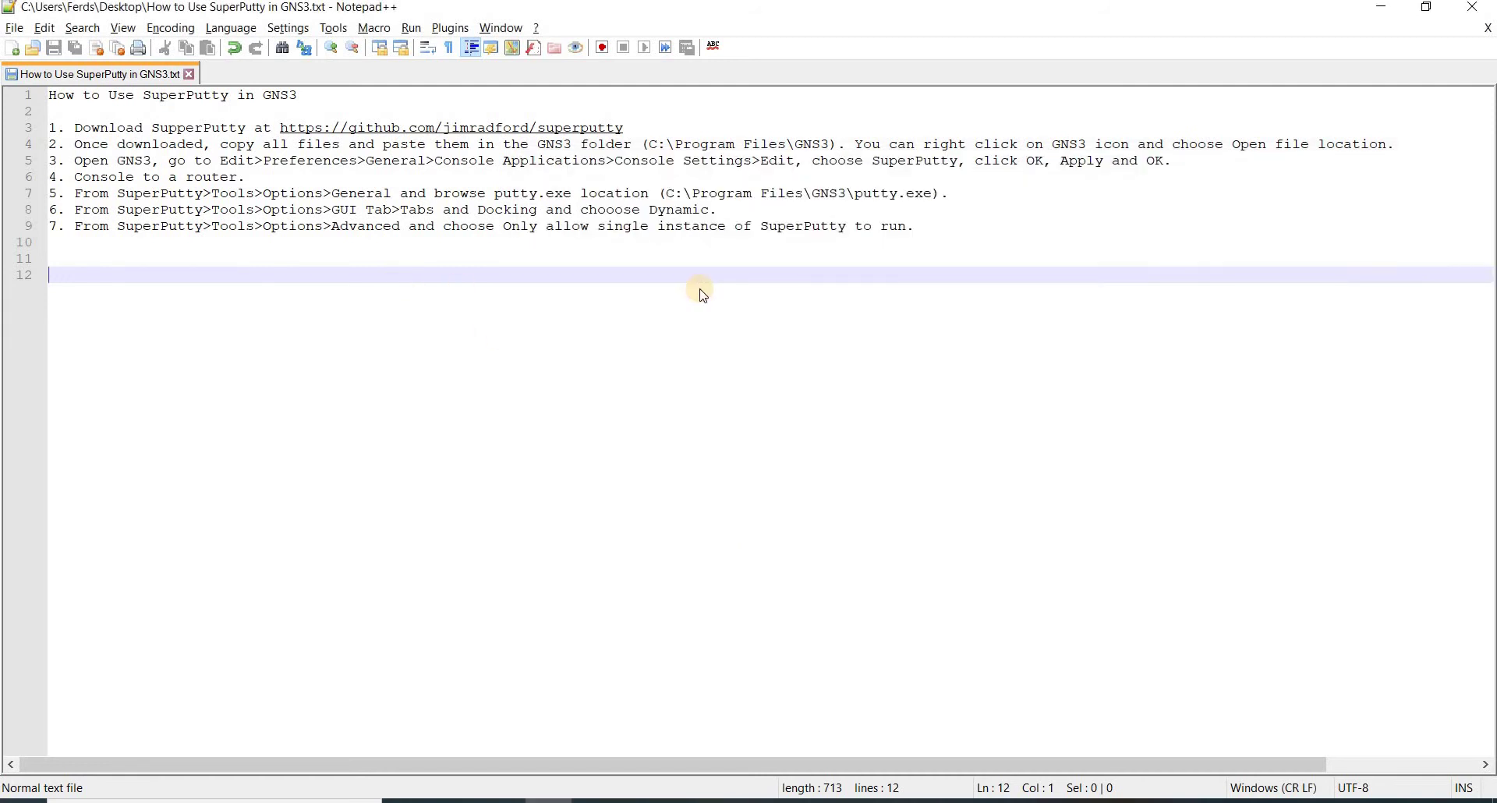
pyautogui.hotkey('alt', 'Tab')
pyautogui.click(710, 225)
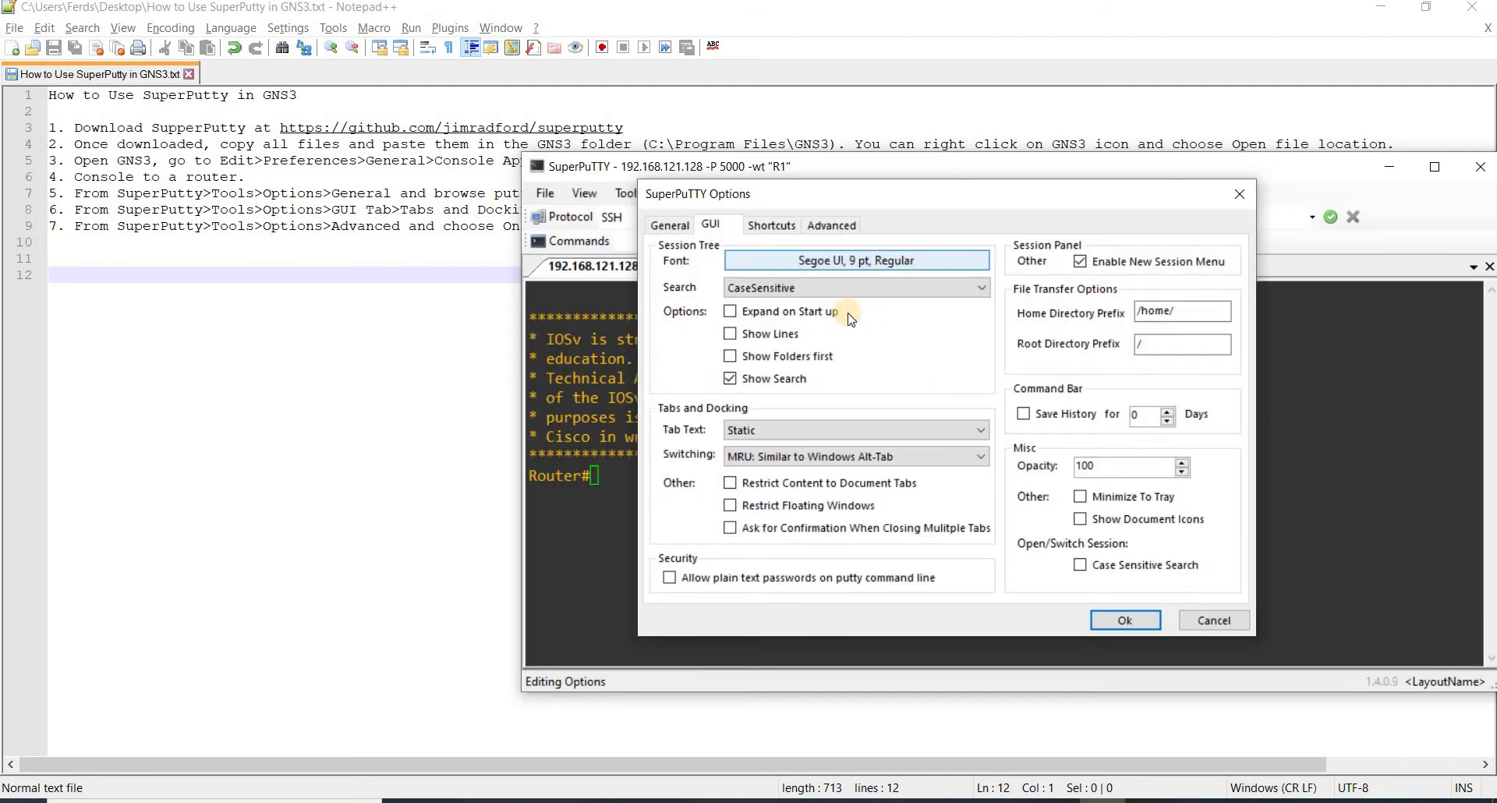
# Compare the Tabs and Docking instruction in the notes with the GUI options, repositioning the options dialog beside the text
pyautogui.click(494, 233)
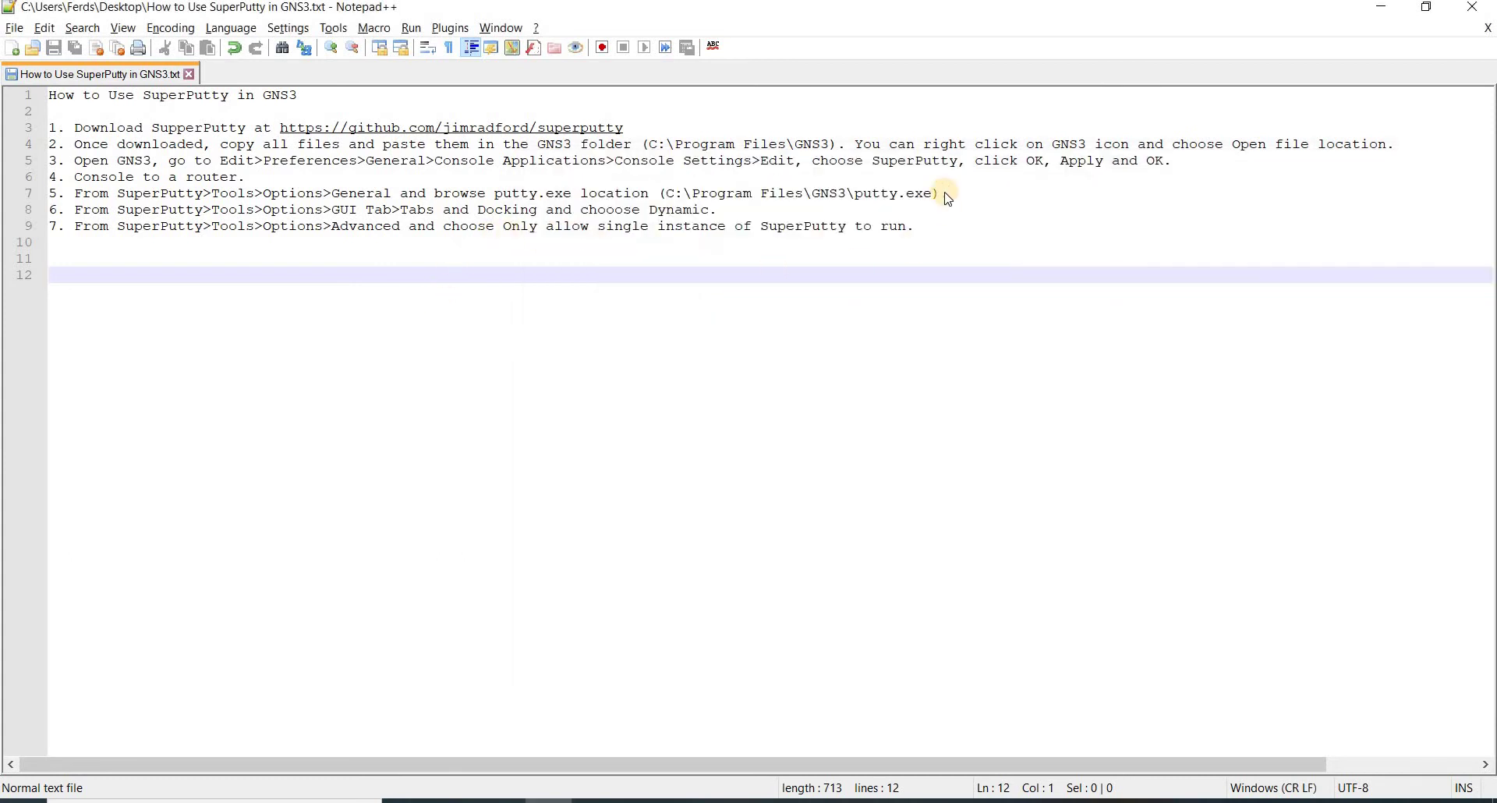
pyautogui.hotkey('alt', 'Tab')
pyautogui.moveTo(799, 206); pyautogui.dragTo(1084, 226)
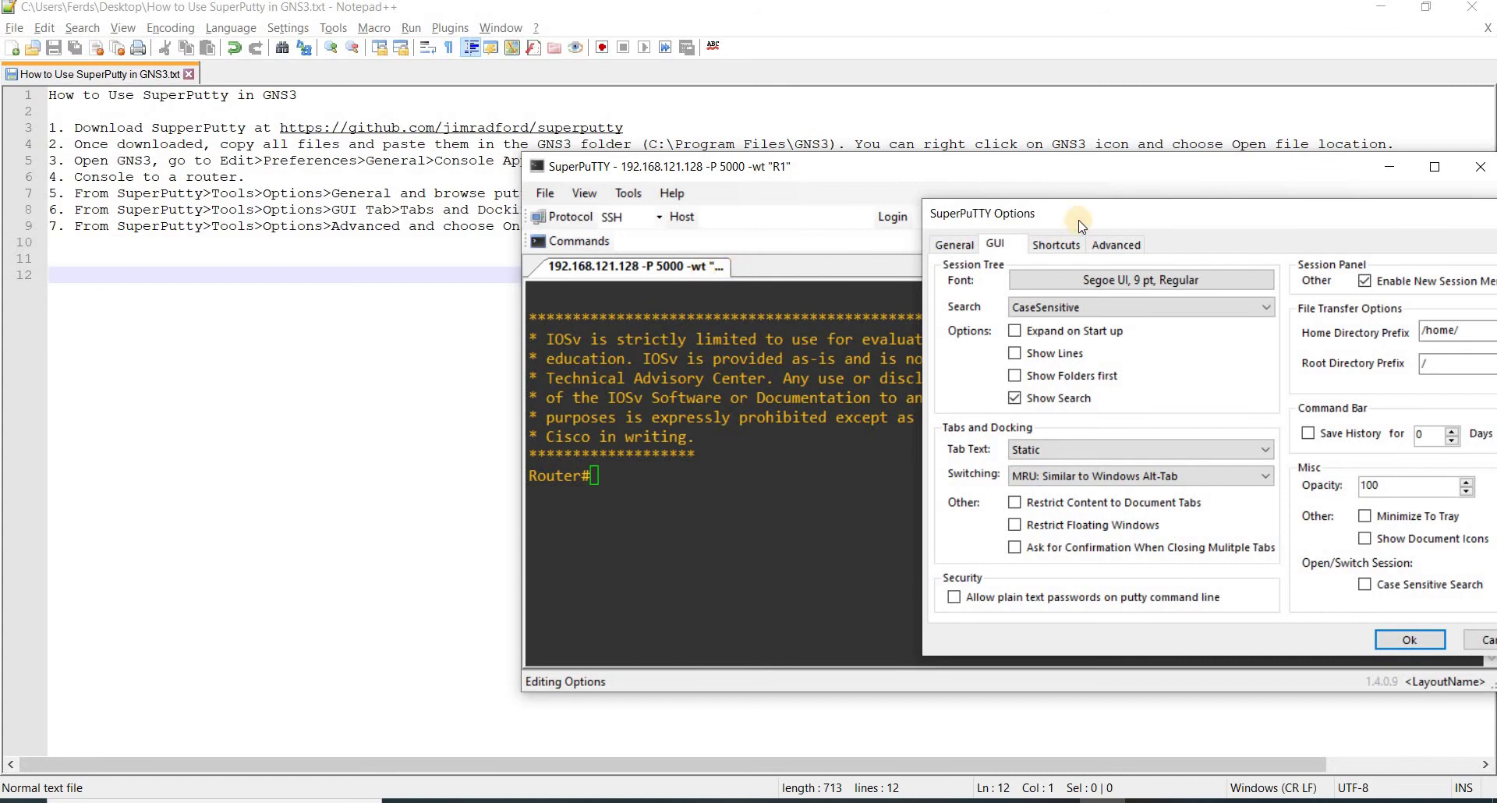
pyautogui.moveTo(1090, 224); pyautogui.dragTo(758, 202)
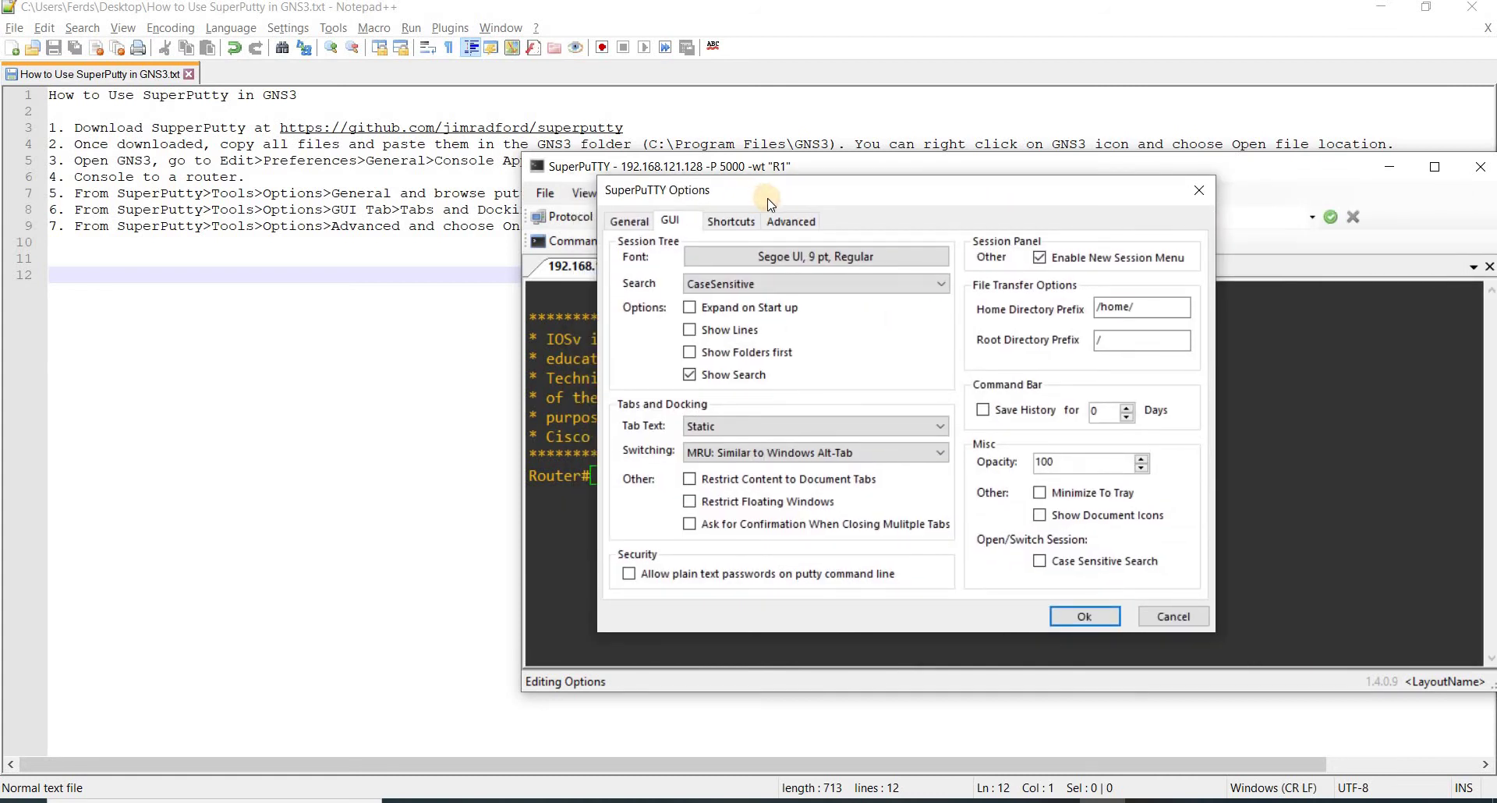
pyautogui.click(387, 381)
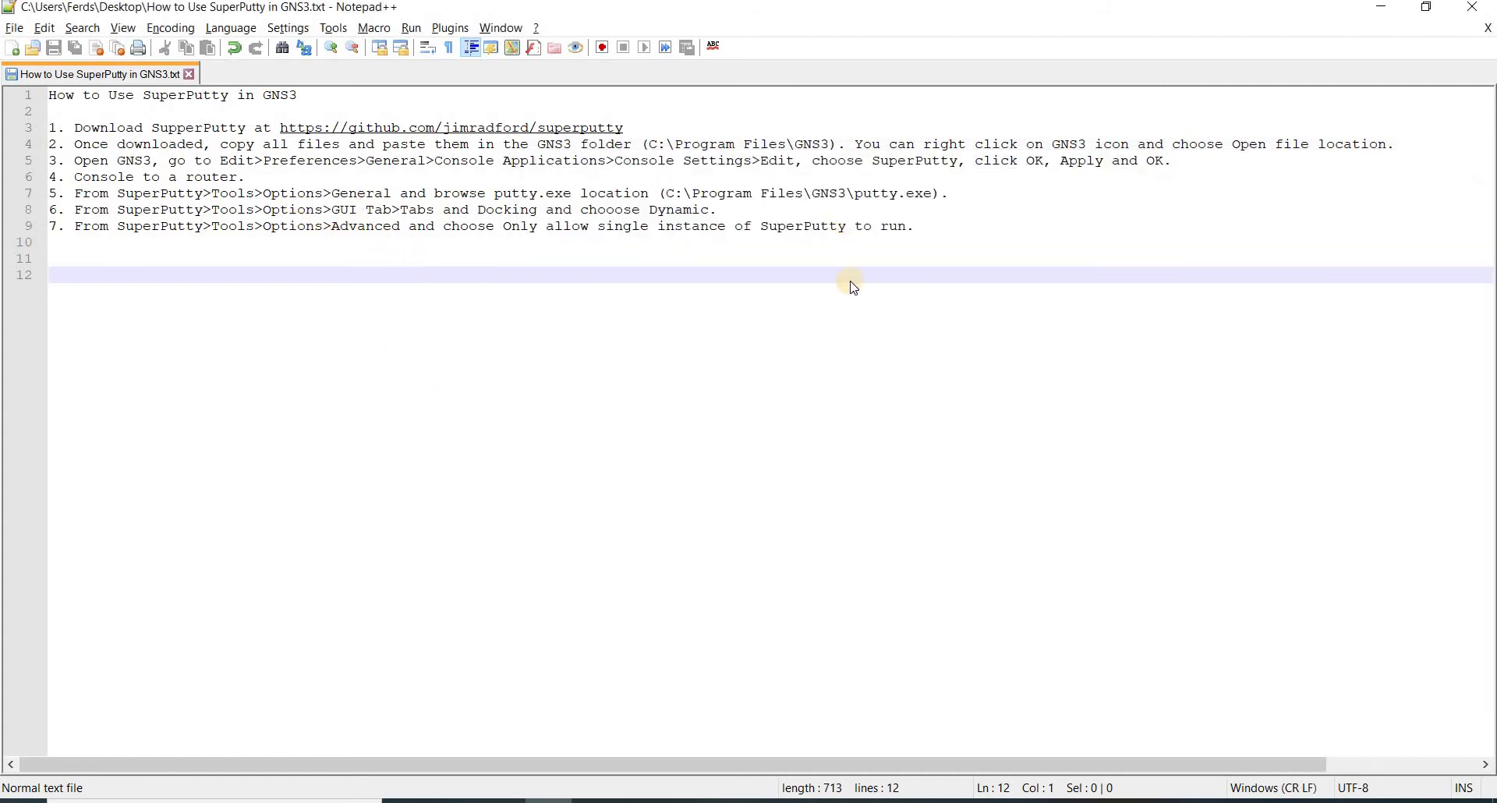
pyautogui.hotkey('alt', 'Tab')
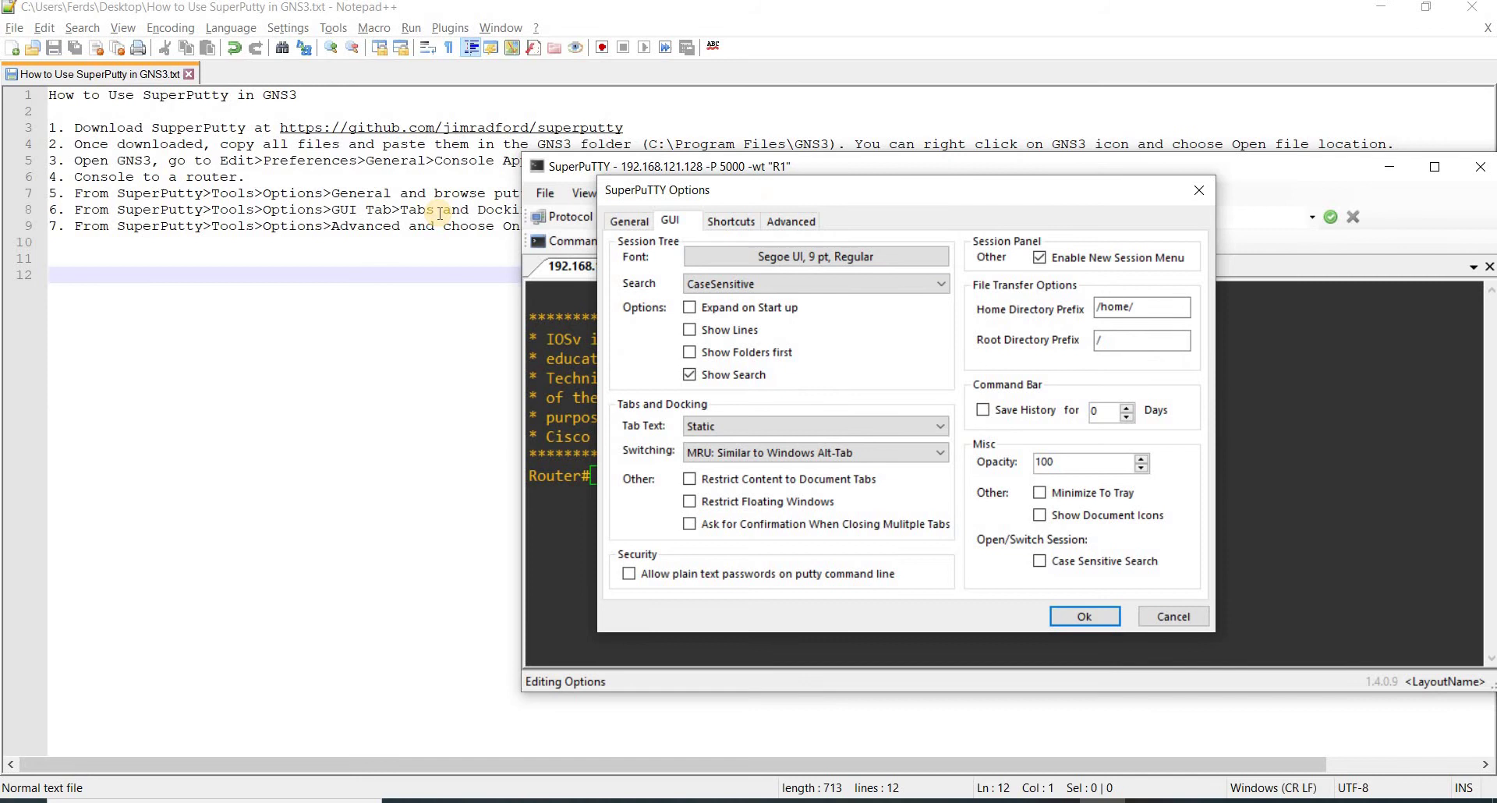
# Following the notes, set the Tab Text under Tabs and Docking to Dynamic and confirm the options
pyautogui.click(413, 212)
pyautogui.hotkey('alt', 'Tab')
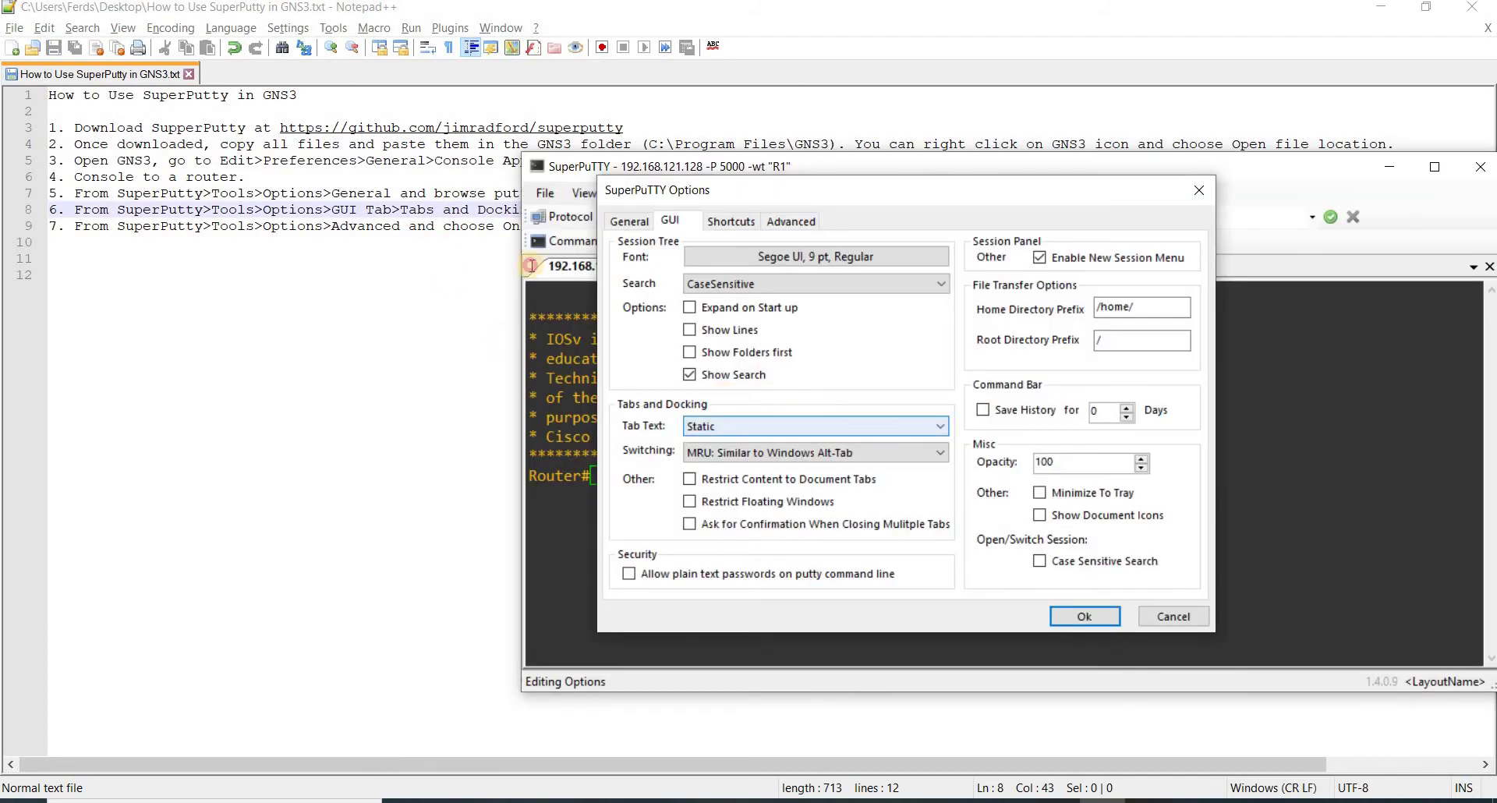
pyautogui.click(491, 262)
pyautogui.hotkey('alt', 'Tab')
pyautogui.click(774, 434)
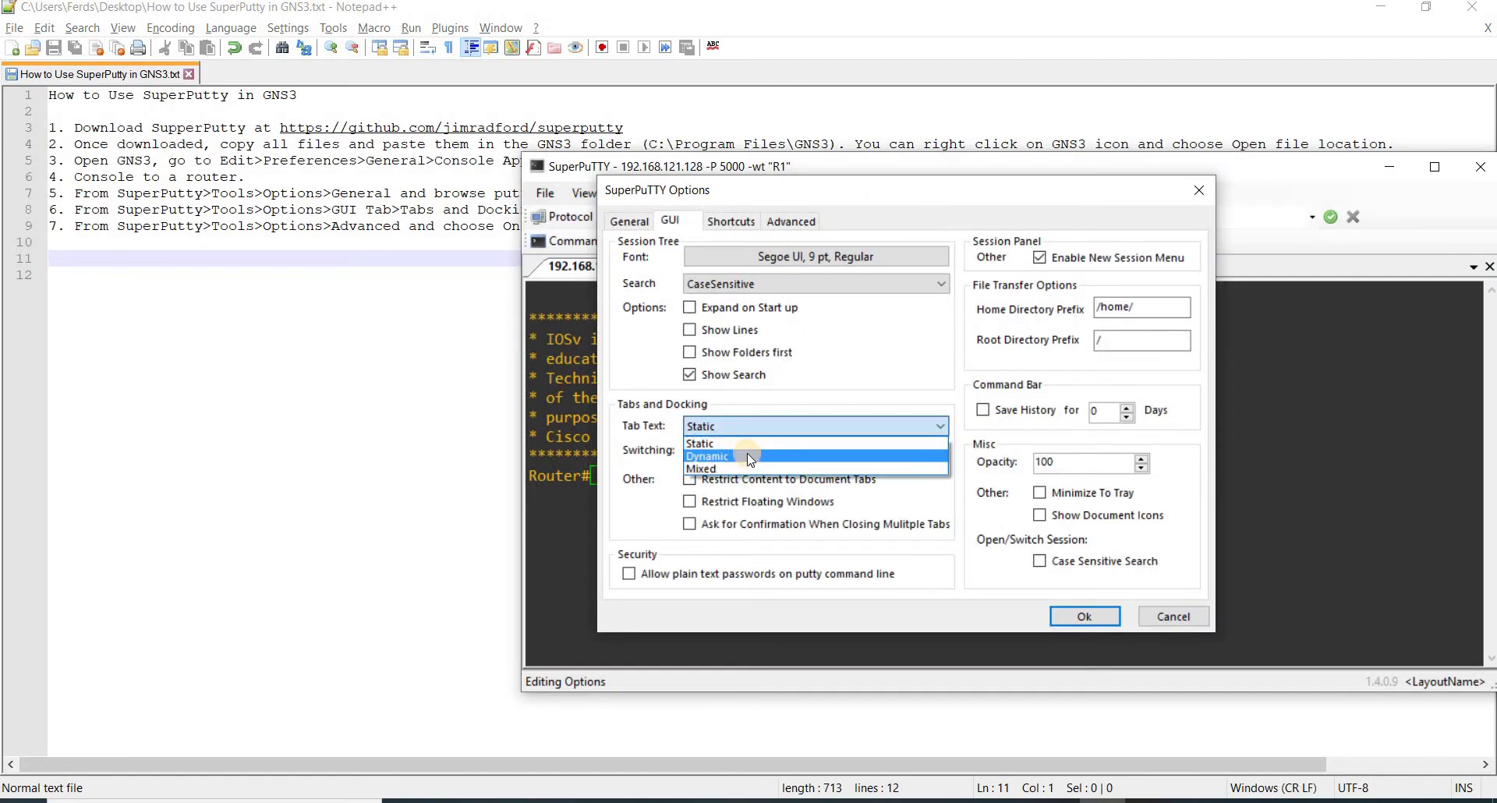
pyautogui.click(747, 455)
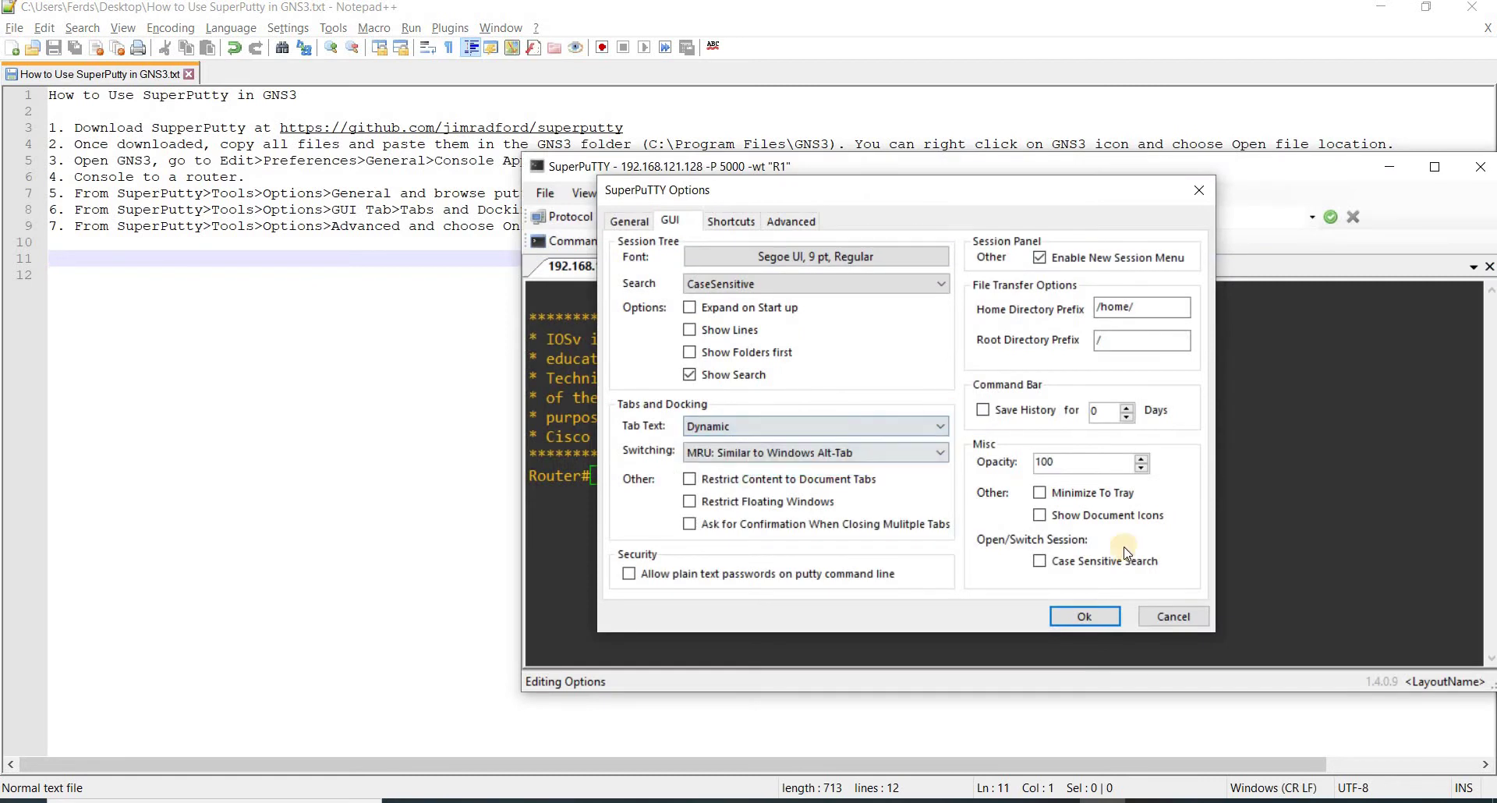
pyautogui.click(1090, 615)
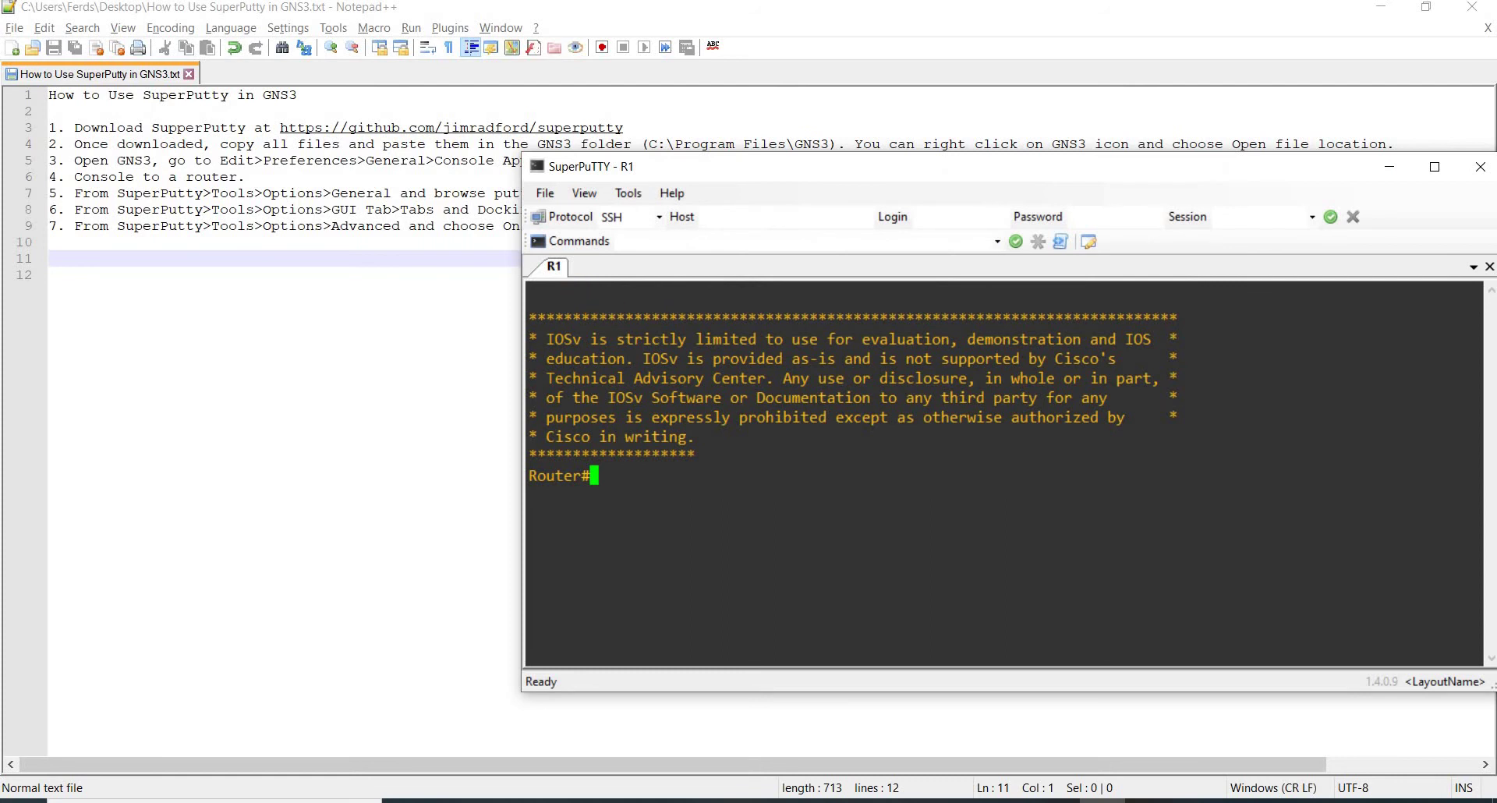
# Reread the remaining instruction in the notes, return to SuperPuTTY and move its window clear of the text
pyautogui.click(1102, 801)
pyautogui.click(1102, 801)
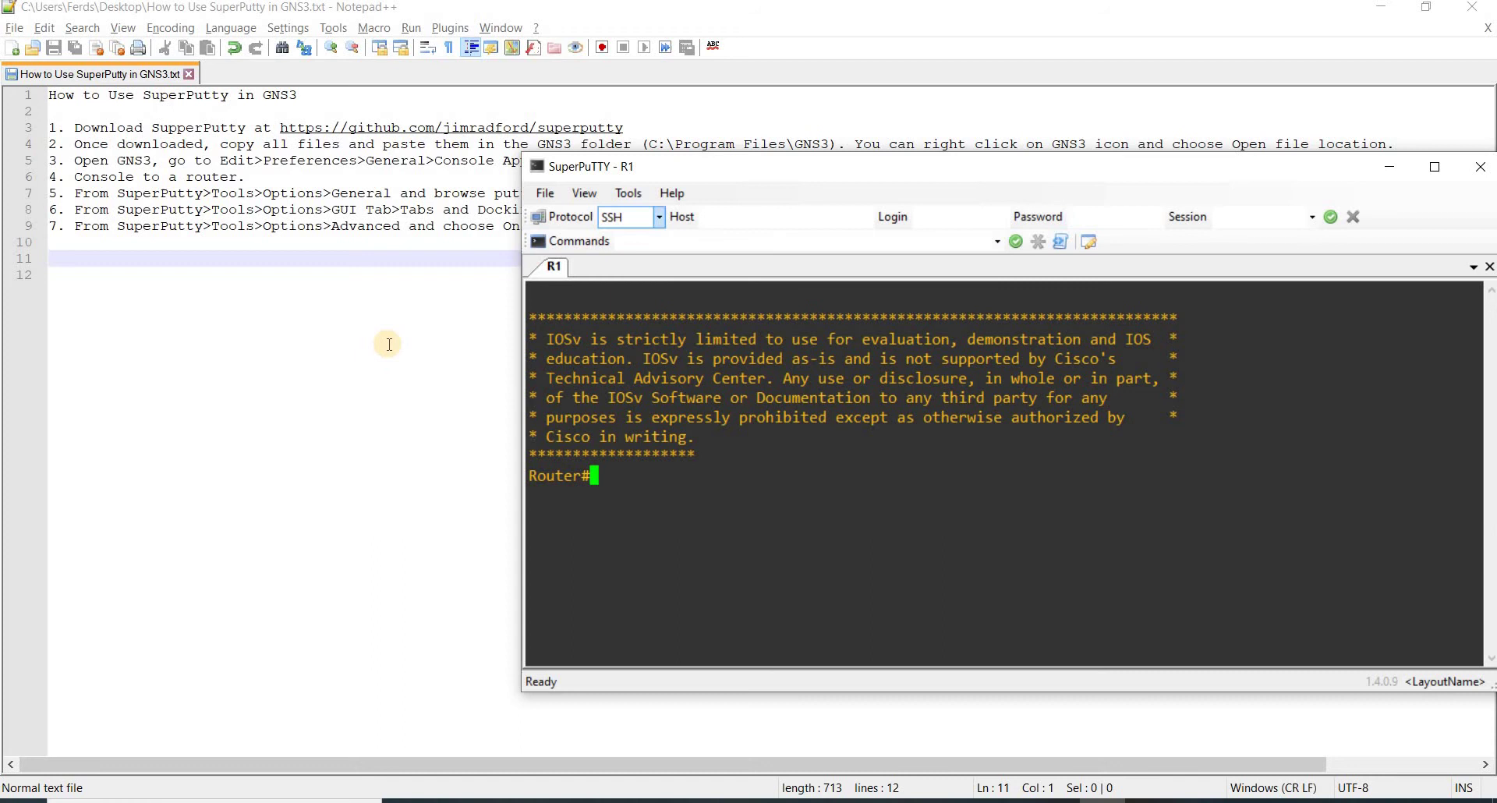
pyautogui.click(460, 335)
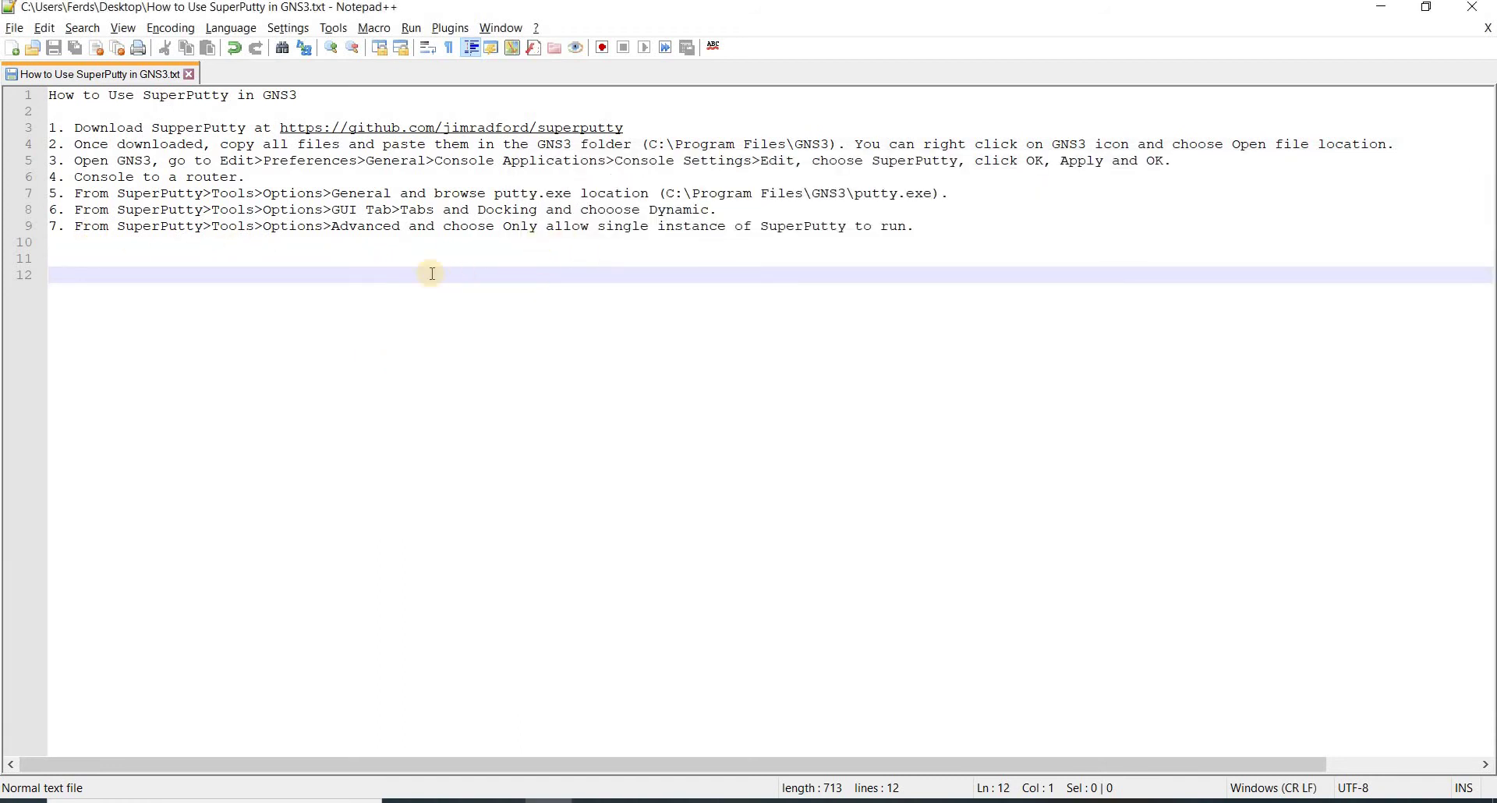
pyautogui.hotkey('alt', 'Tab')
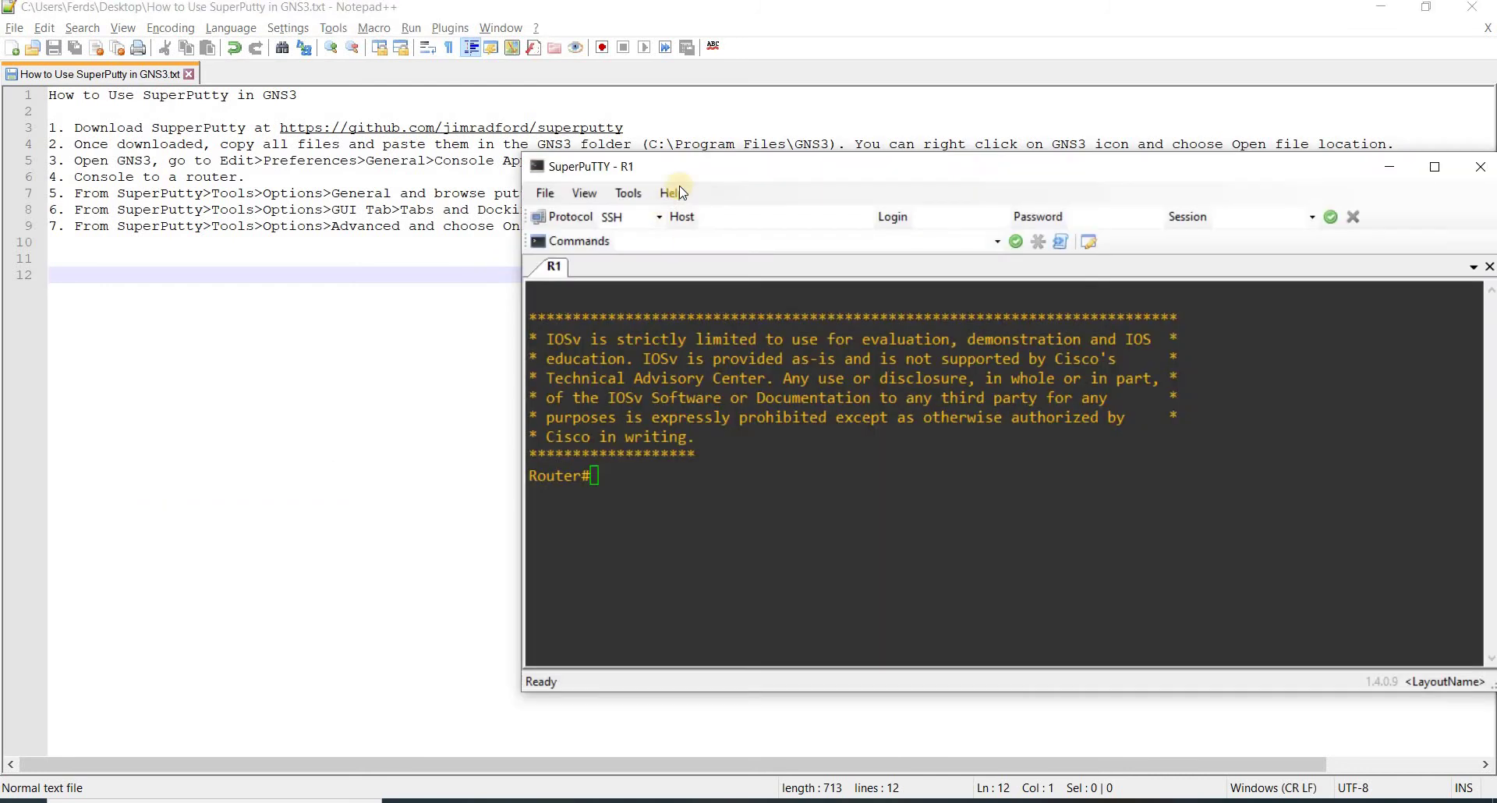
pyautogui.moveTo(701, 165); pyautogui.dragTo(940, 153)
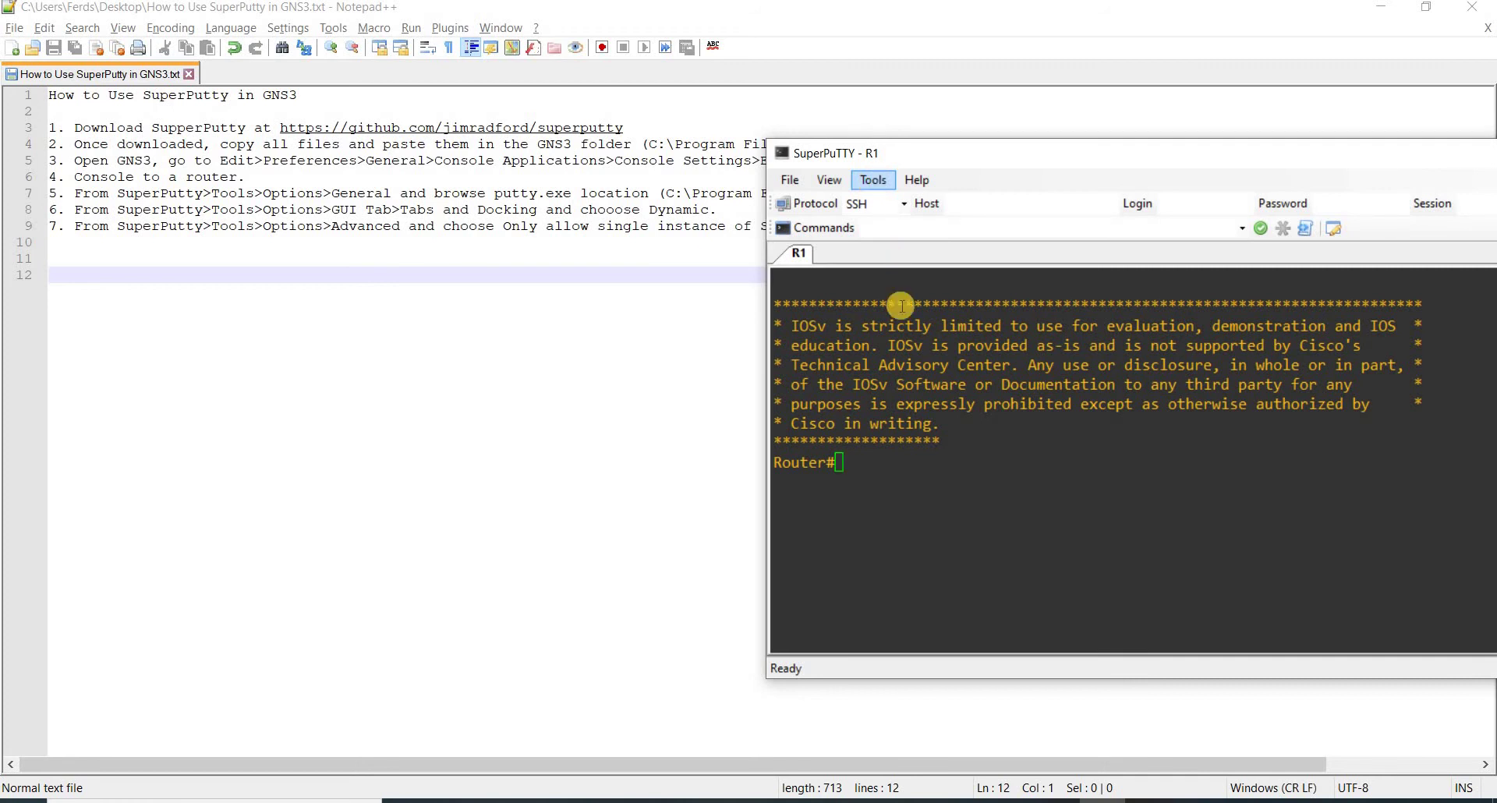
# Check the single-instance setting in SuperPuTTY's advanced options against the notes and close the options with OK
pyautogui.click(873, 180)
pyautogui.click(874, 180)
pyautogui.click(874, 180)
pyautogui.click(904, 256)
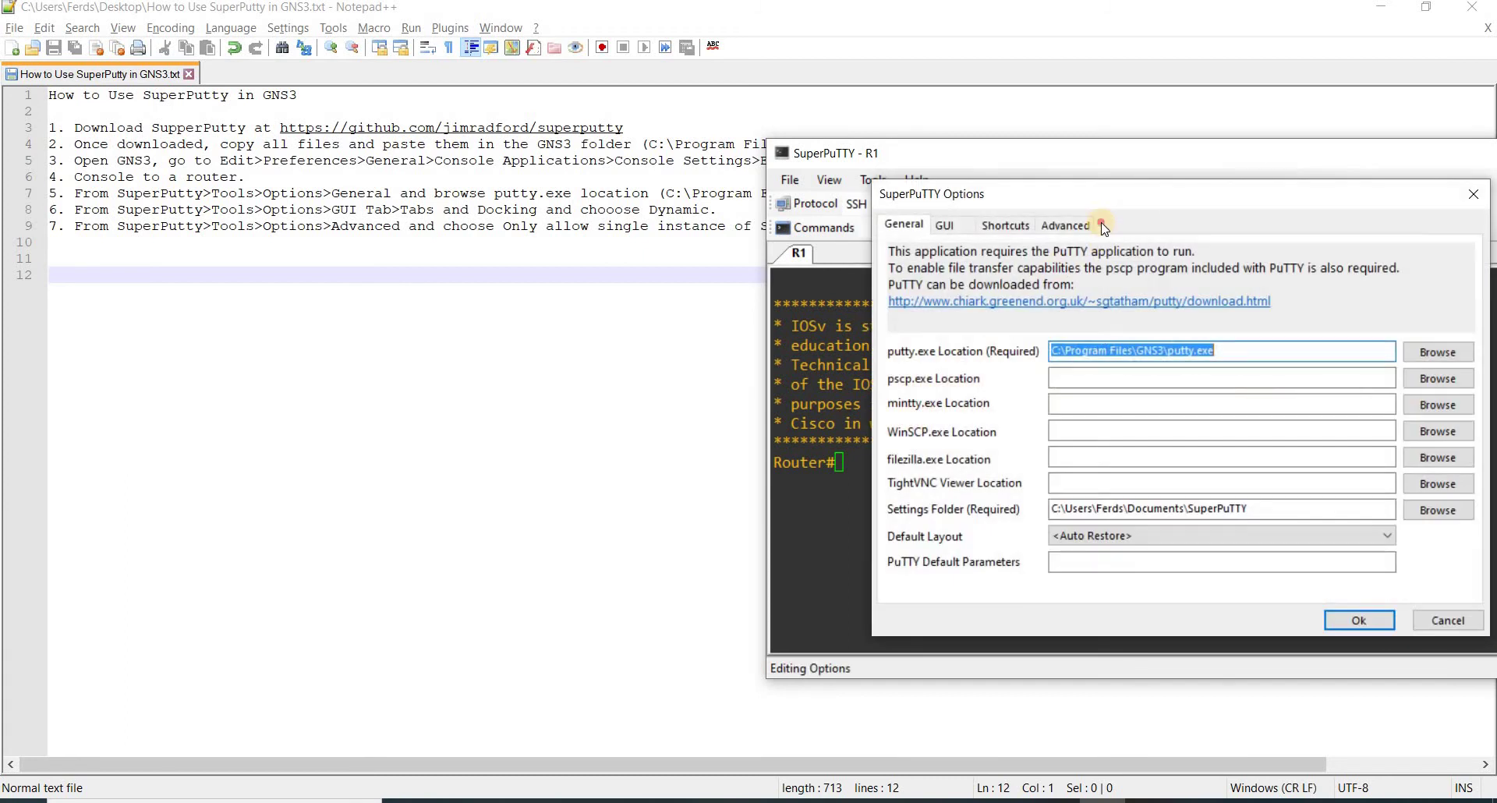
pyautogui.click(1098, 226)
pyautogui.moveTo(1129, 198); pyautogui.dragTo(1067, 205)
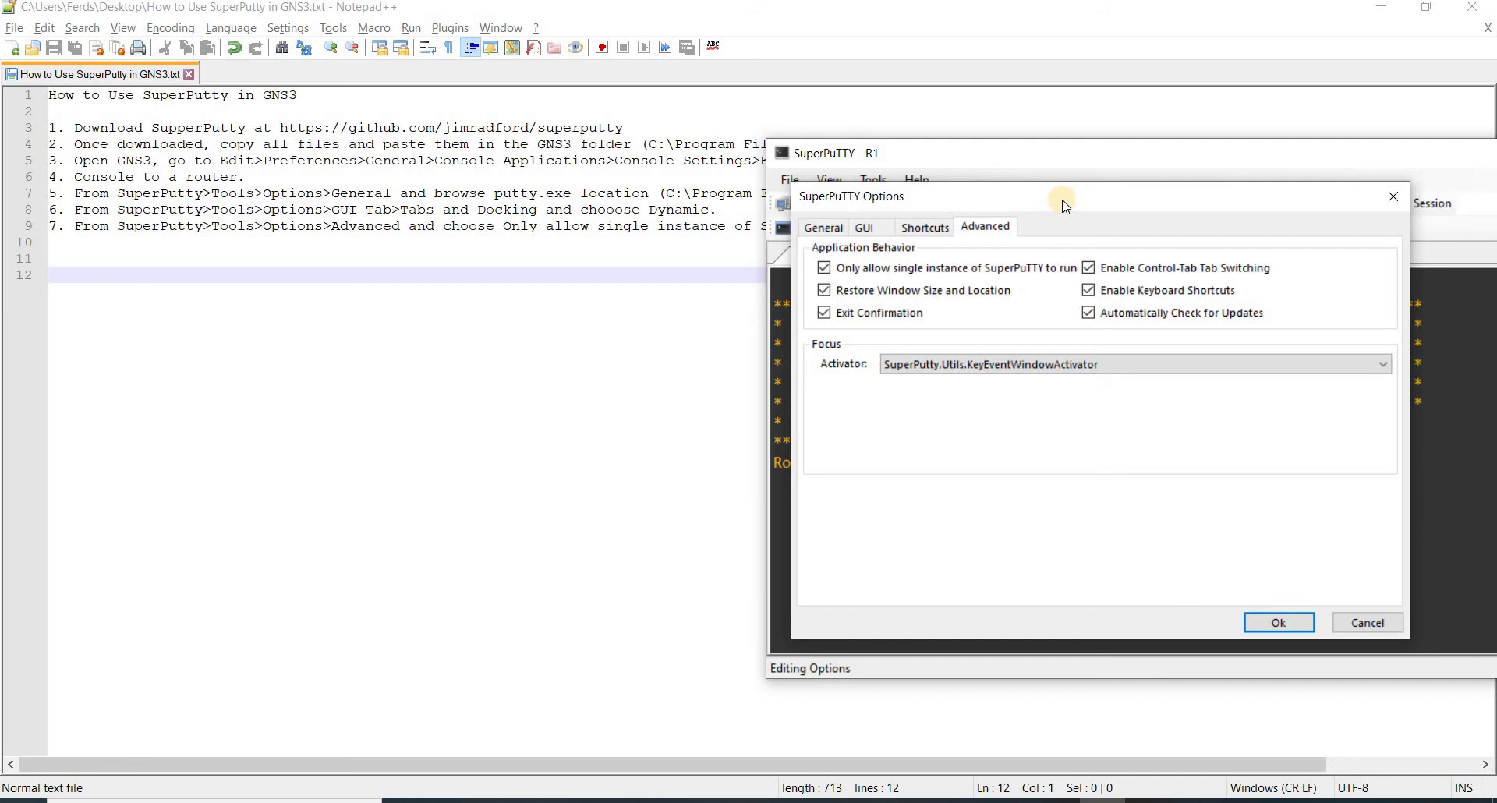
pyautogui.click(755, 282)
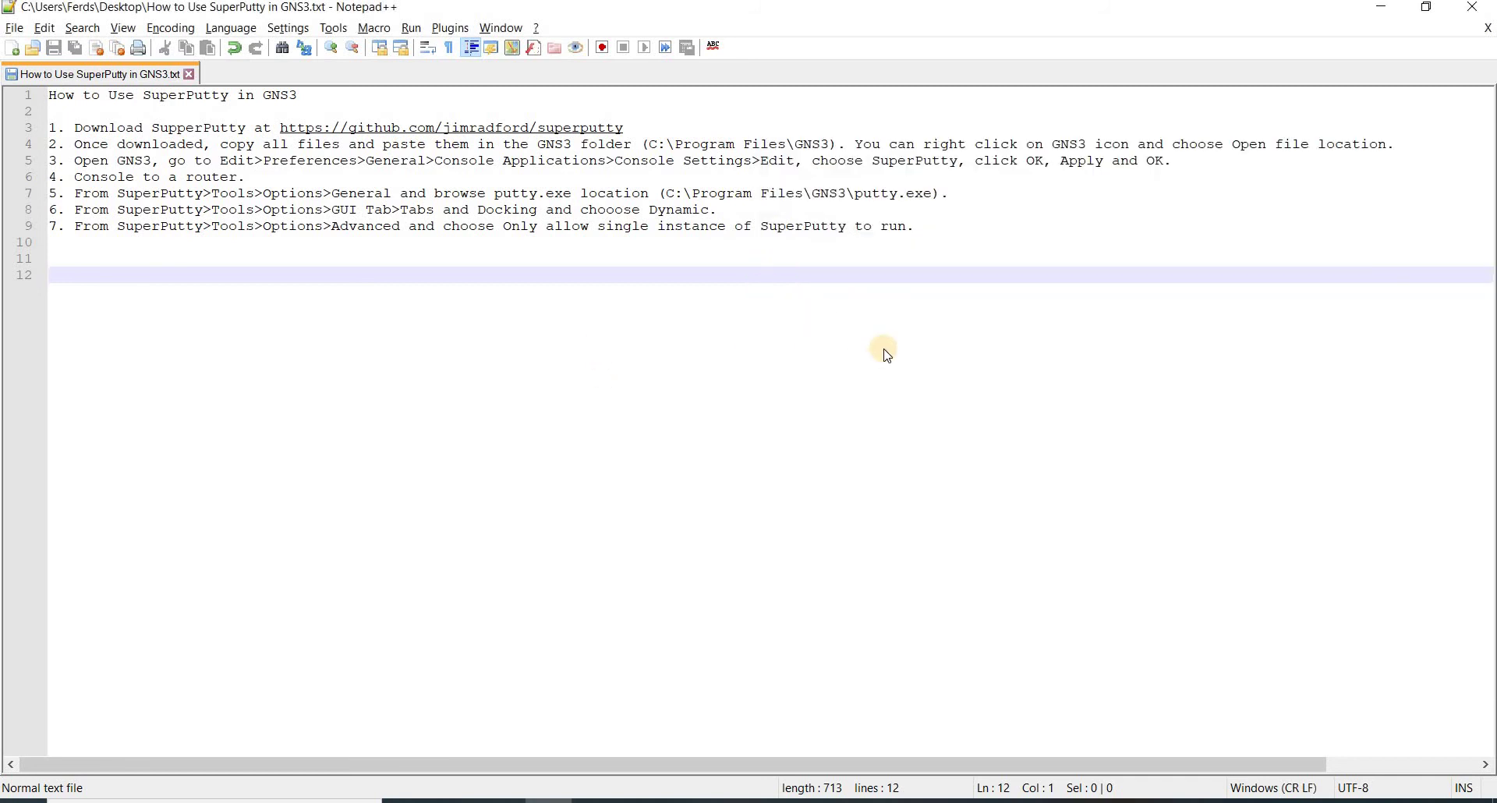
pyautogui.hotkey('alt', 'Tab')
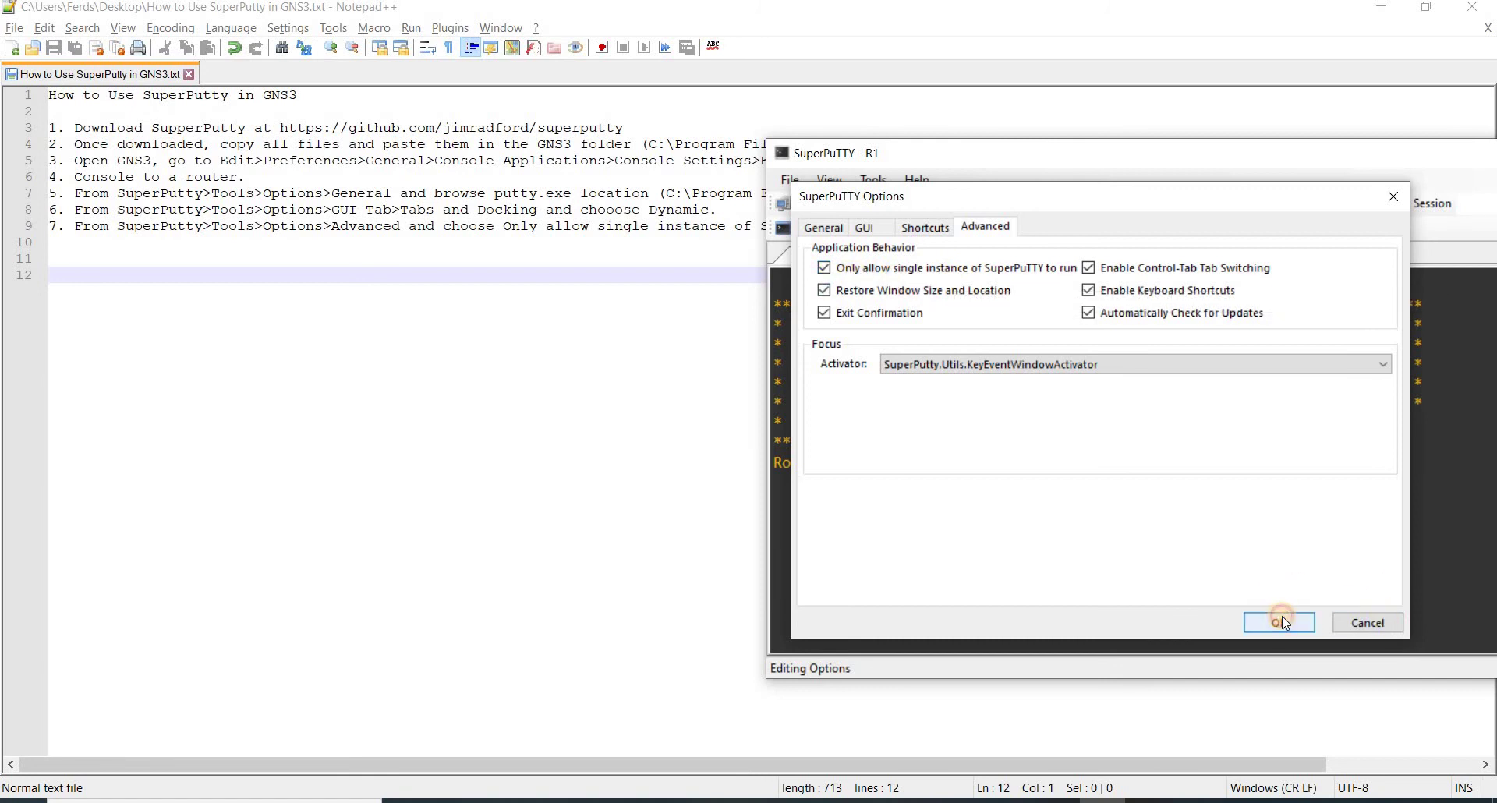
pyautogui.press('Return')
# Reposition the SuperPuTTY window, switch to GNS3 and open a console to router R2
pyautogui.moveTo(847, 153); pyautogui.dragTo(587, 150)
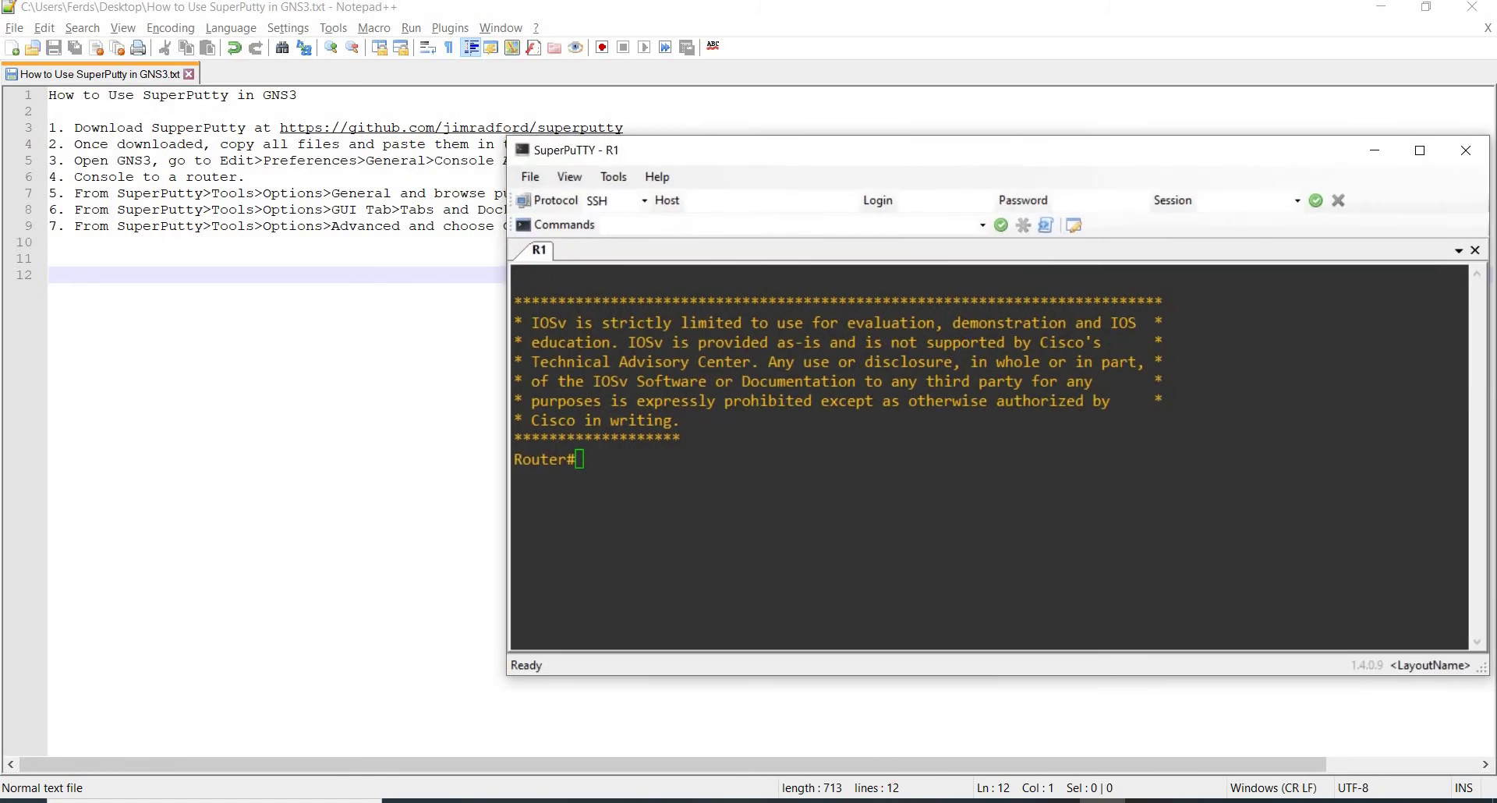
pyautogui.click(965, 800)
pyautogui.click(816, 315)
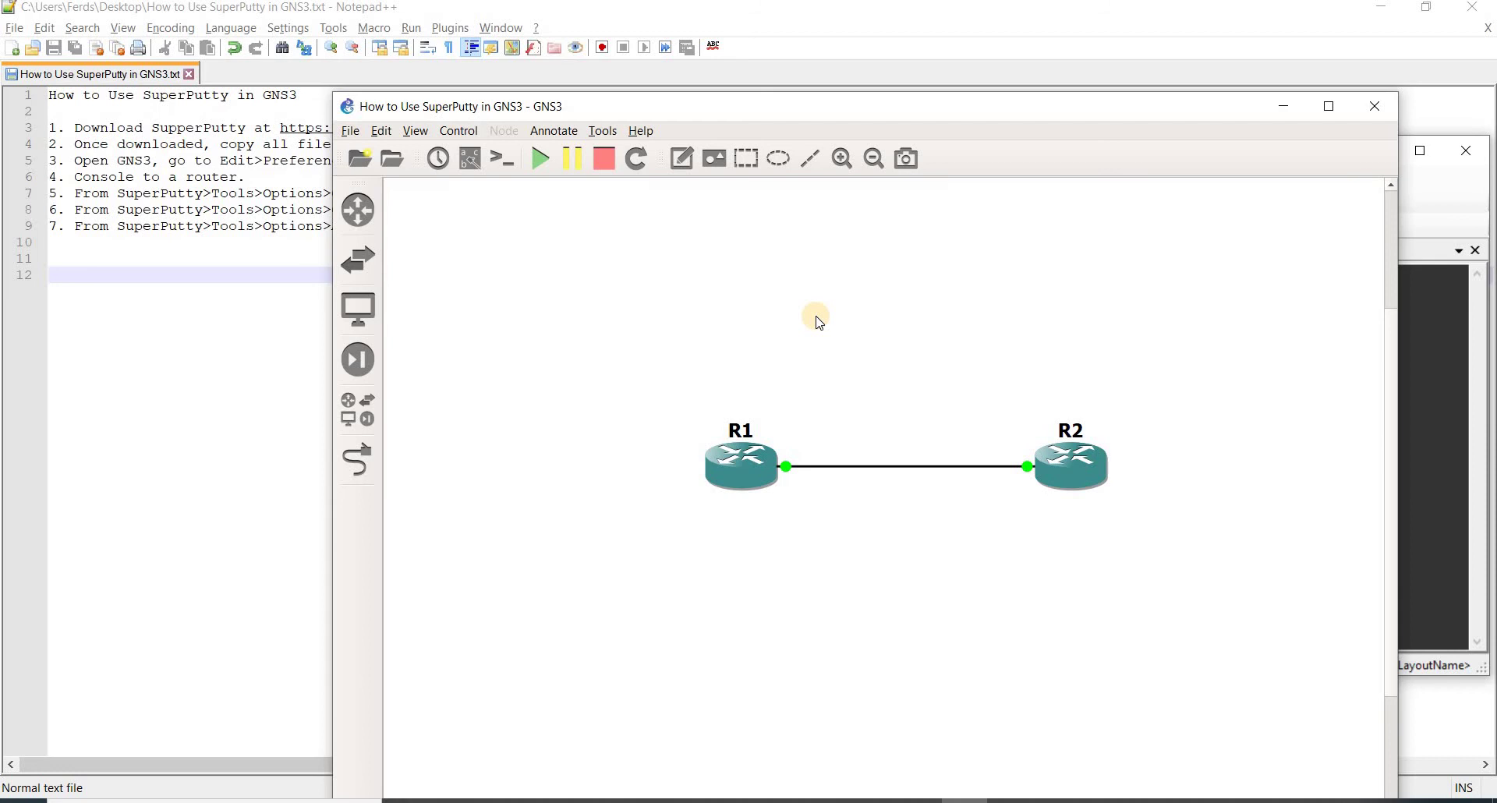
pyautogui.hotkey('alt', 'Tab')
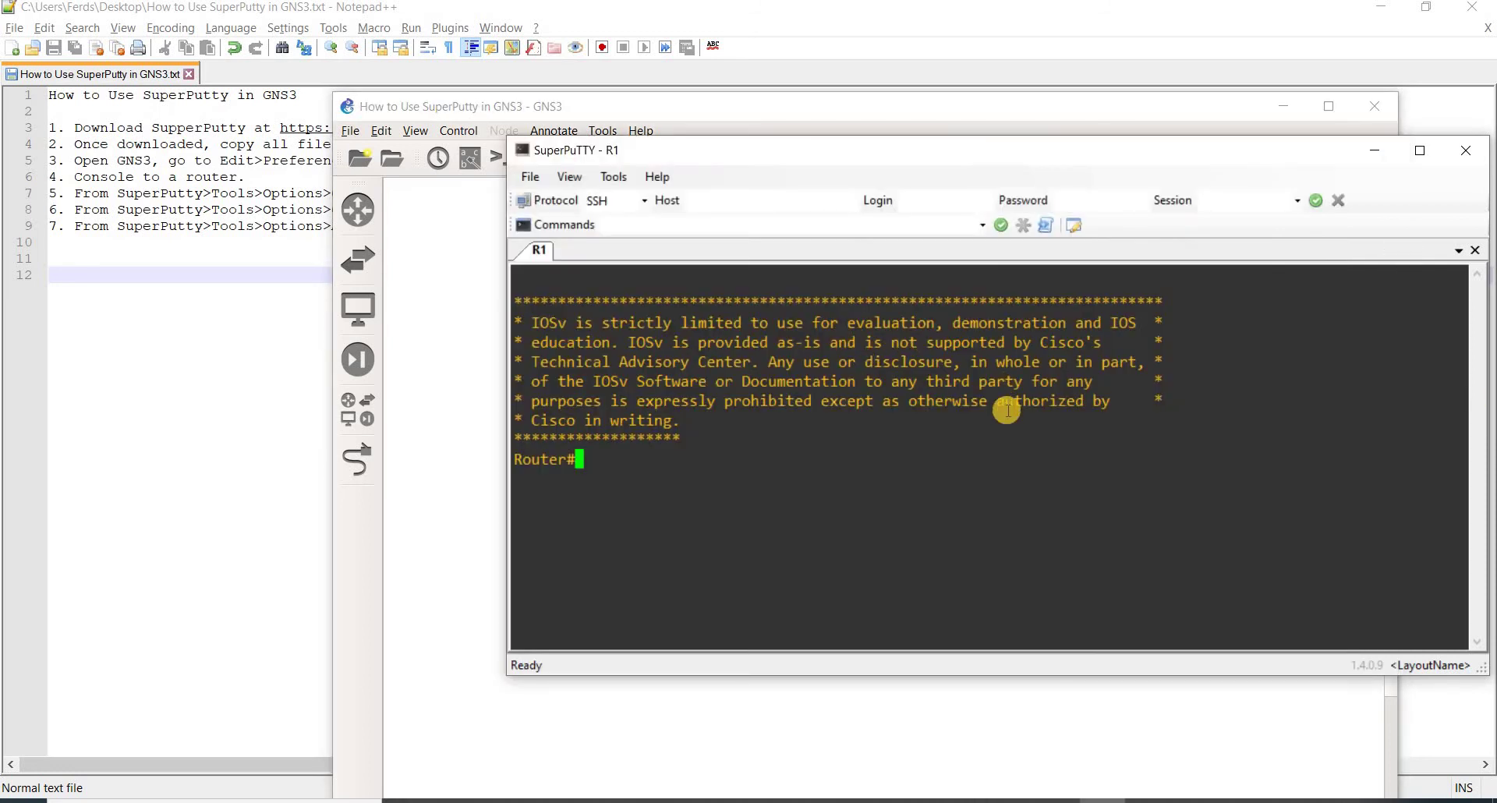
pyautogui.hotkey('alt', 'Tab')
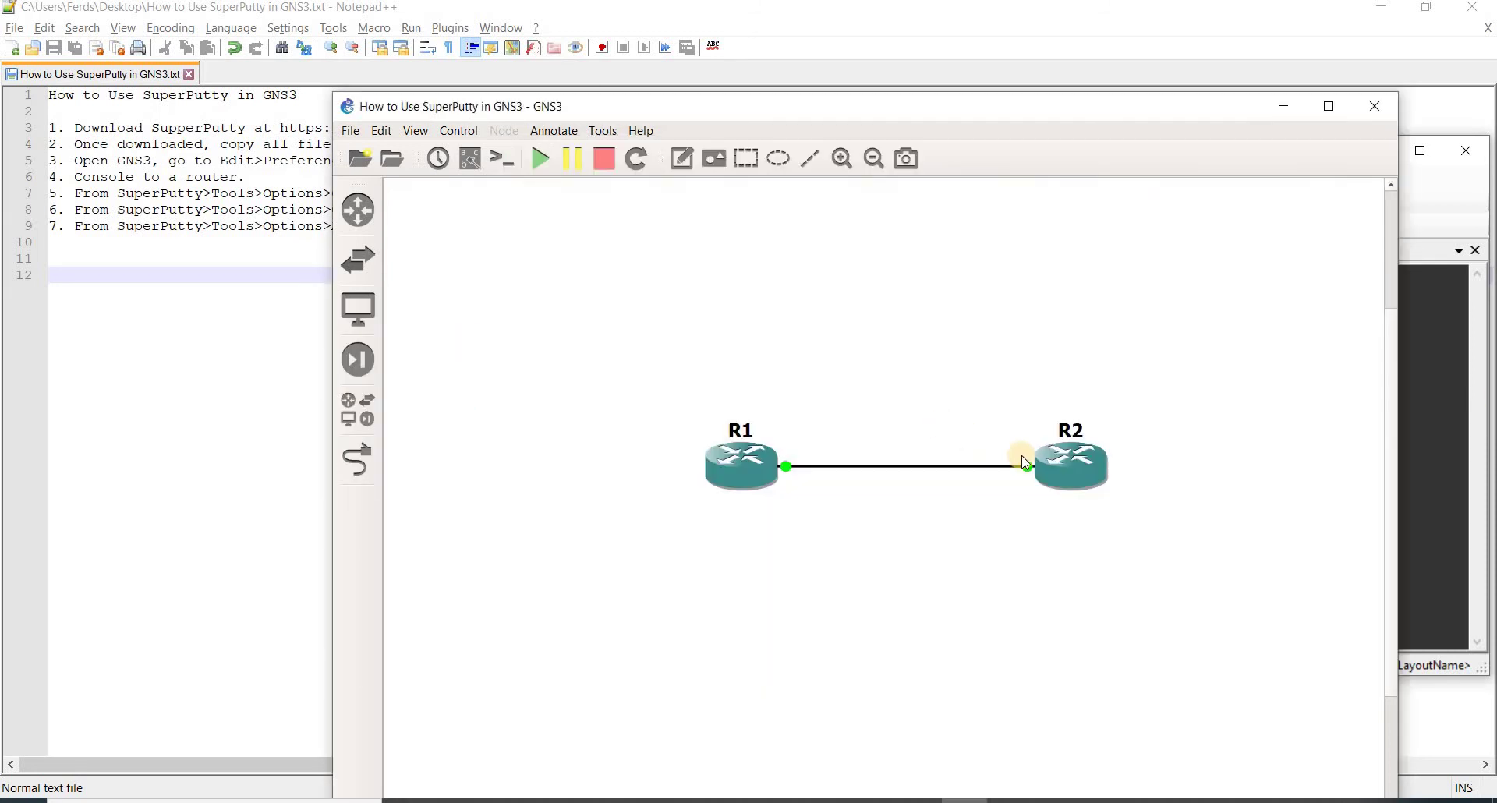
pyautogui.rightClick(1070, 474)
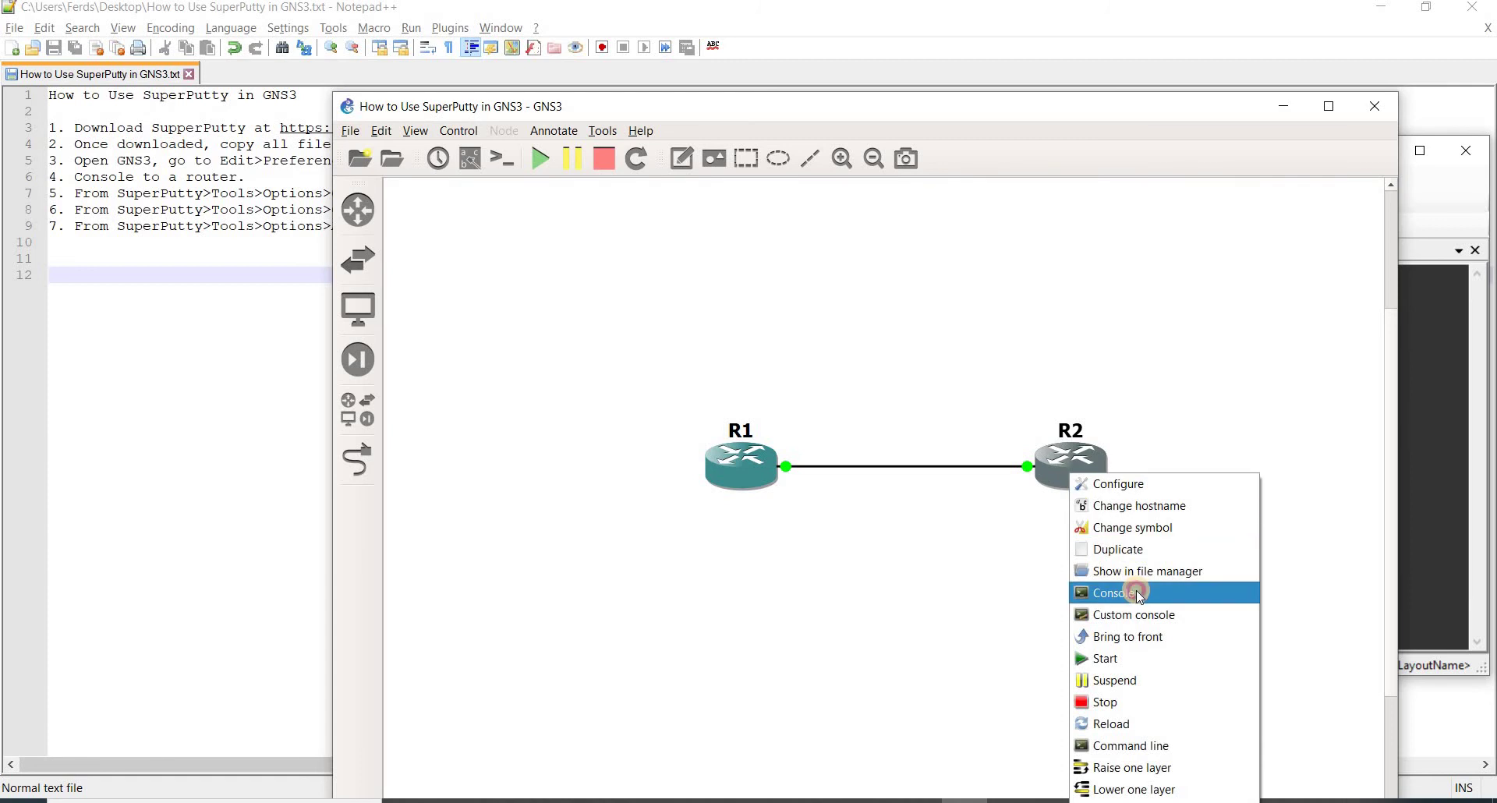
pyautogui.click(1136, 592)
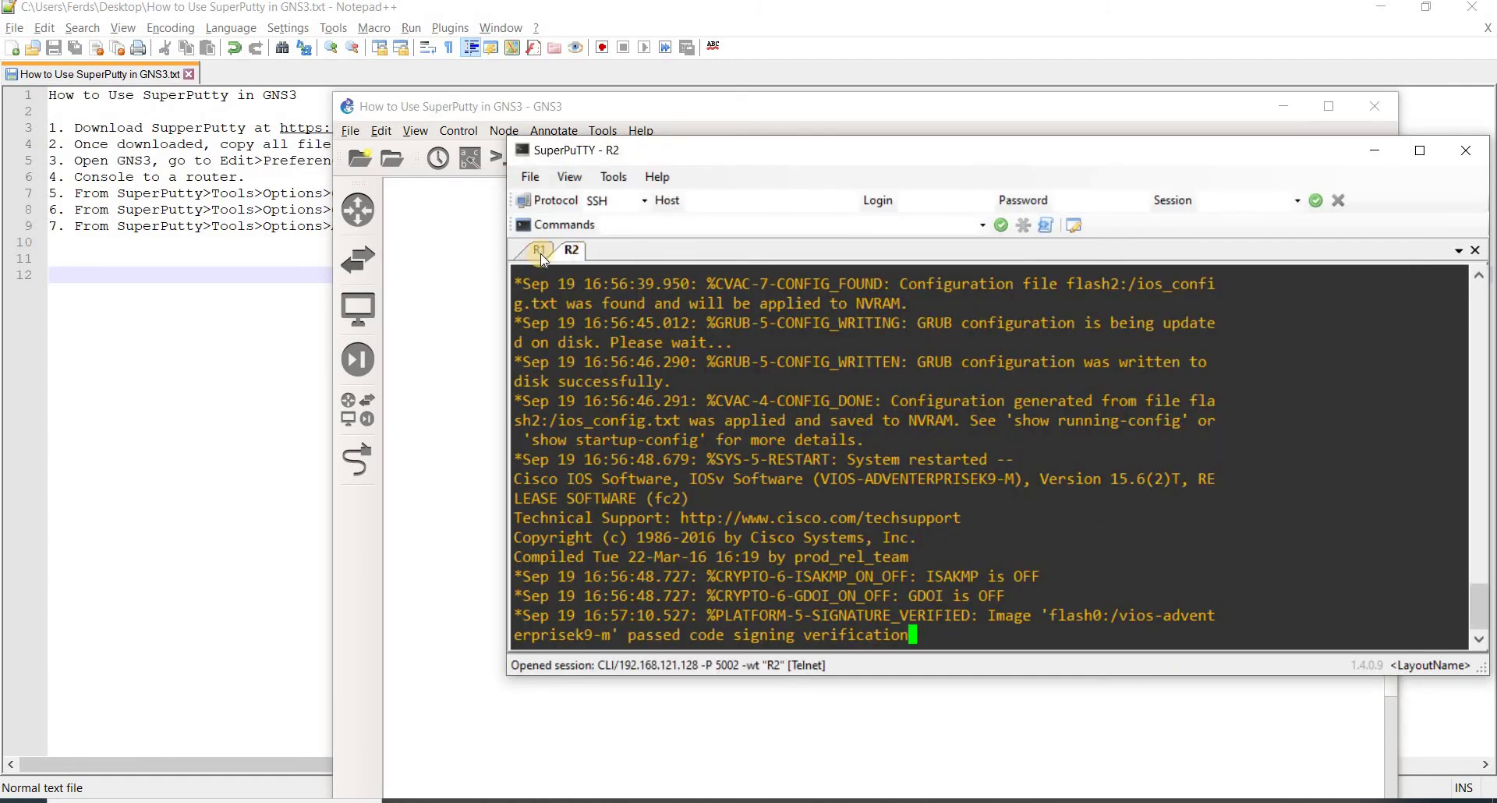
# Switch between the R1 and R2 console sessions and compare them with the single-instance instruction in the notes
pyautogui.click(535, 254)
pyautogui.click(572, 251)
pyautogui.click(537, 251)
pyautogui.moveTo(728, 154); pyautogui.dragTo(691, 138)
pyautogui.click(254, 225)
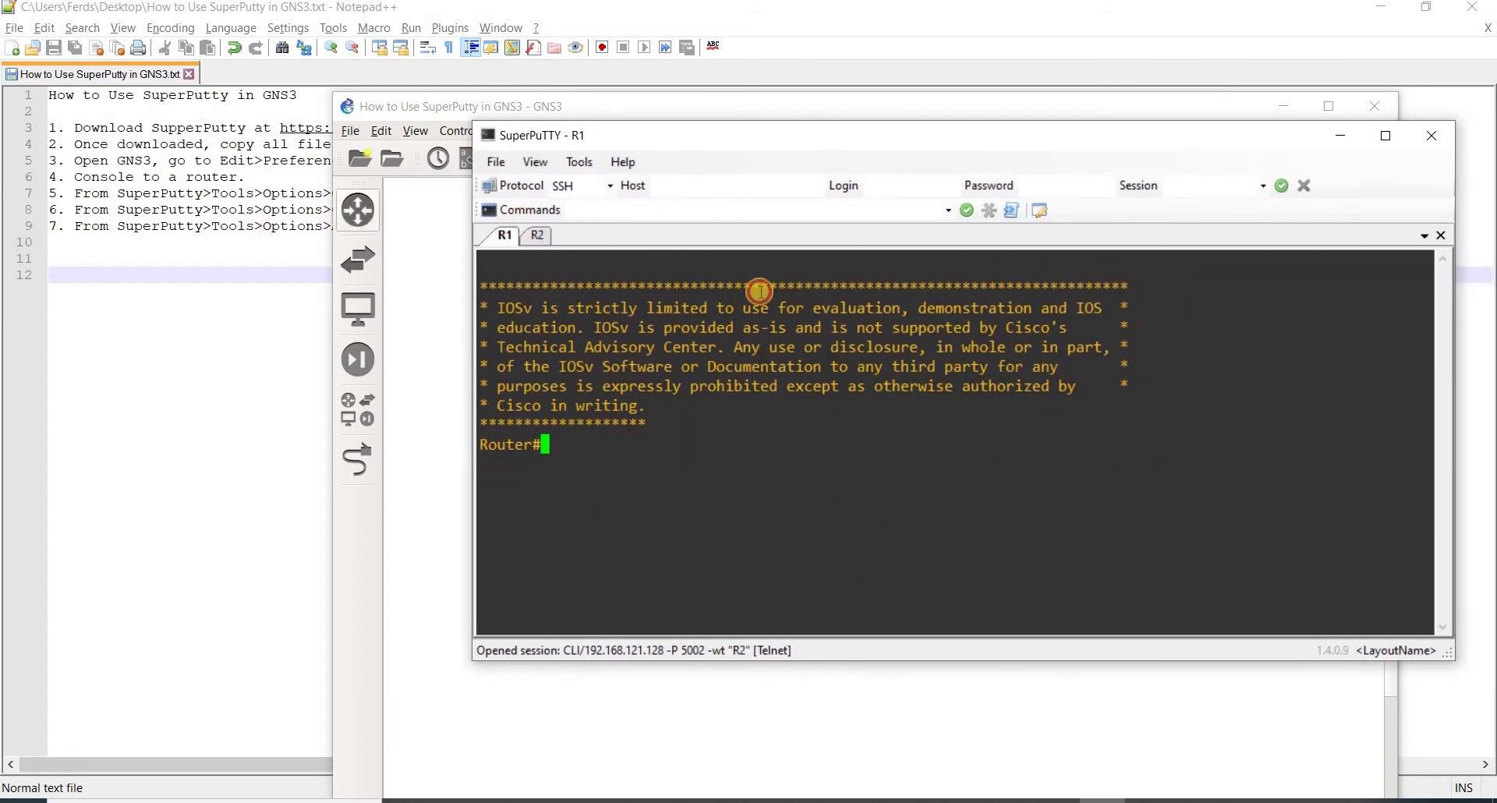
pyautogui.hotkey('alt', 'Tab')
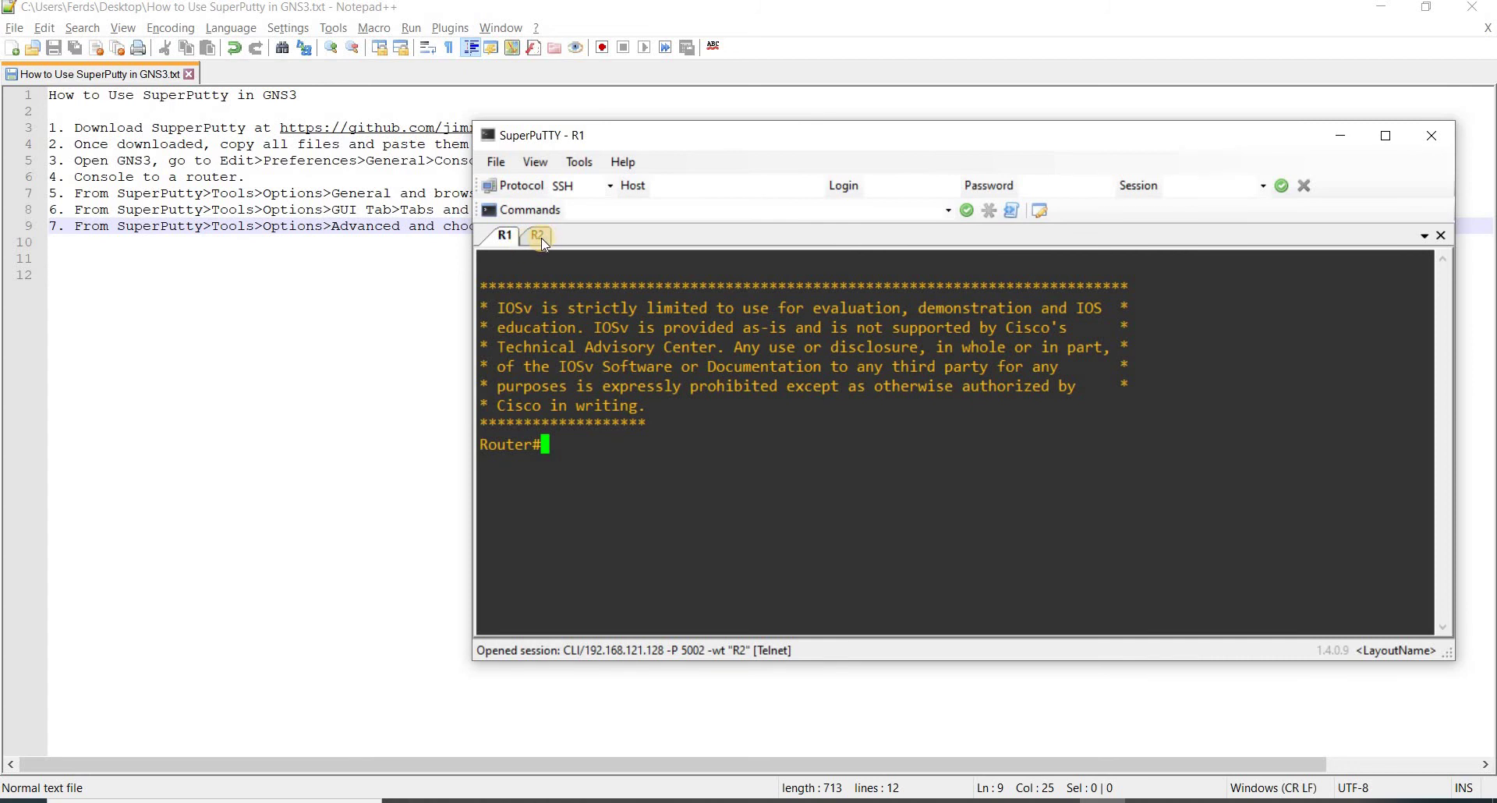
pyautogui.click(414, 225)
pyautogui.hotkey('alt', 'Tab')
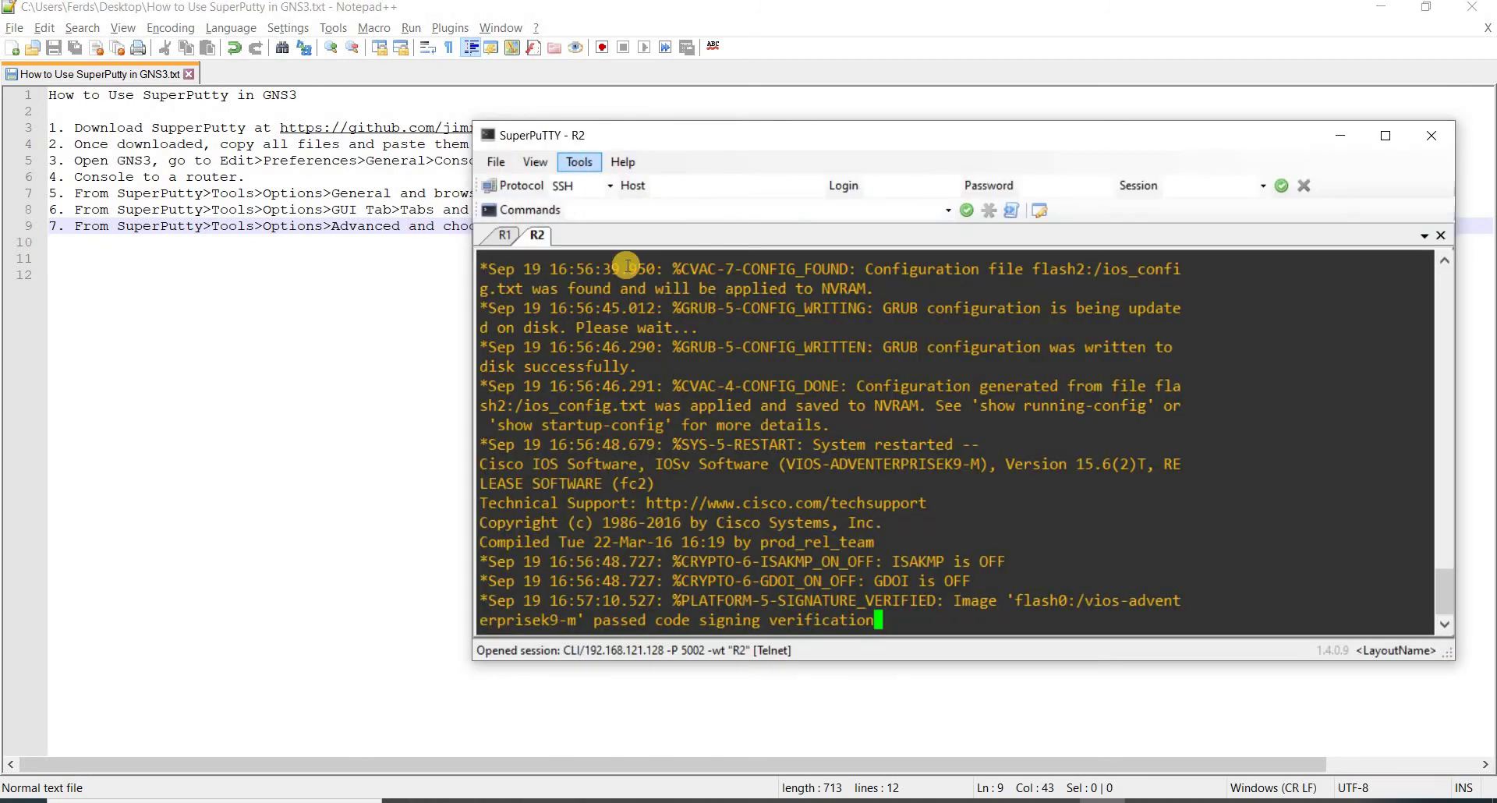
# Disable "Only allow single instance of SuperPuTTY to run" in the advanced options and confirm
pyautogui.click(580, 162)
pyautogui.click(633, 236)
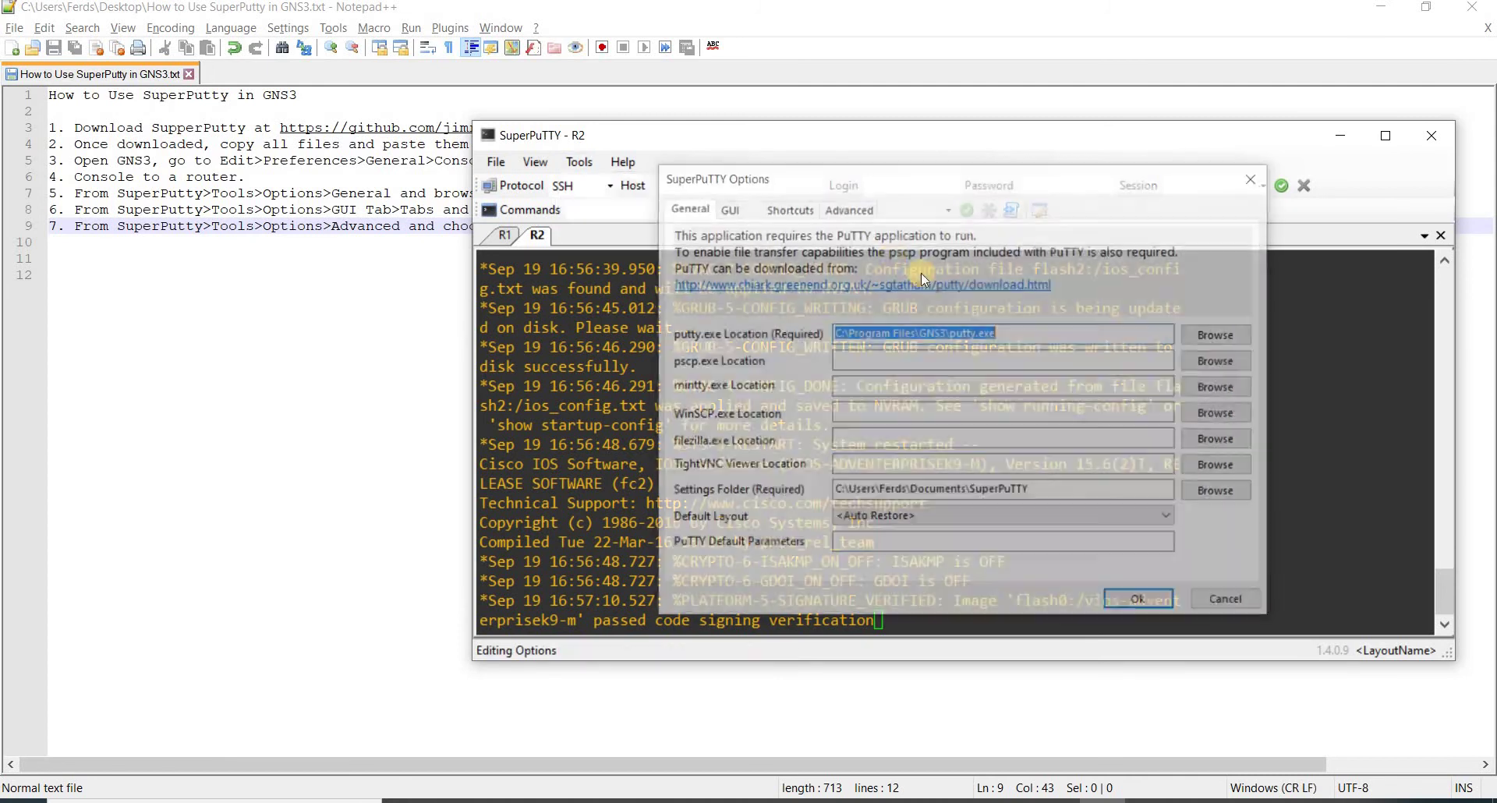
pyautogui.click(857, 206)
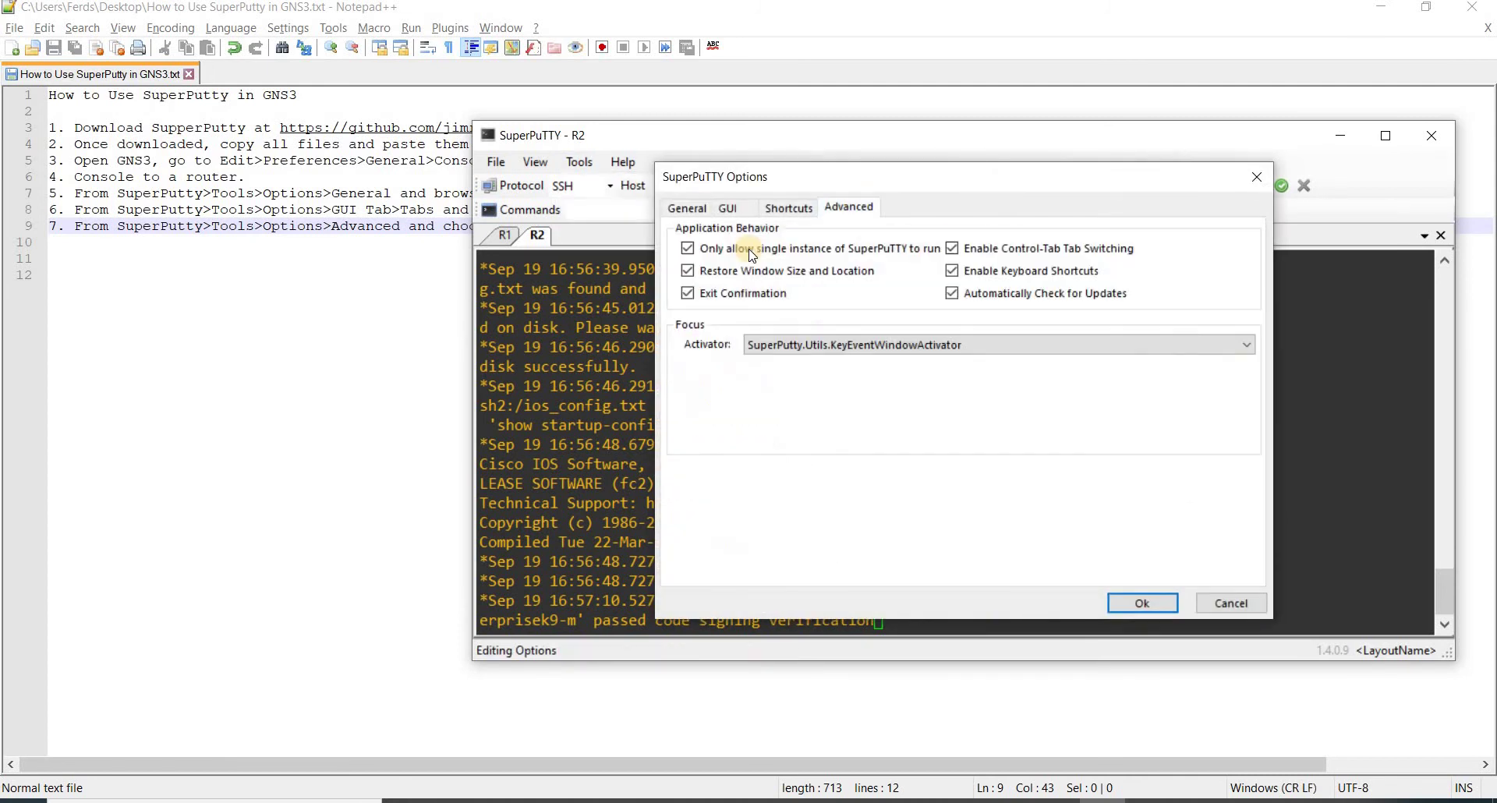
pyautogui.click(1168, 609)
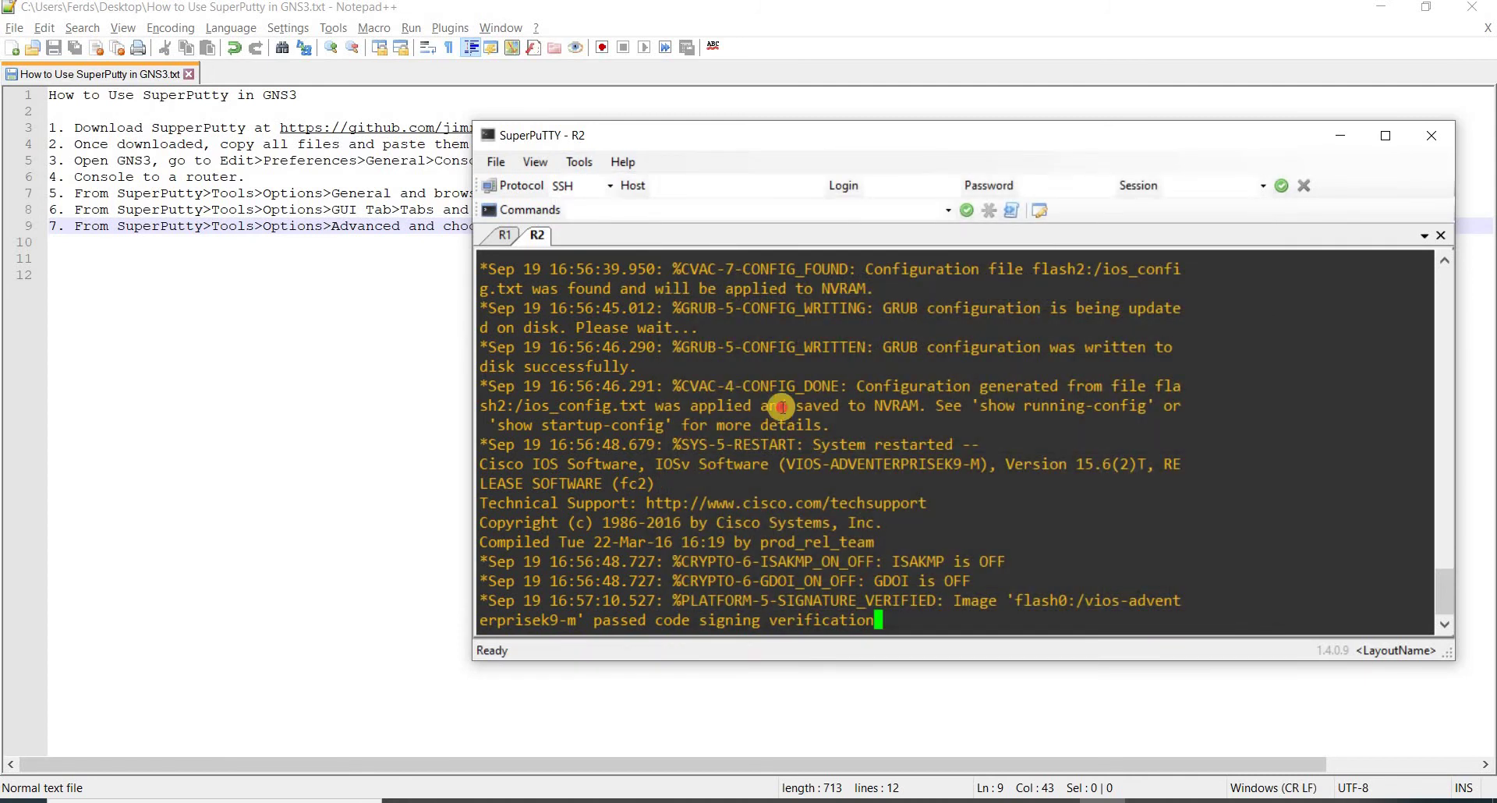
# Close the R2 session in SuperPuTTY, switch to GNS3 and open the console to router R2 again
pyautogui.click(1440, 236)
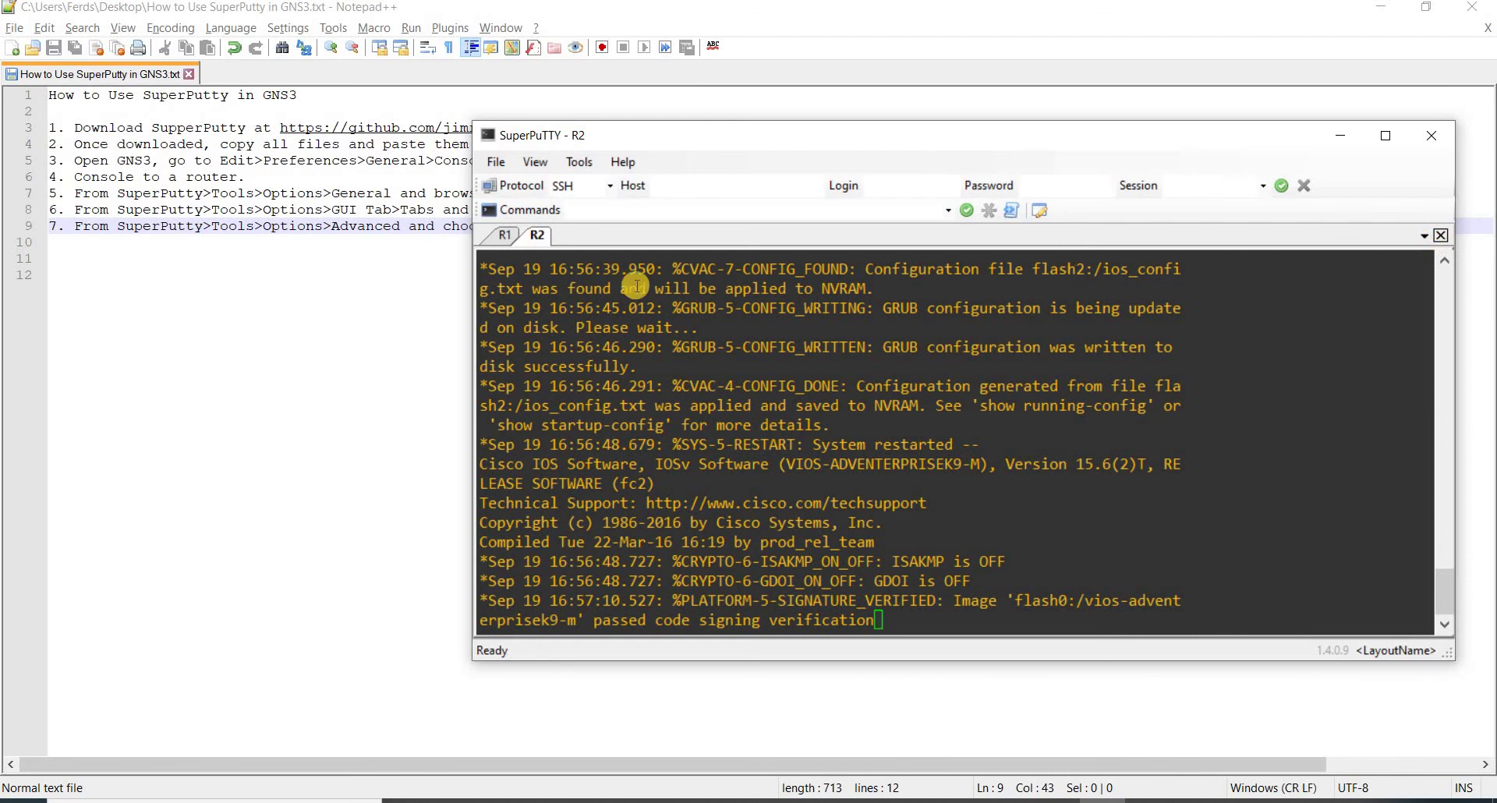
pyautogui.click(366, 317)
pyautogui.click(964, 801)
pyautogui.rightClick(1069, 460)
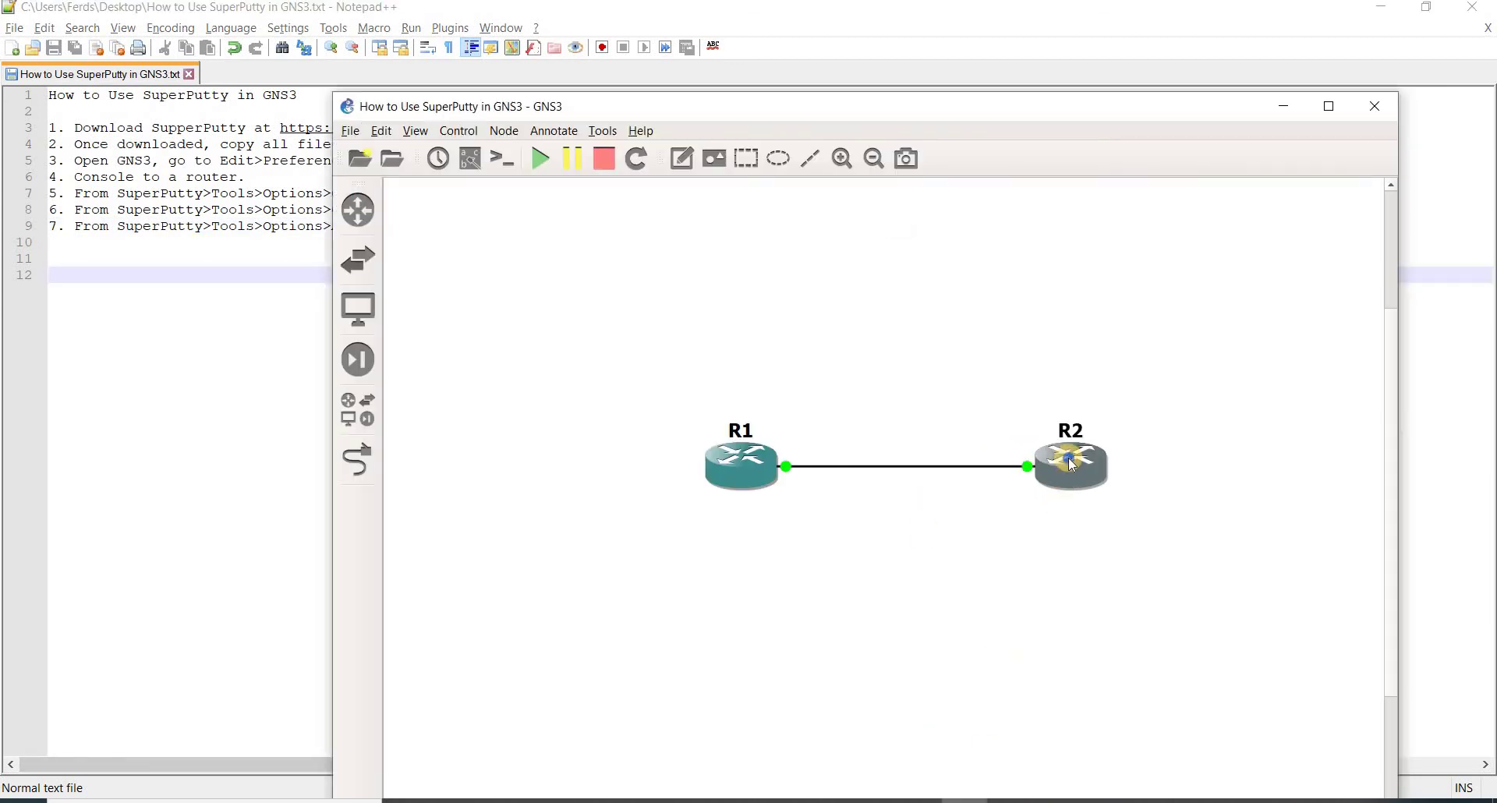
pyautogui.rightClick(1068, 460)
pyautogui.click(1115, 576)
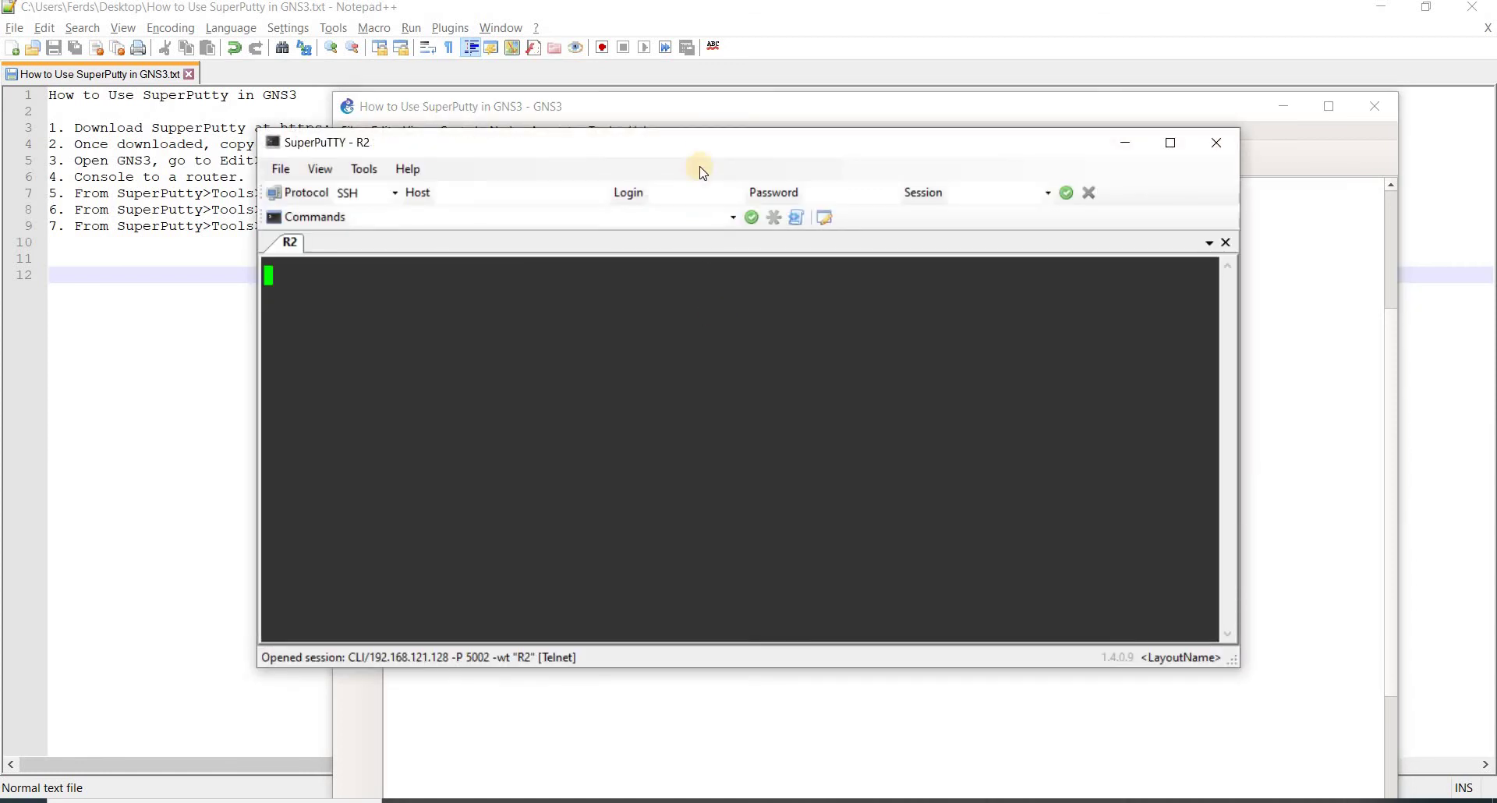
# Reposition the R2 SuperPuTTY window and switch between it and the R1 window to compare the separate instances
pyautogui.moveTo(732, 144); pyautogui.dragTo(955, 137)
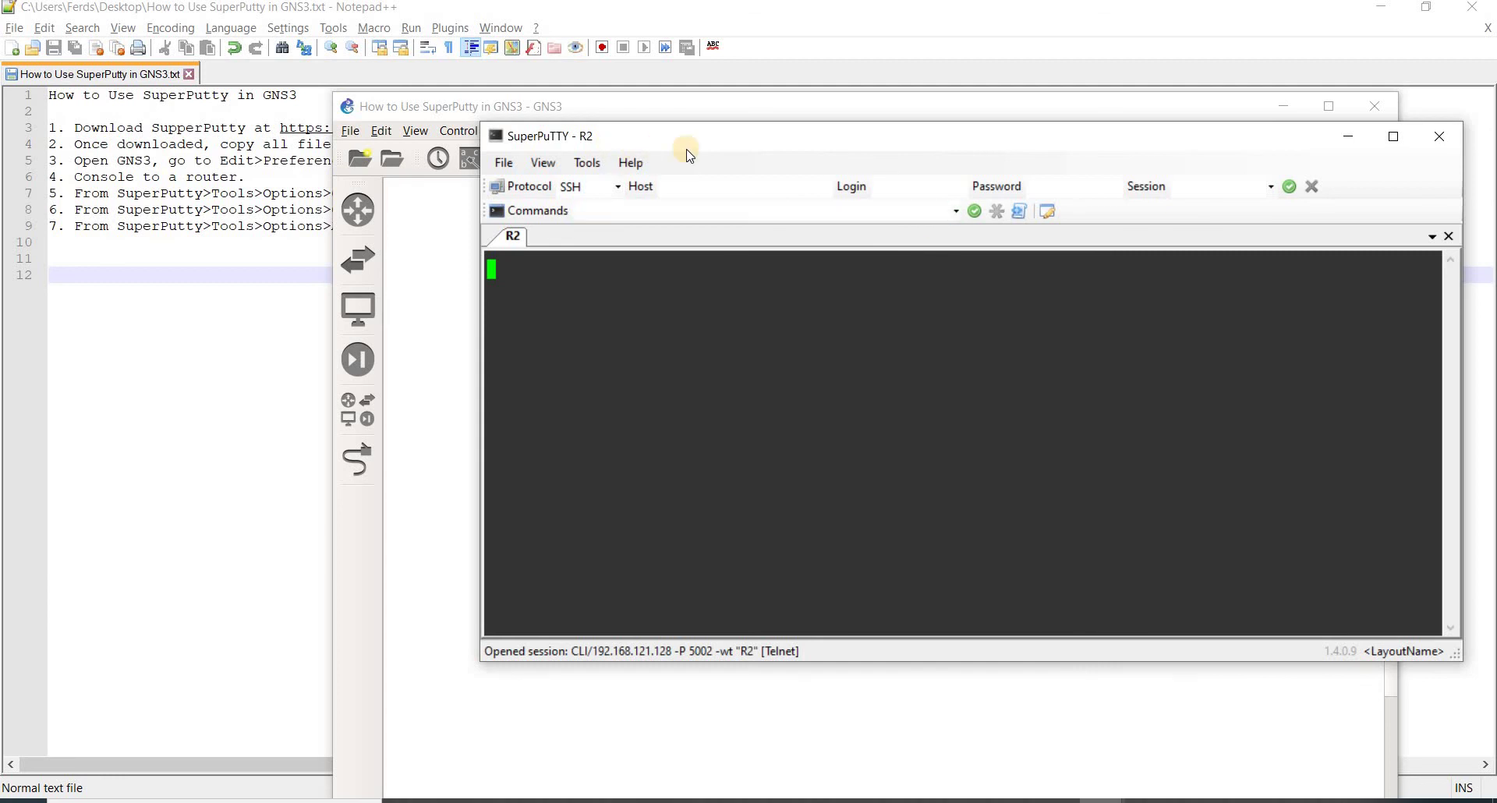
pyautogui.click(1029, 754)
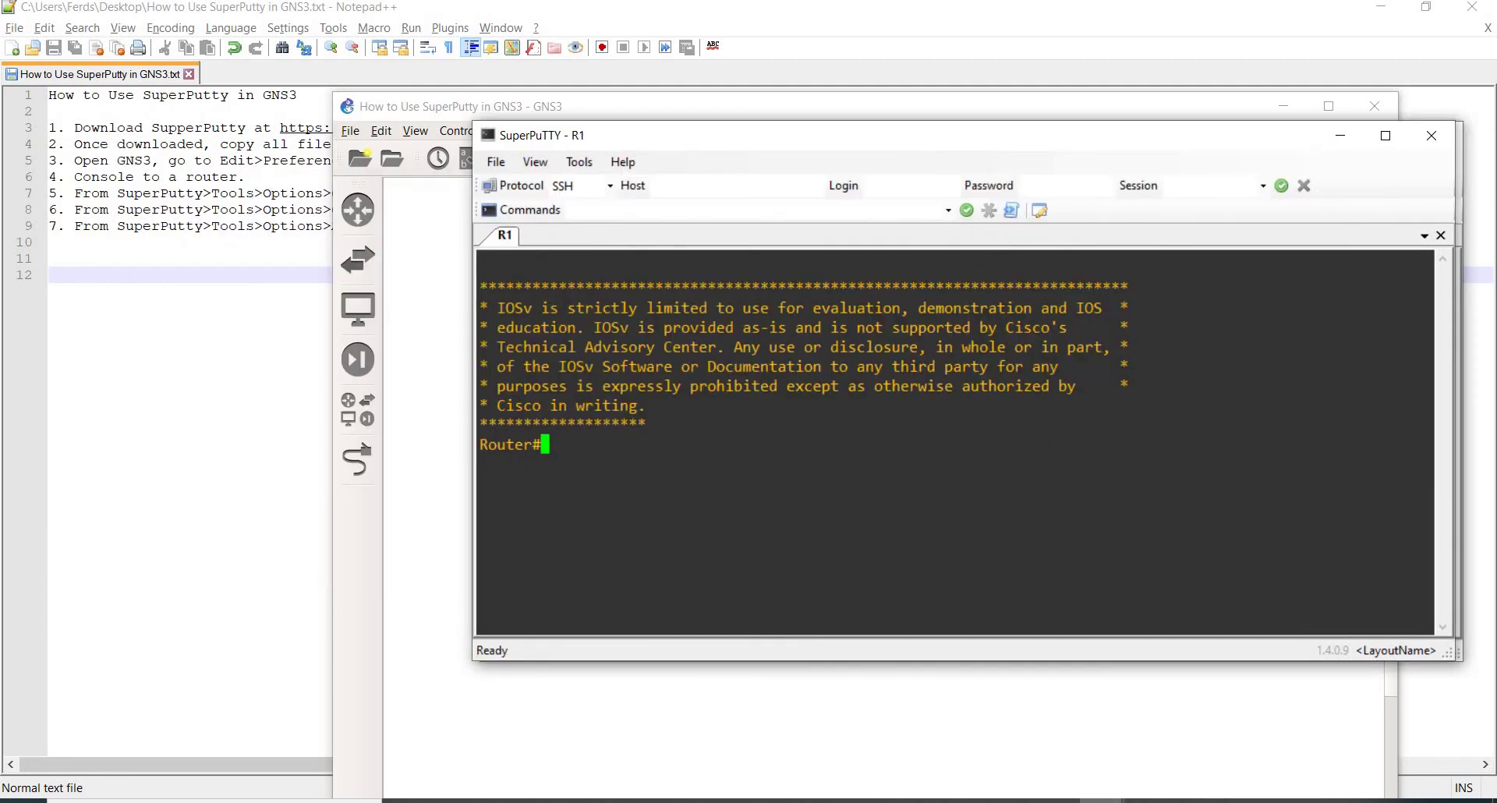
pyautogui.click(1229, 729)
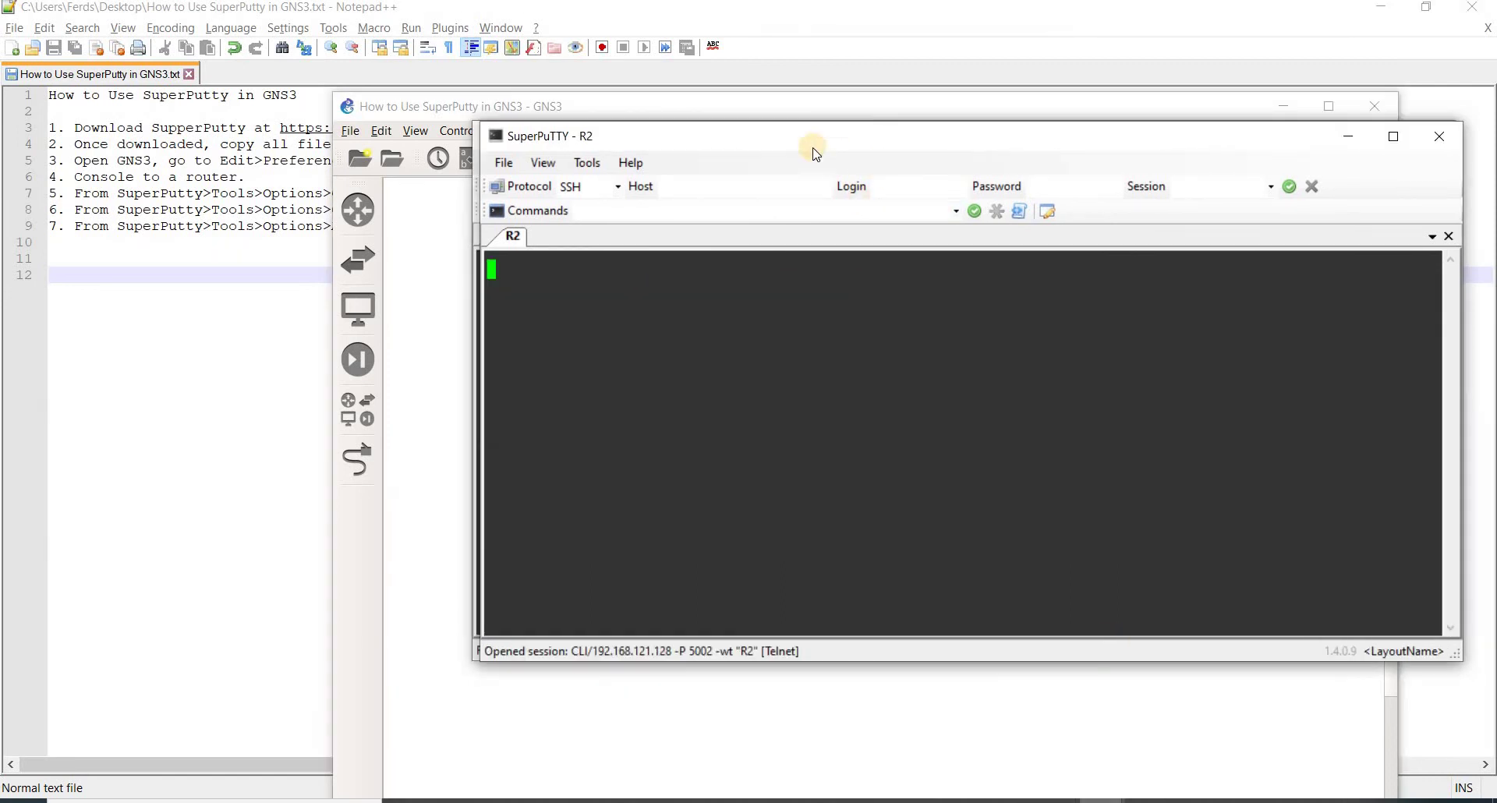
pyautogui.click(832, 152)
pyautogui.moveTo(834, 156); pyautogui.dragTo(927, 183)
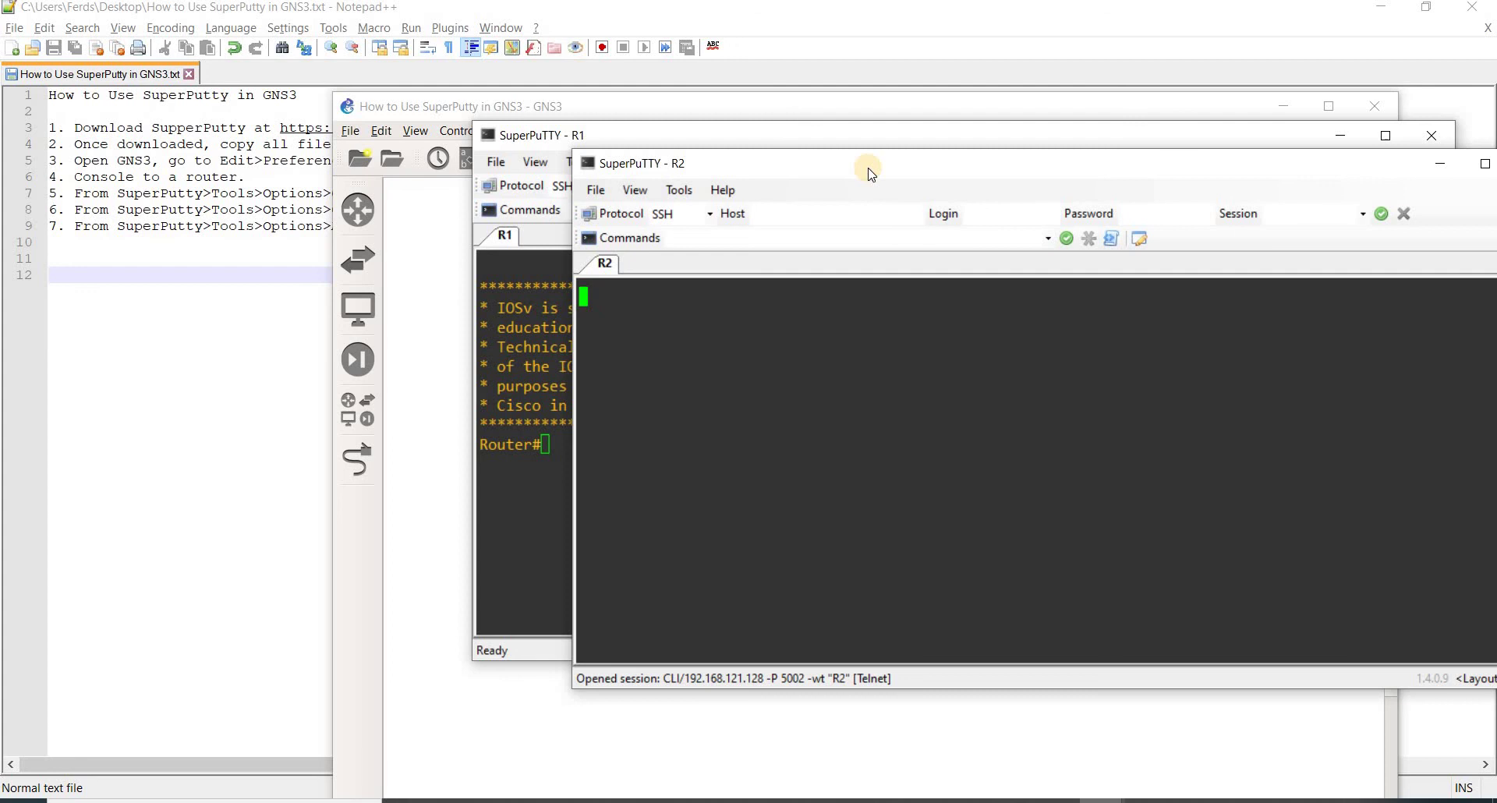
pyautogui.moveTo(871, 173); pyautogui.dragTo(820, 169)
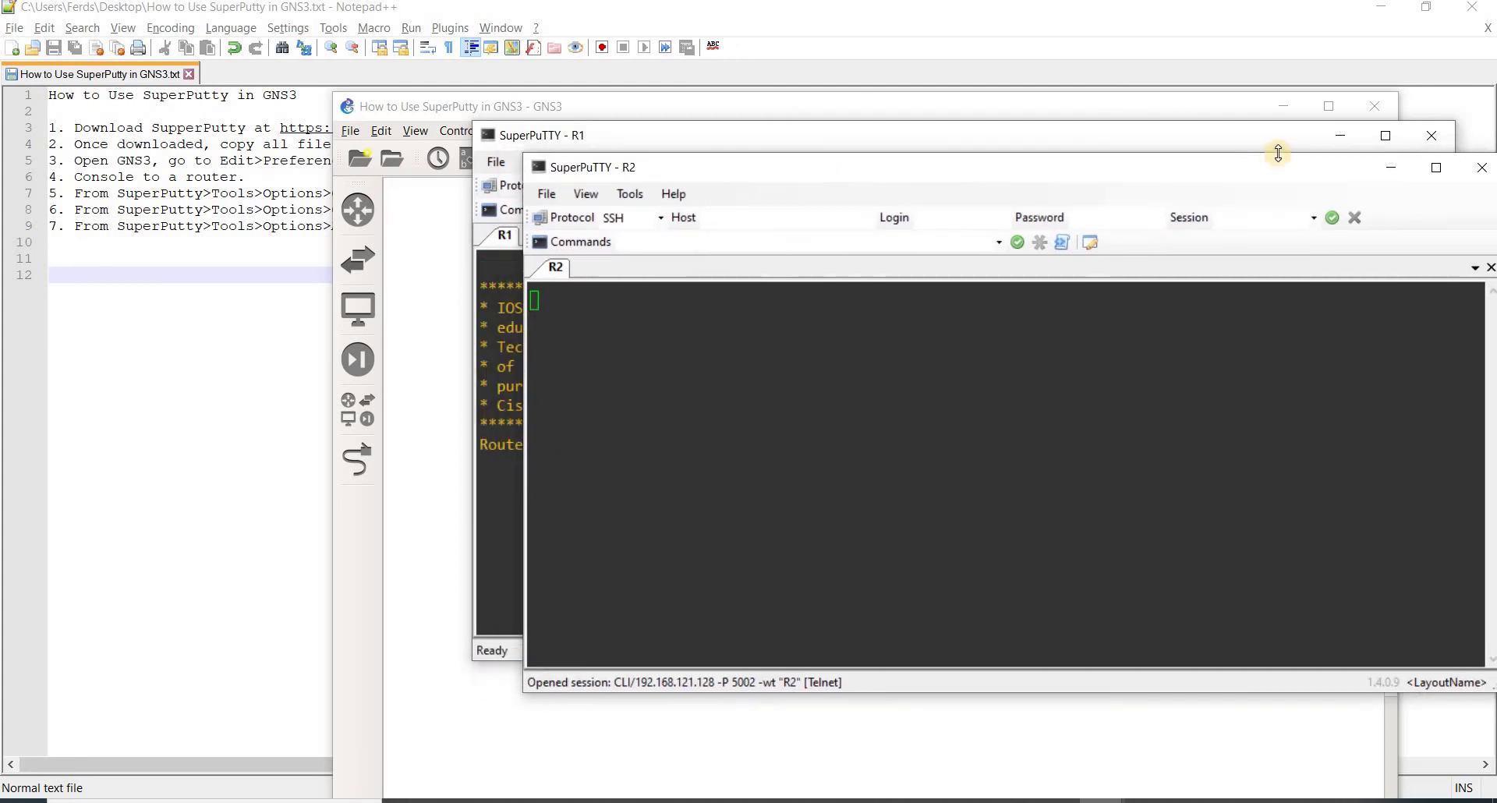
pyautogui.moveTo(1338, 180); pyautogui.dragTo(1156, 198)
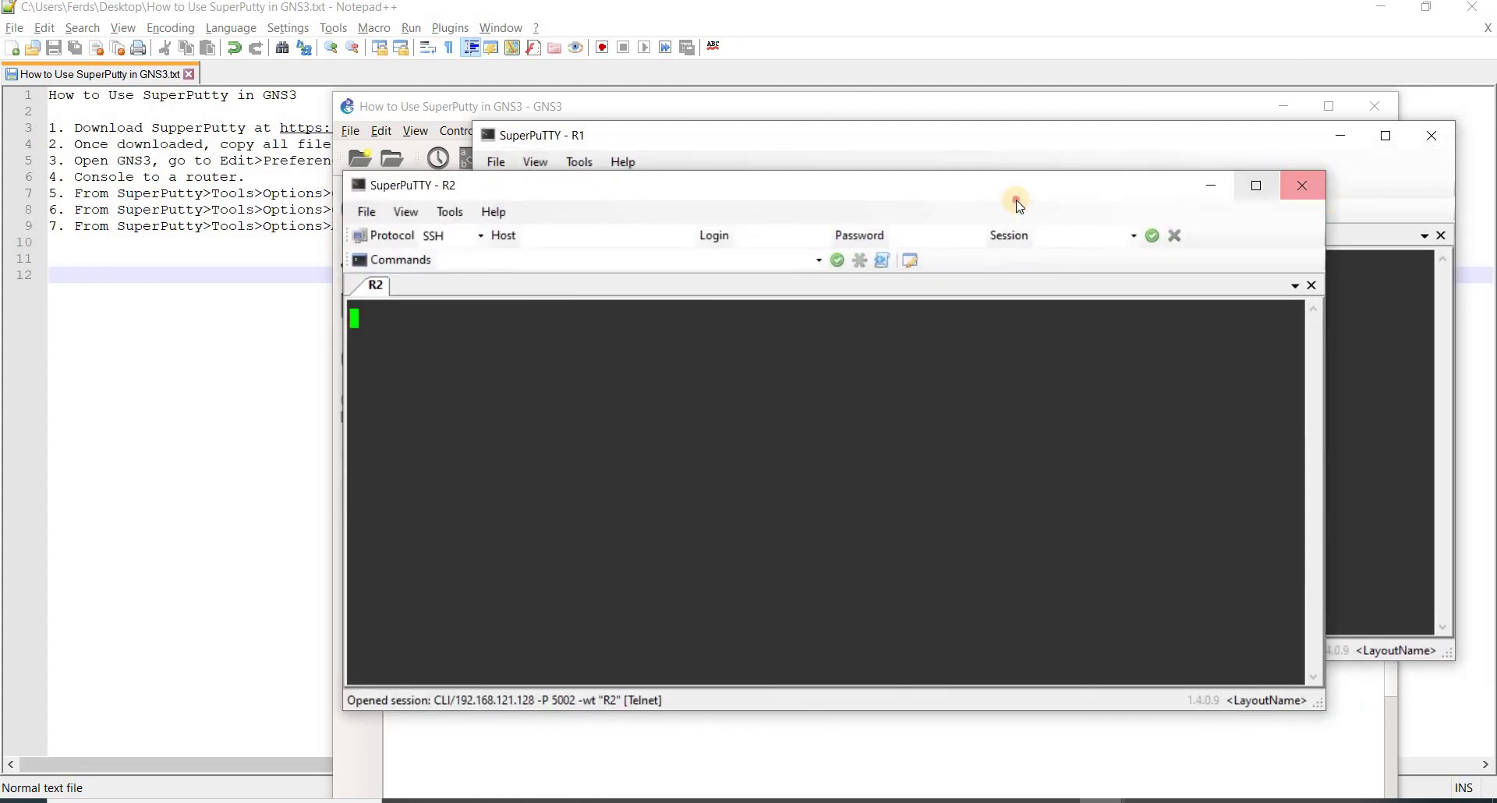
# Exit the R2 SuperPuTTY instance and enable "Only allow single instance of SuperPuTTY to run" in the R1 instance's advanced options
pyautogui.click(1302, 186)
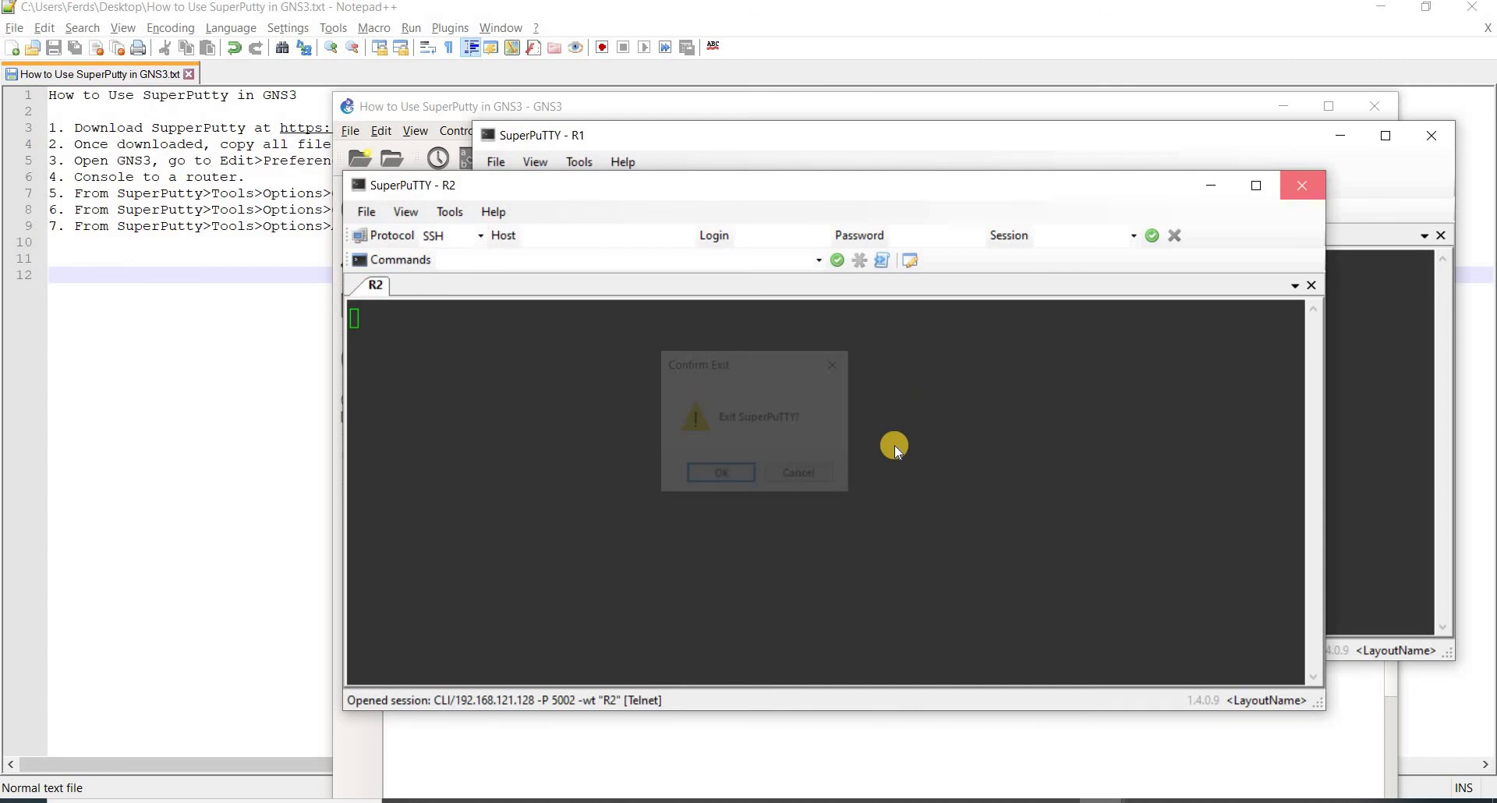
pyautogui.click(737, 477)
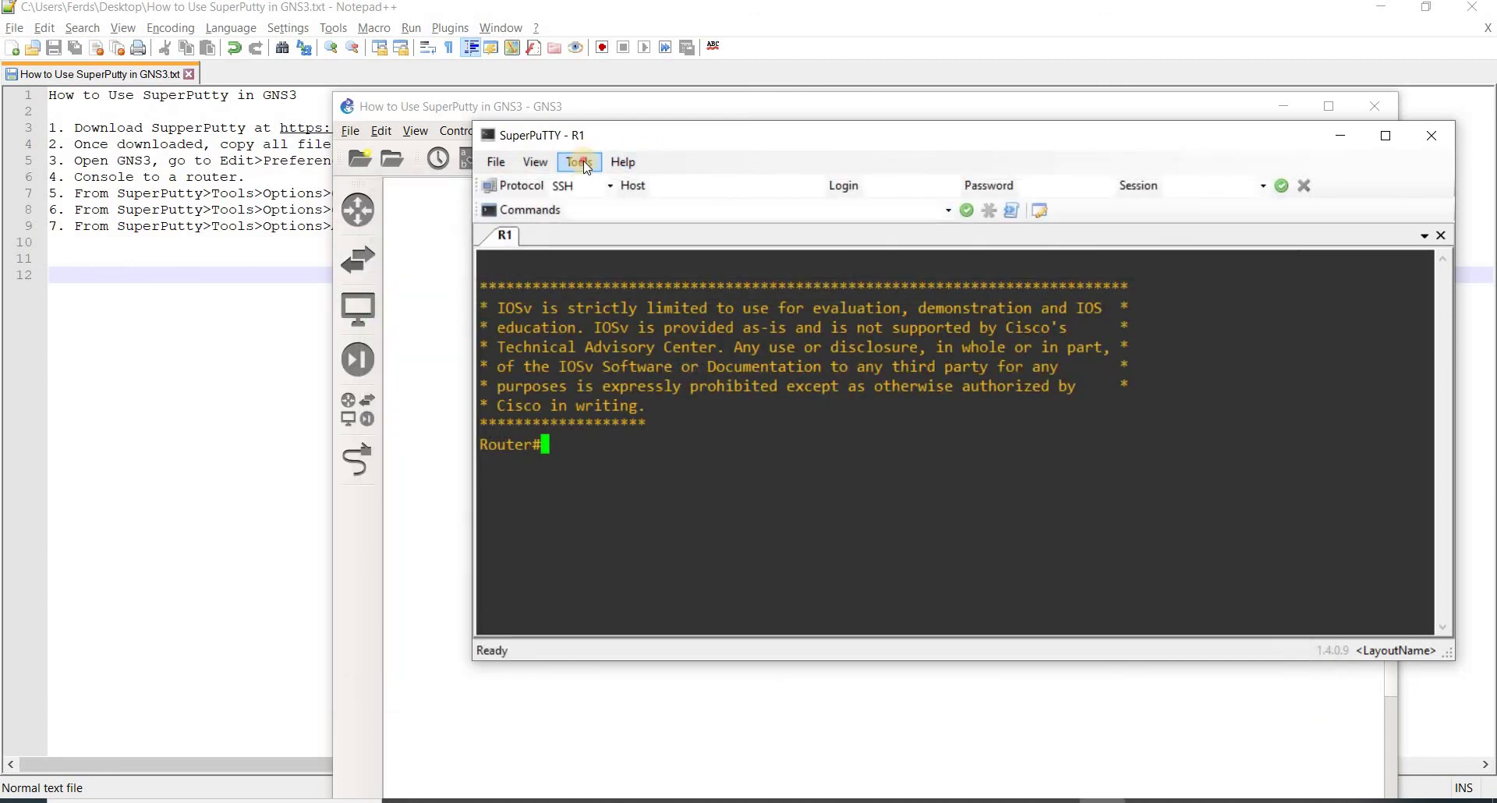
pyautogui.click(579, 163)
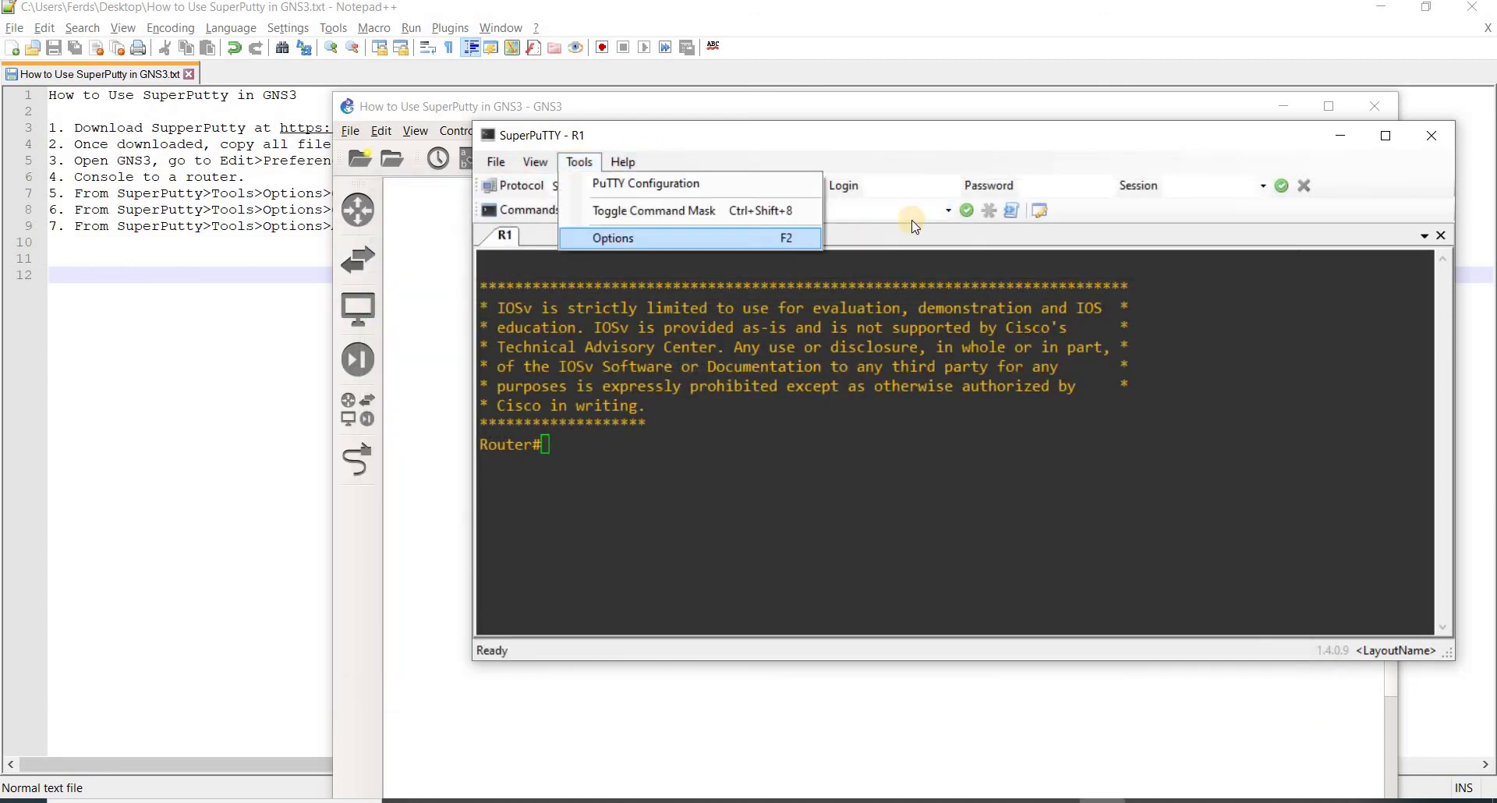
pyautogui.press('Return')
pyautogui.click(855, 210)
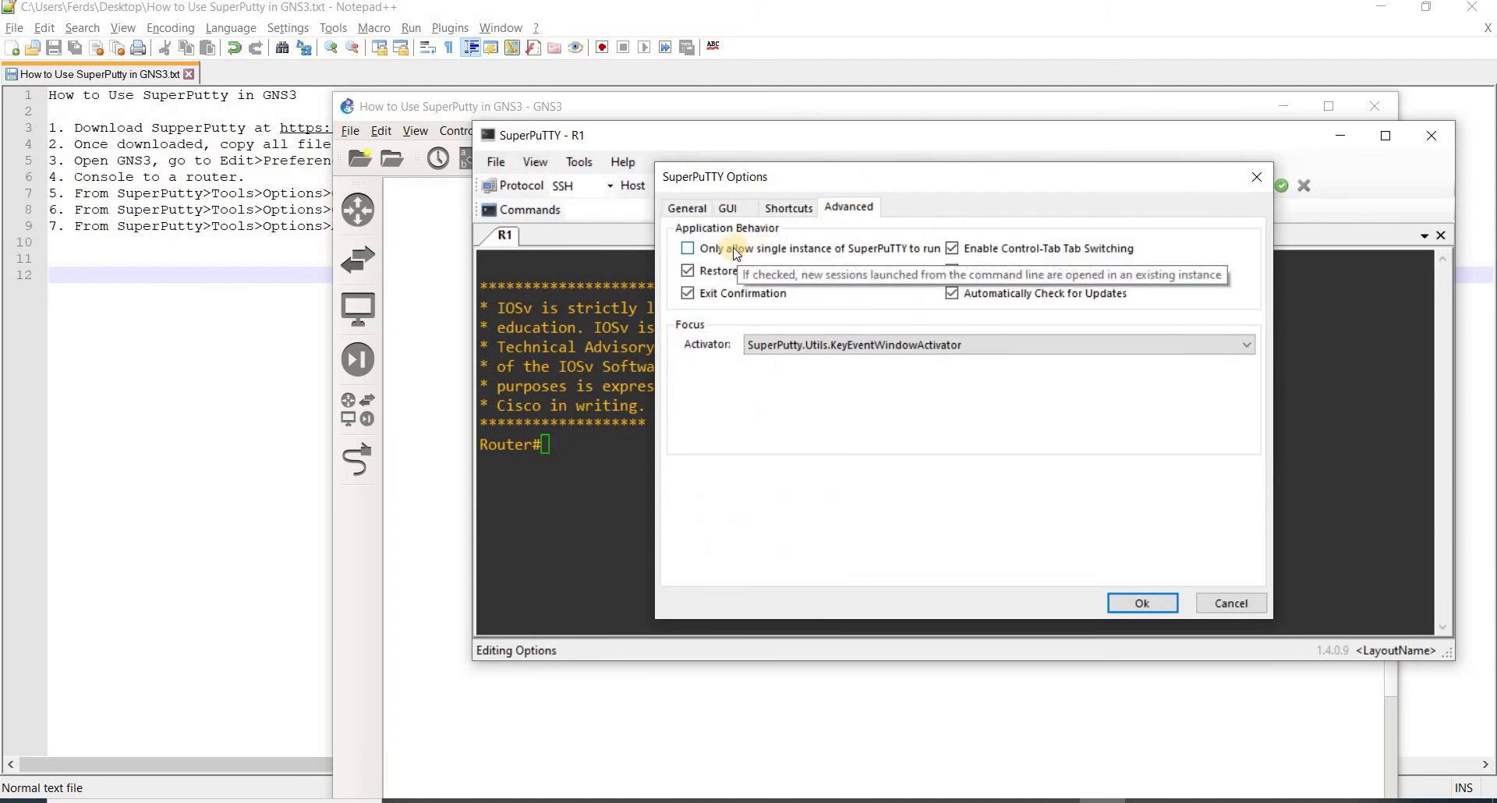
pyautogui.click(737, 253)
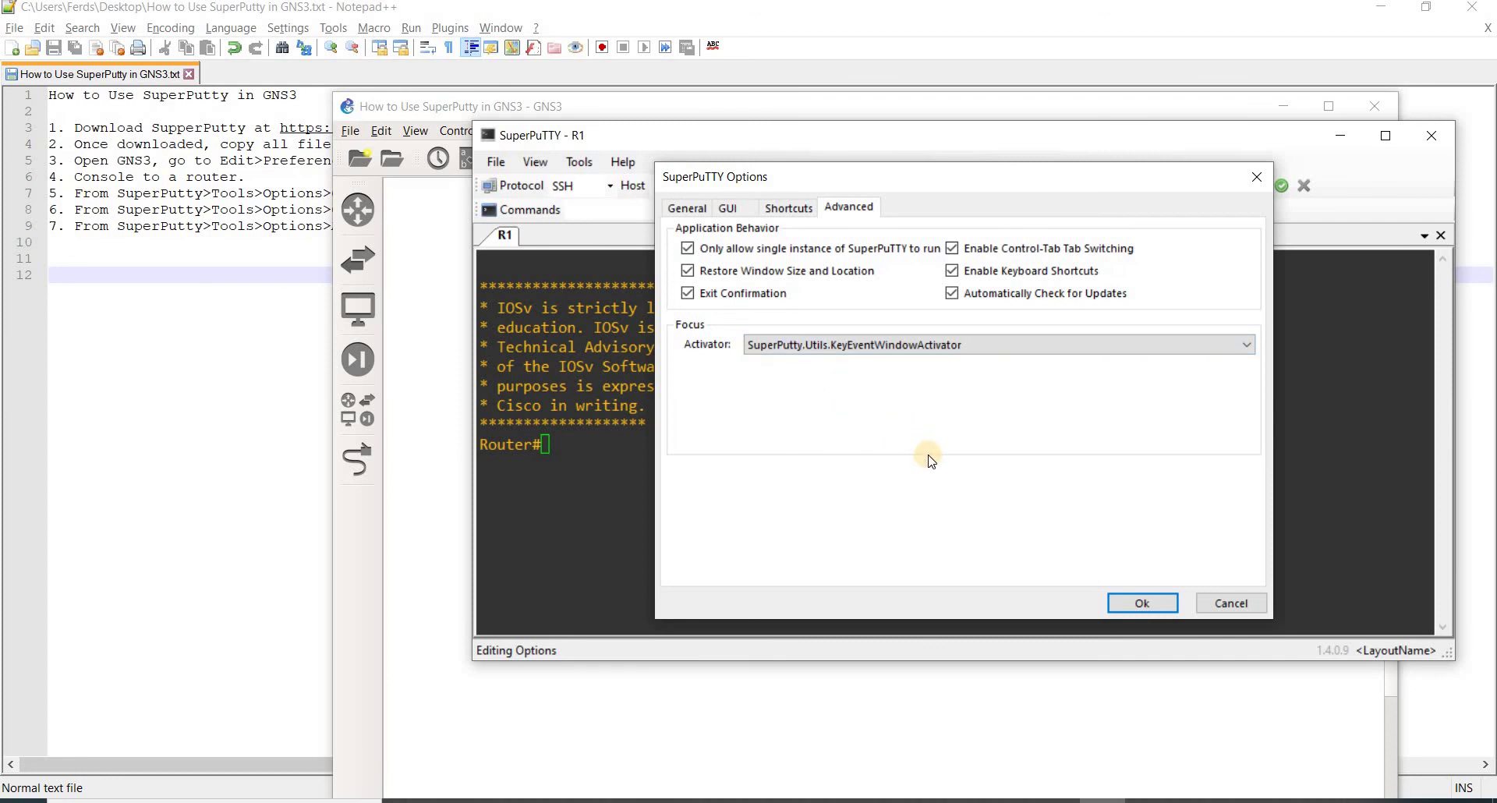
pyautogui.click(1118, 603)
# Switch to GNS3 and open the console to router R2 with the single-instance option enabled
pyautogui.hotkey('alt', 'Tab')
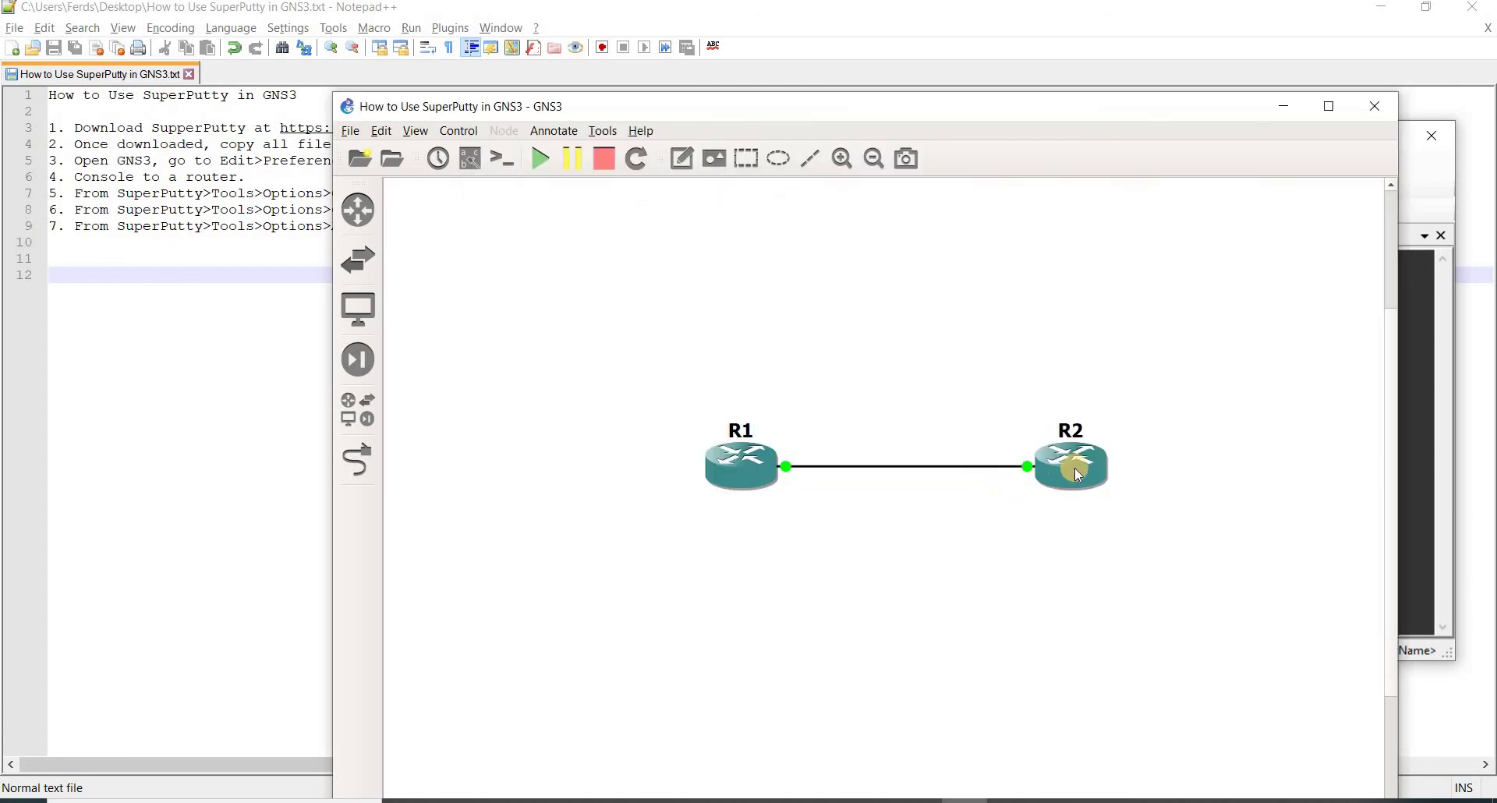
pyautogui.rightClick(1079, 466)
pyautogui.click(1107, 575)
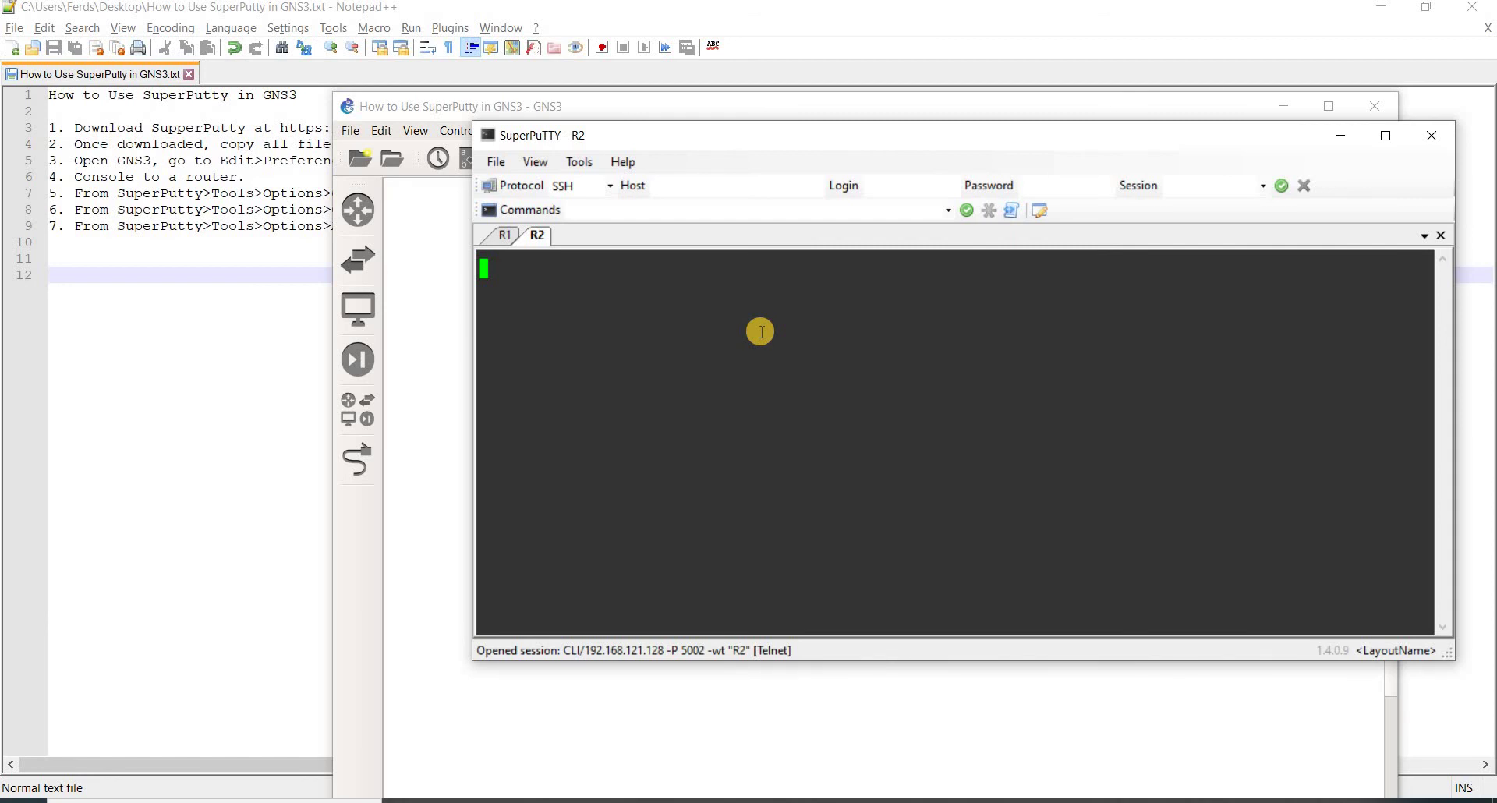
# Run "show ip int br" in the R1 console session
pyautogui.click(506, 235)
pyautogui.click(723, 396)
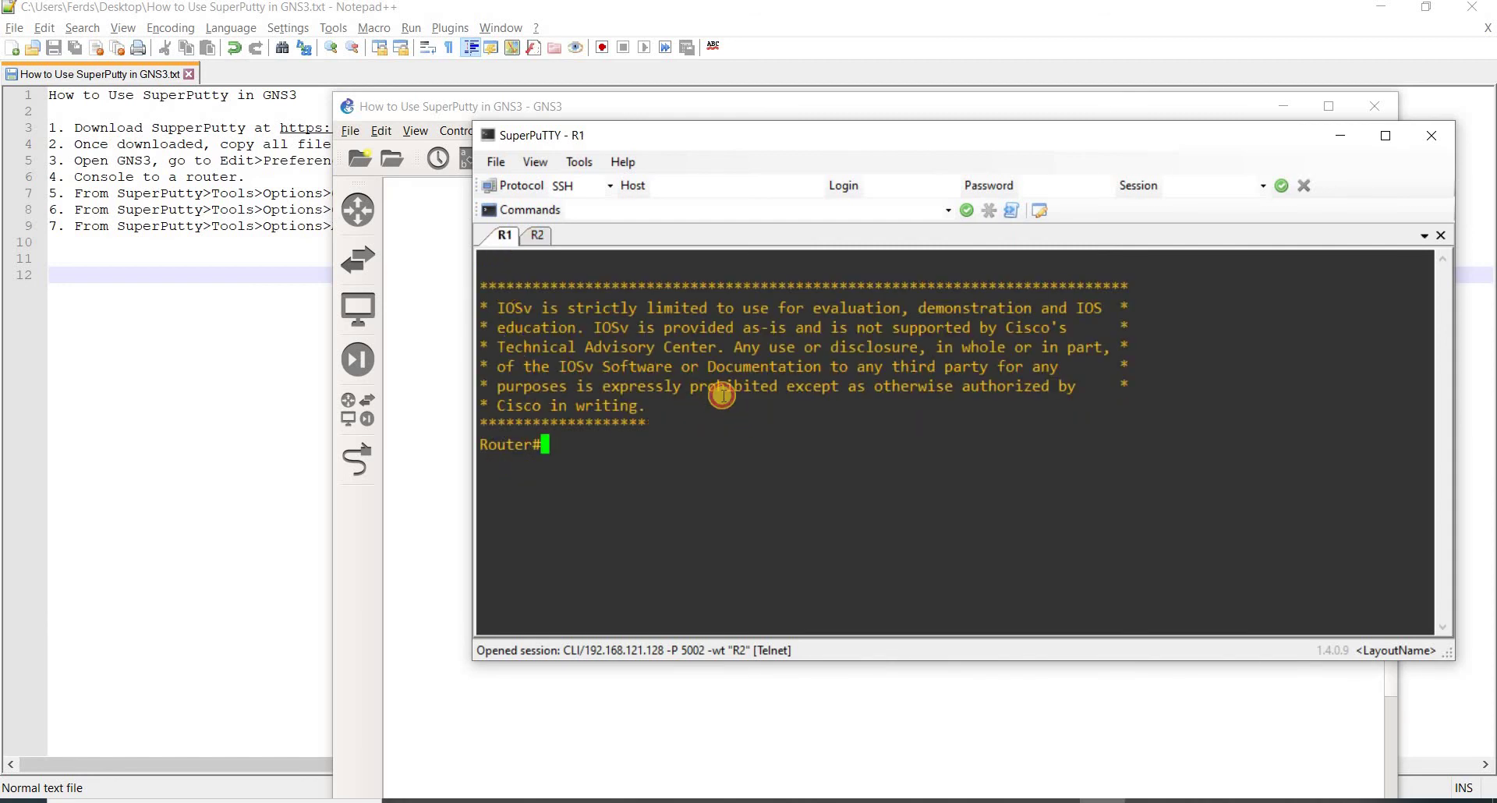
pyautogui.press('Return')
pyautogui.press('Return')
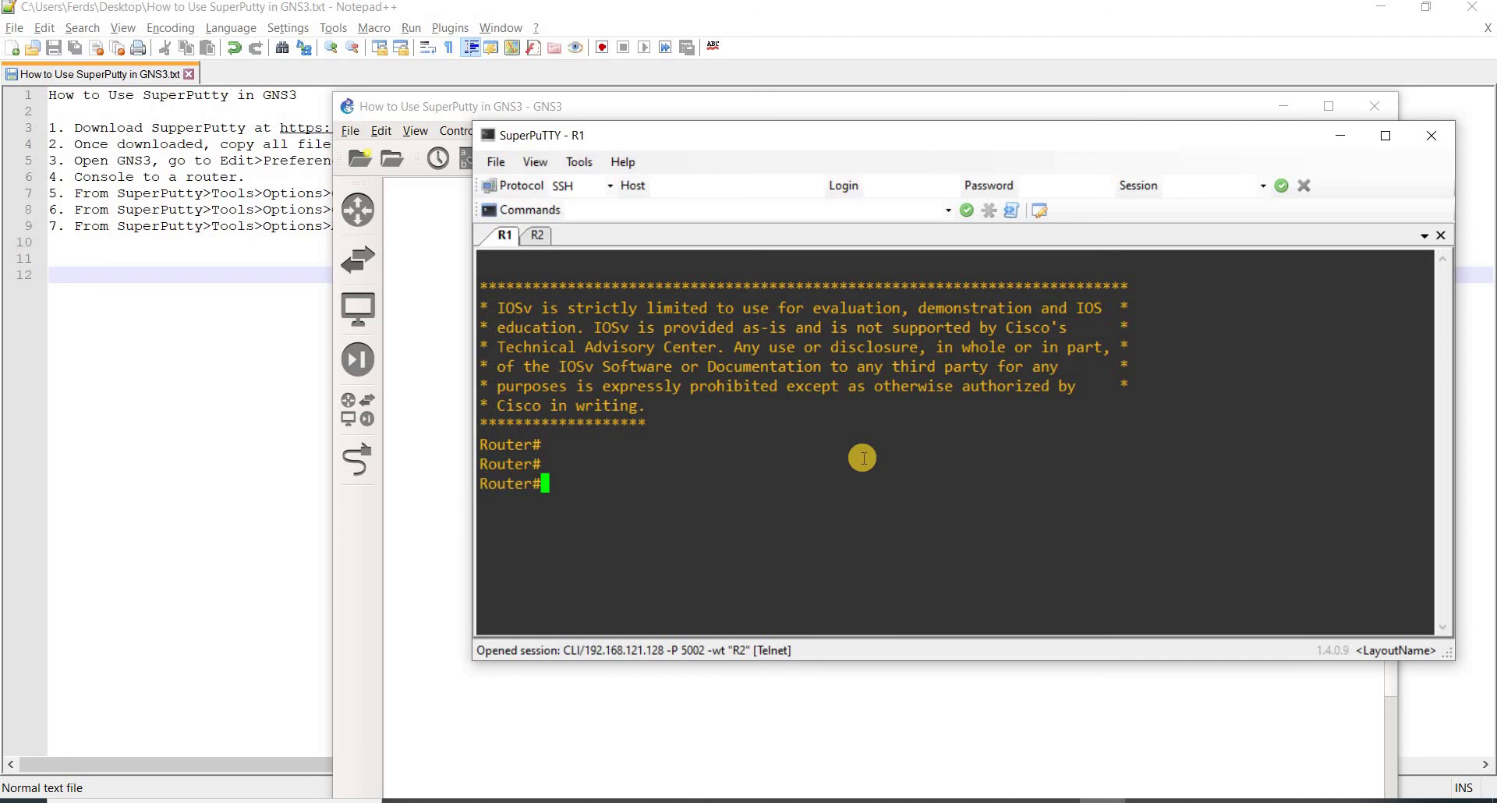
pyautogui.write('show ip itn br')
pyautogui.press('Return')
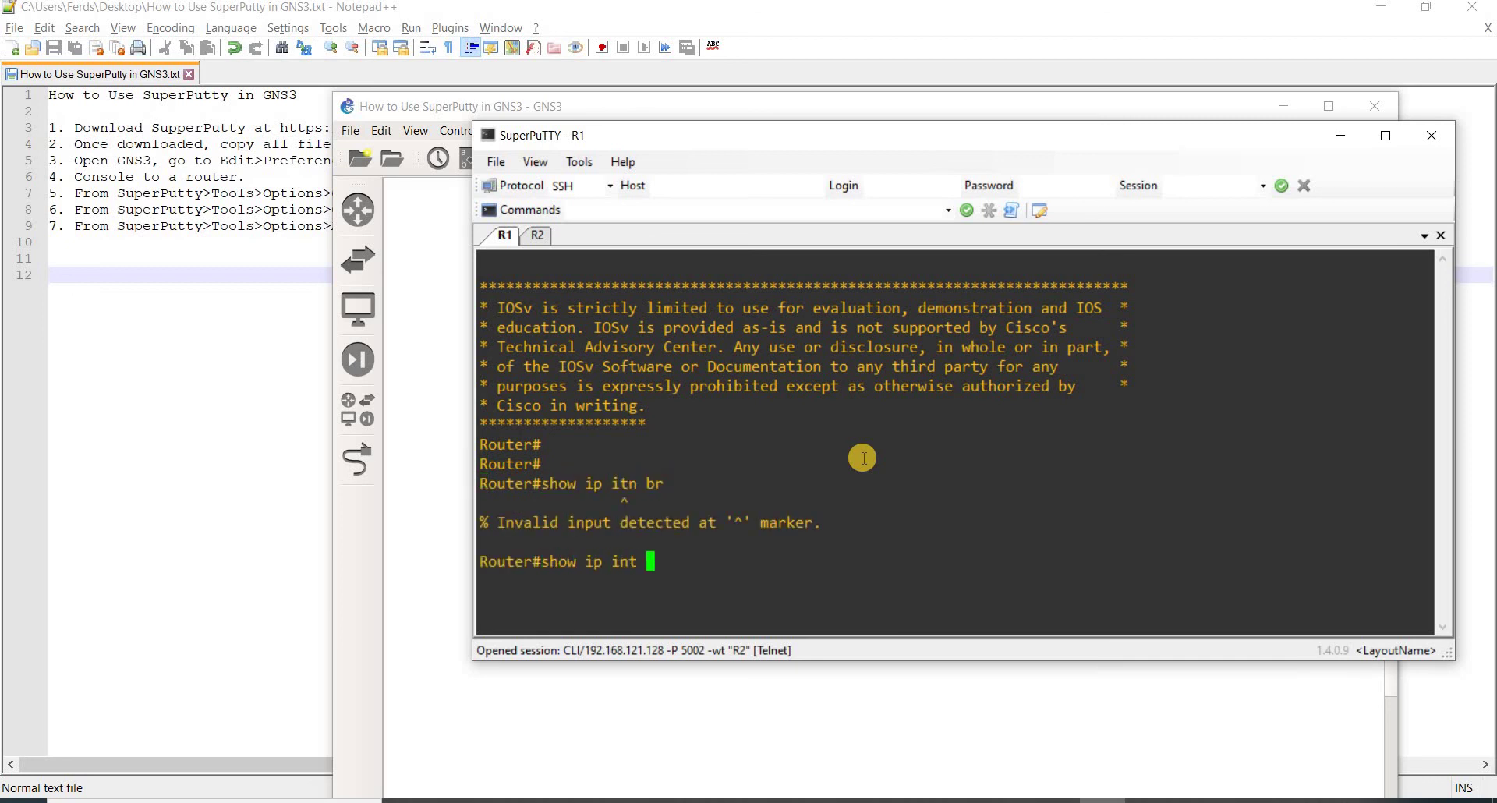
pyautogui.write('show ip int br')
pyautogui.press('Return')
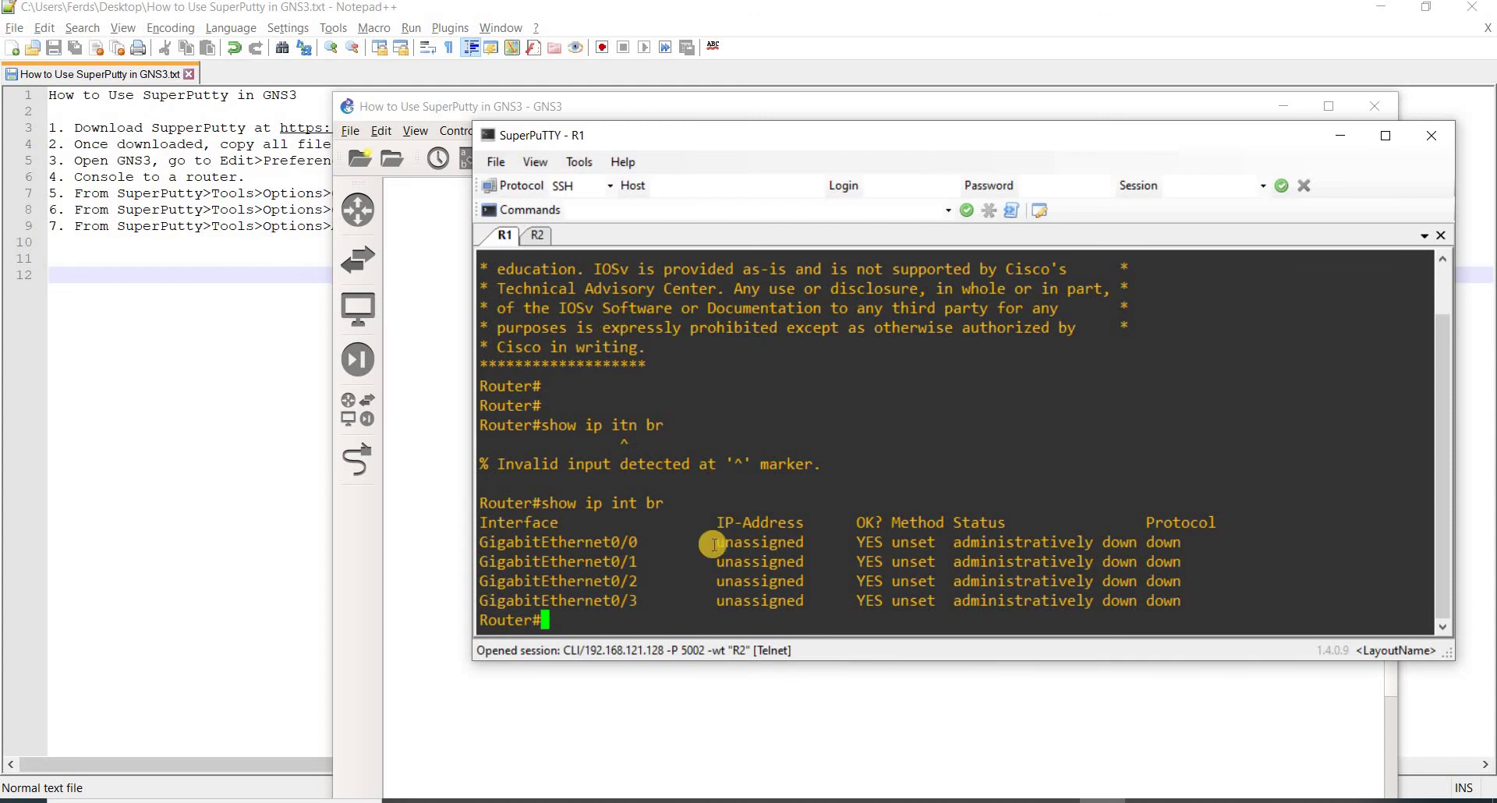
# Run "show ip int br" in the R2 console session
pyautogui.click(538, 234)
pyautogui.write('s')
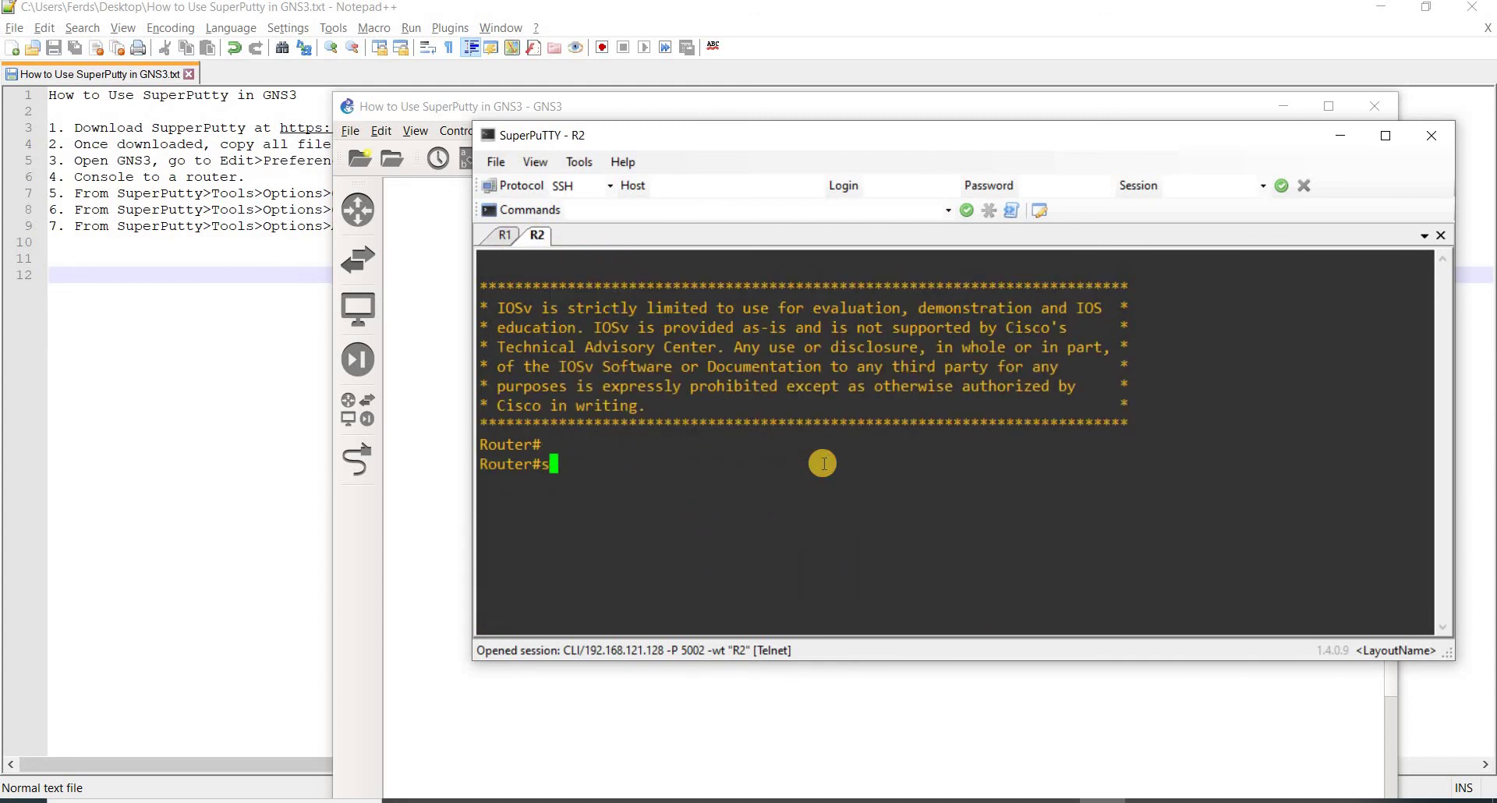
pyautogui.write('how ip int br')
pyautogui.press('Return')
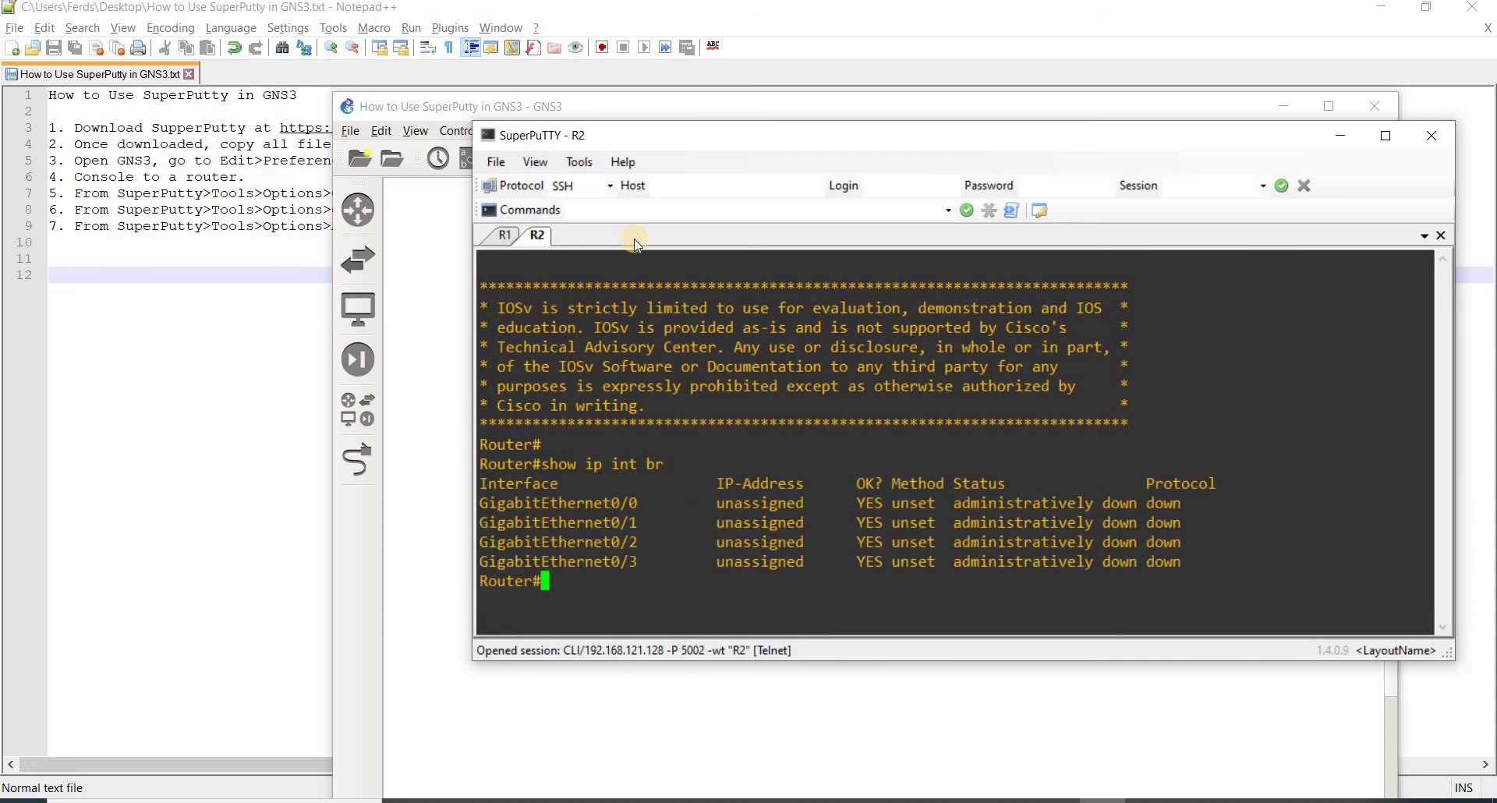
# Send the command "show ip route" to both open router sessions at once using SuperPuTTY's Commands feature
pyautogui.click(612, 208)
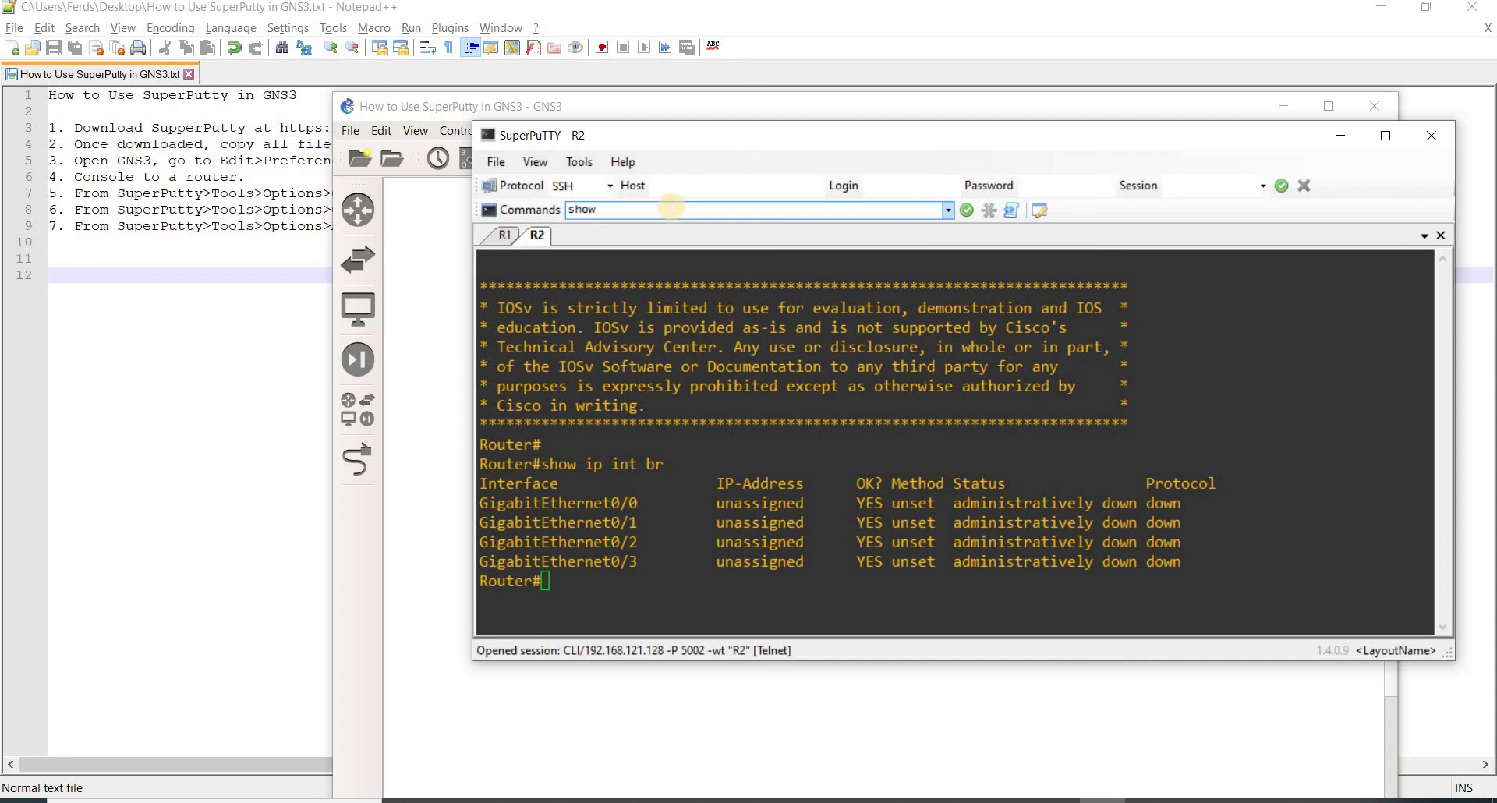
pyautogui.write('show ip route')
pyautogui.press('Return')
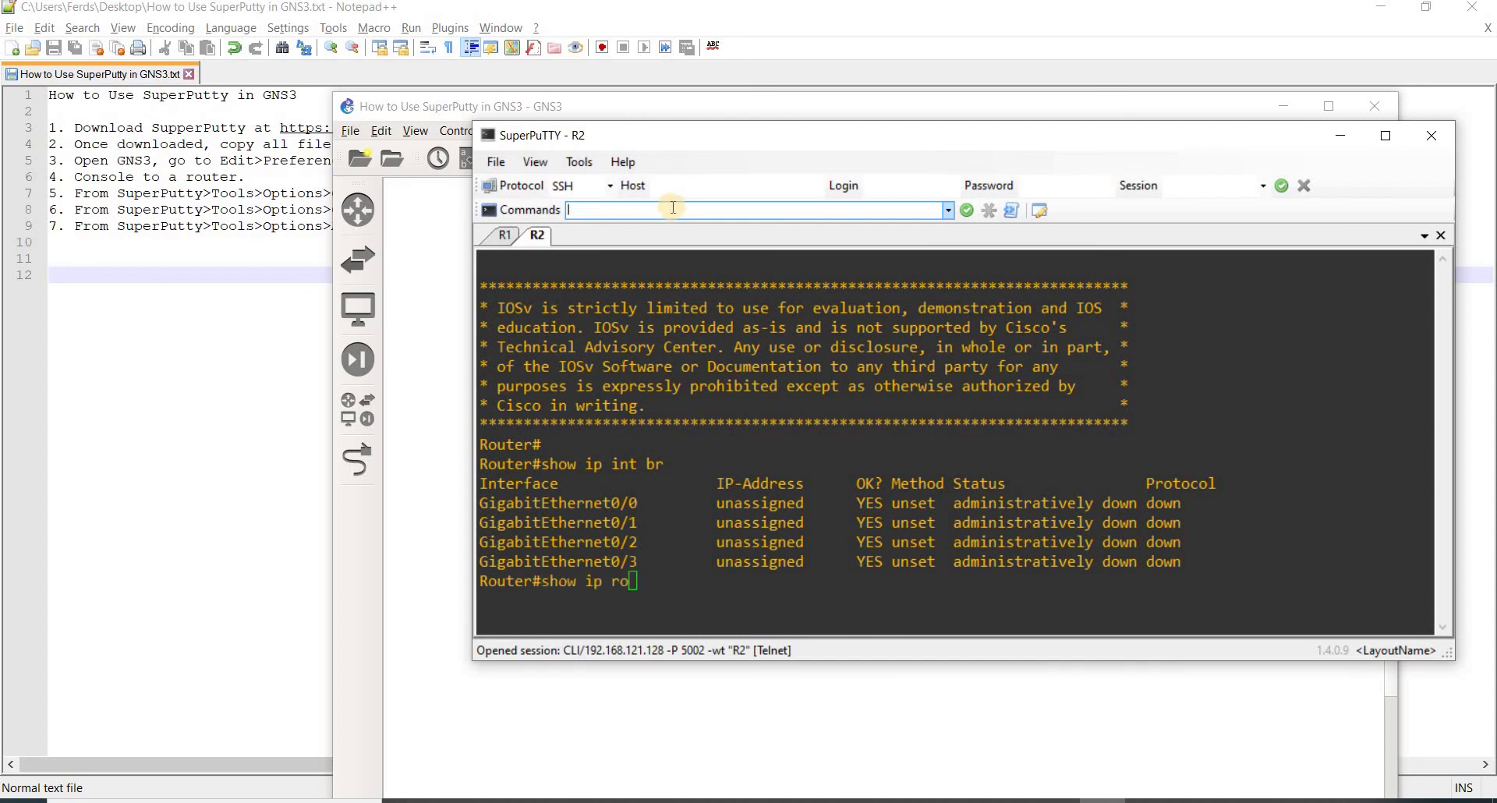
# Check the "show ip route" output in the R1 and R2 sessions and switch back to the Notepad++ notes
pyautogui.click(499, 240)
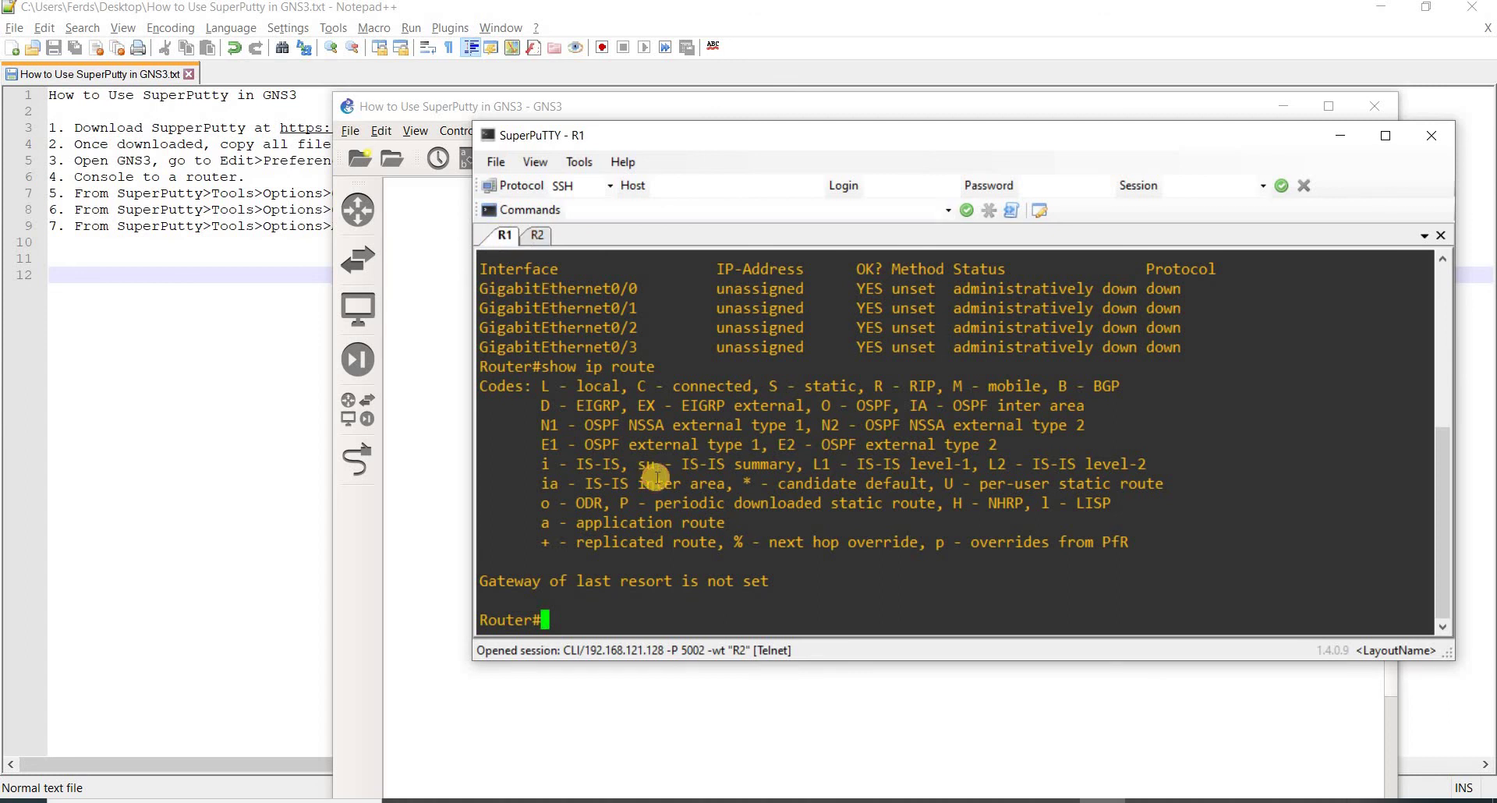
pyautogui.click(538, 236)
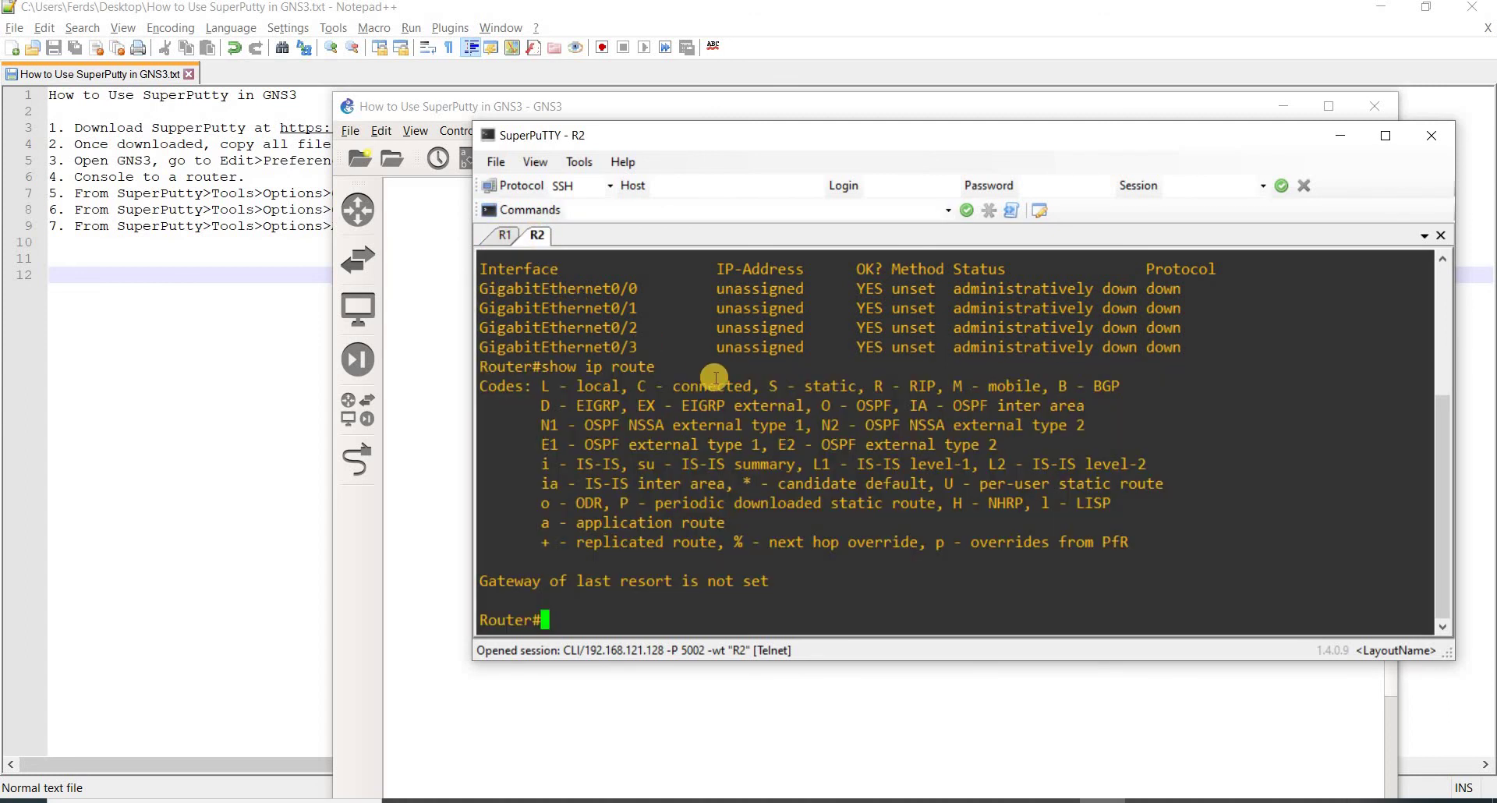
pyautogui.click(293, 343)
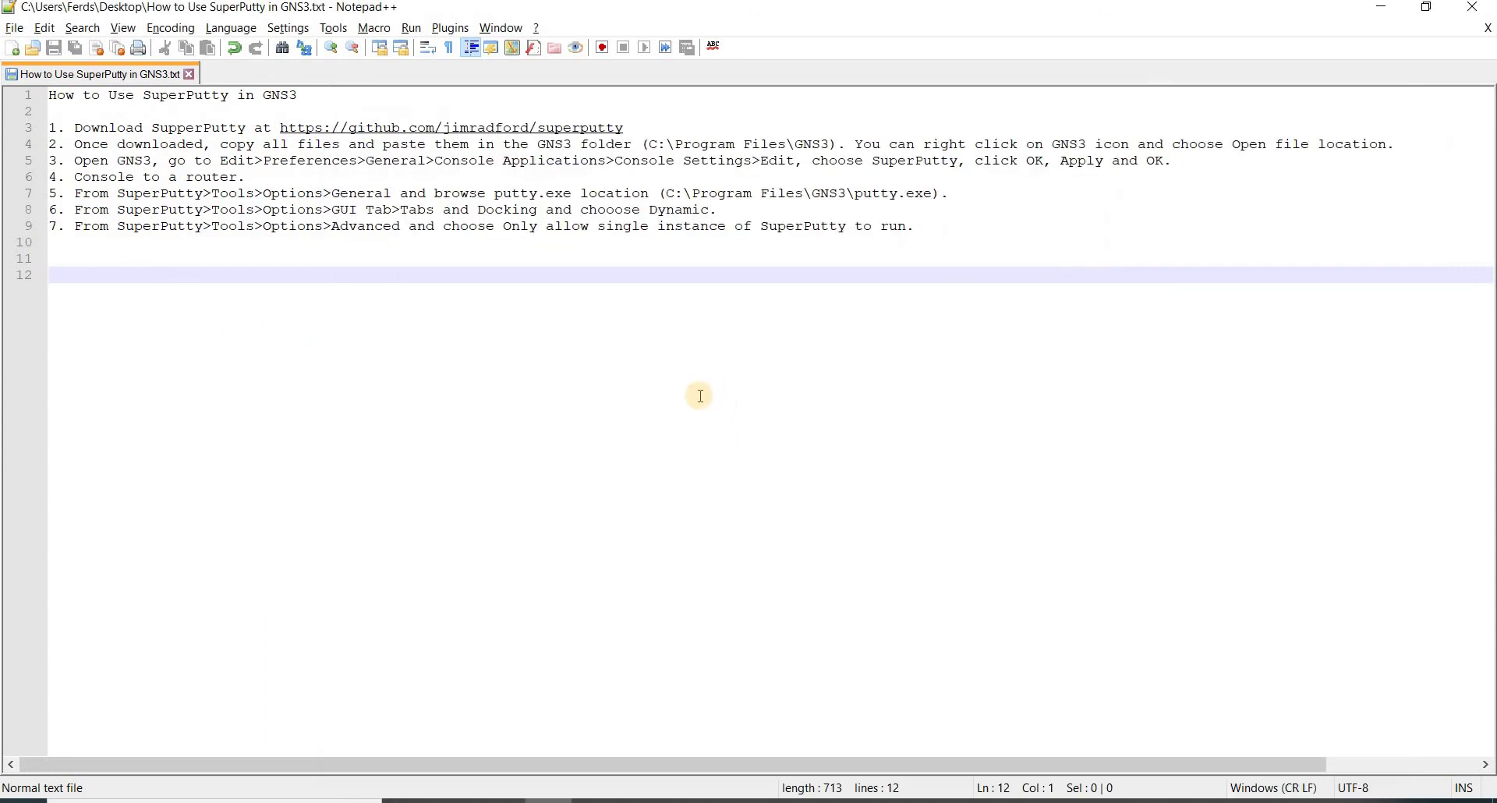